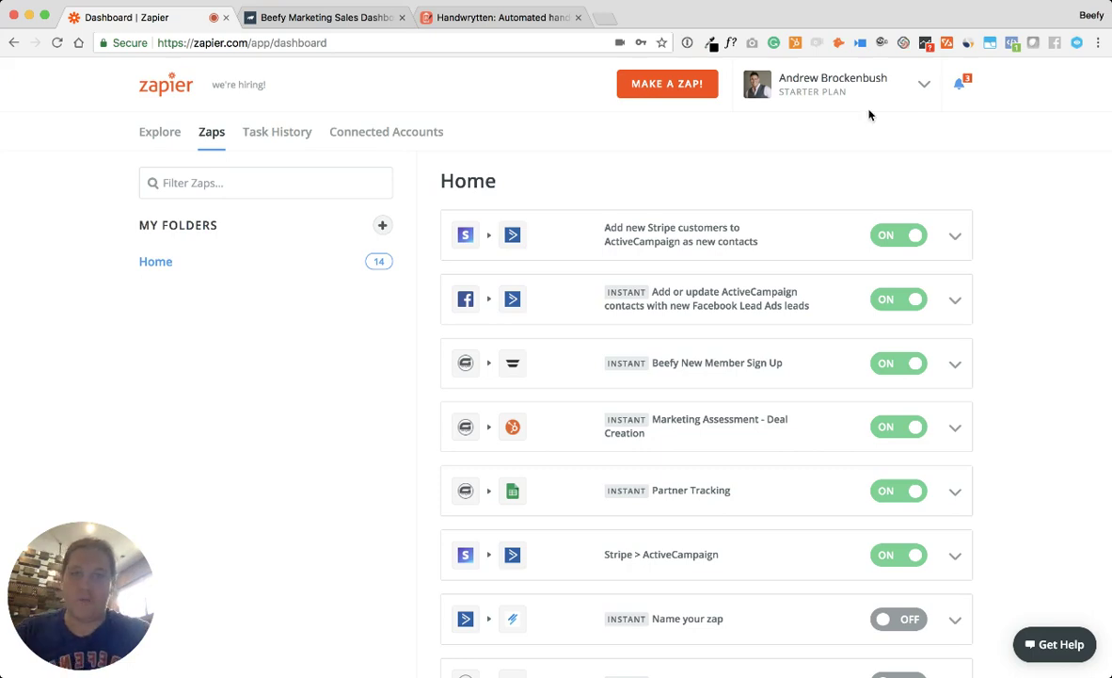
- Bring up the Handwrytten homepage and scroll through its headline and card sections
{"action": "left_click", "coordinate": [541, 18]}
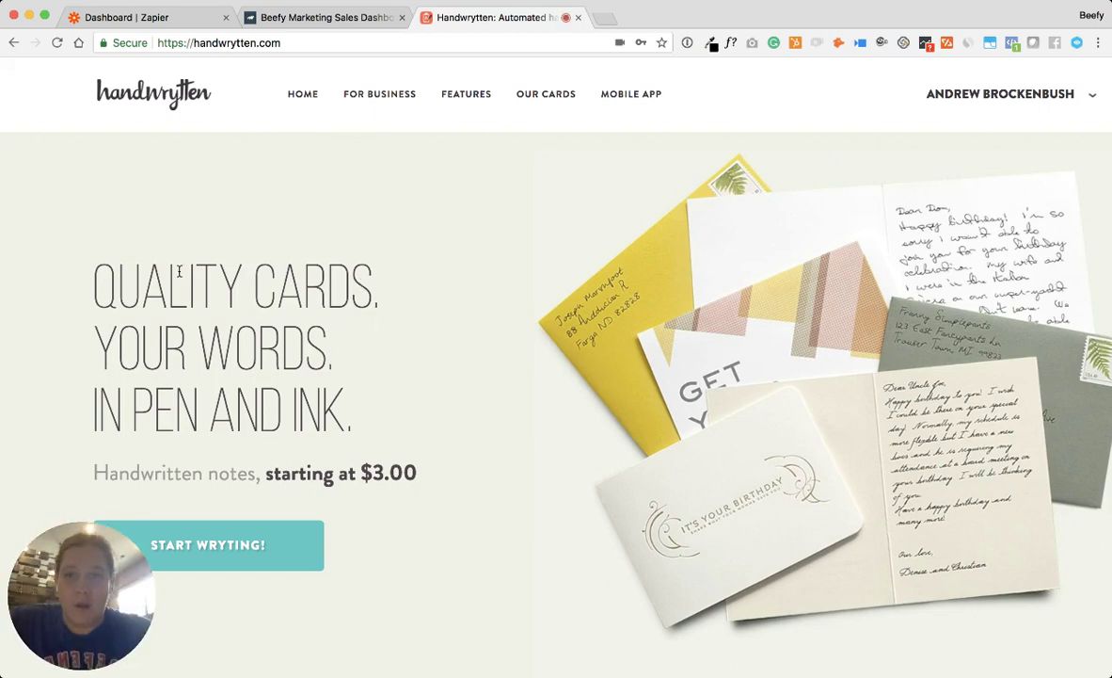
{"action": "left_click_drag", "start_coordinate": [167, 277], "coordinate": [358, 390]}
{"action": "left_click", "coordinate": [357, 391]}
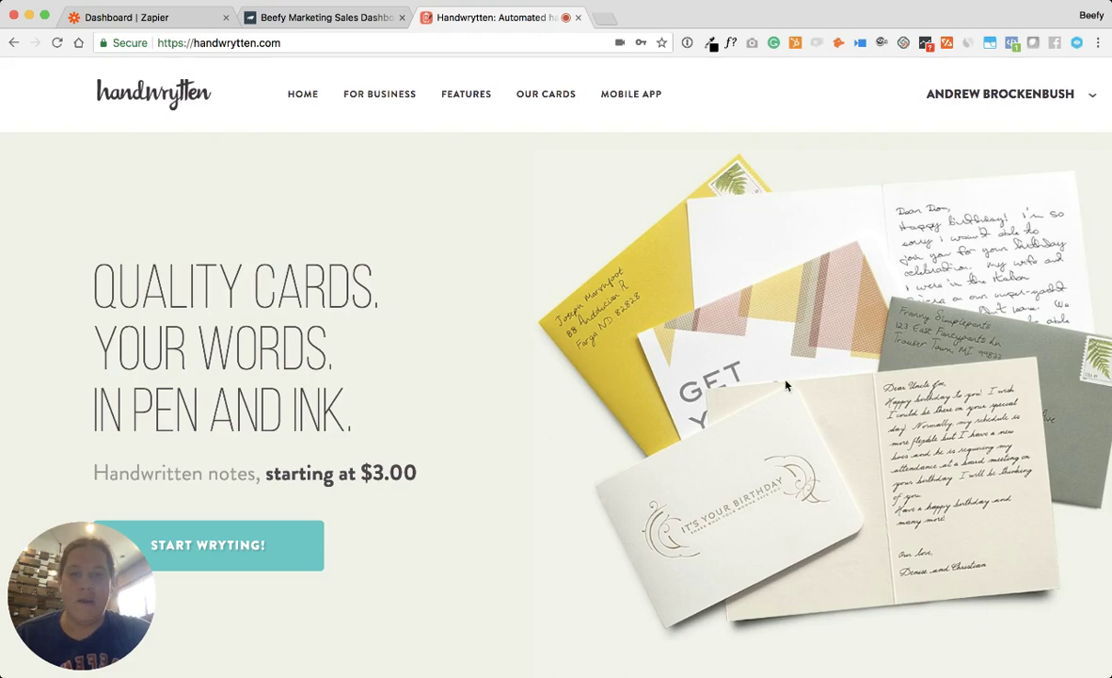
{"action": "scroll", "coordinate": [786, 385], "scroll_direction": "down", "scroll_amount": 12}
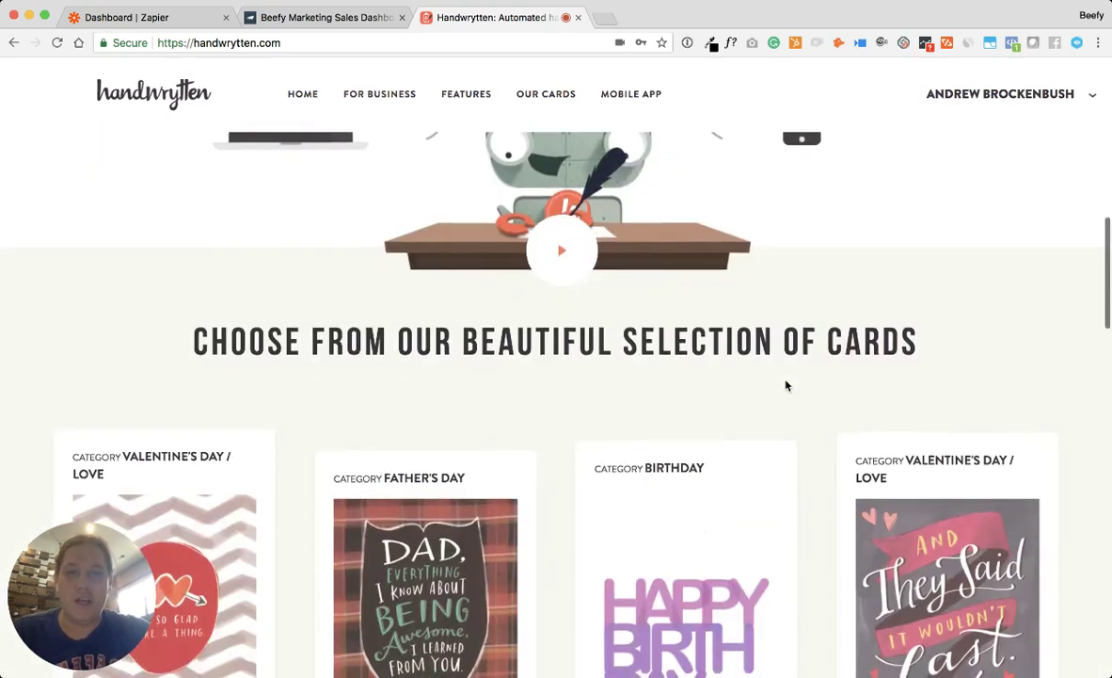
{"action": "scroll", "coordinate": [787, 385], "scroll_direction": "down", "scroll_amount": 8}
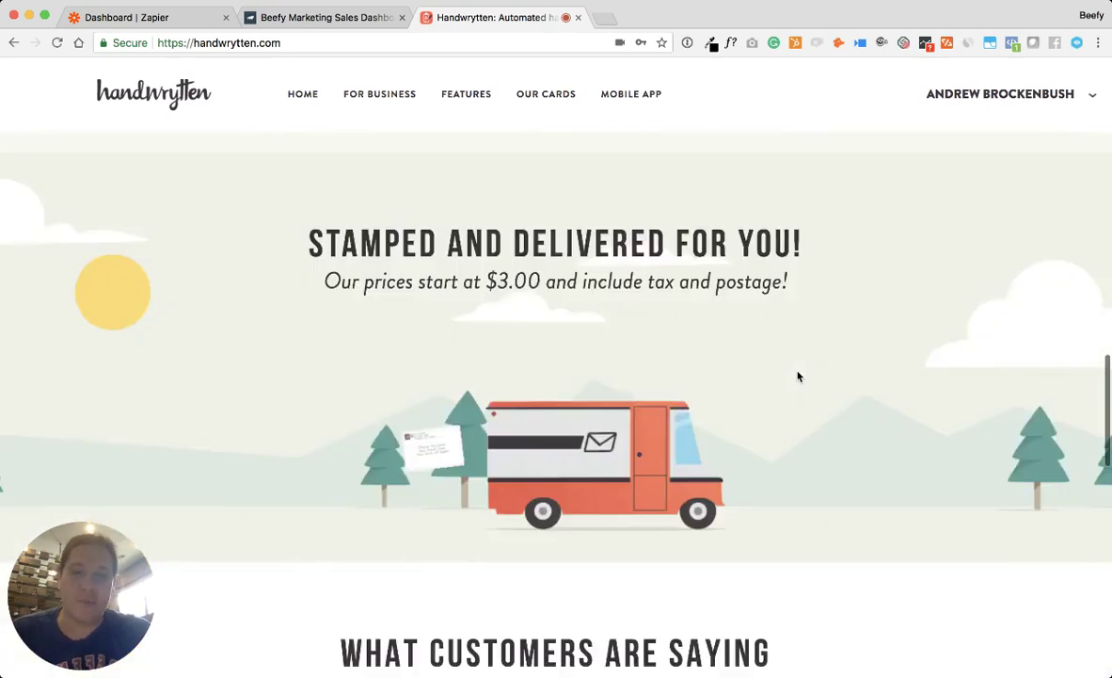
{"action": "scroll", "coordinate": [798, 376], "scroll_direction": "down", "scroll_amount": 2}
{"action": "scroll", "coordinate": [797, 377], "scroll_direction": "up", "scroll_amount": 3}
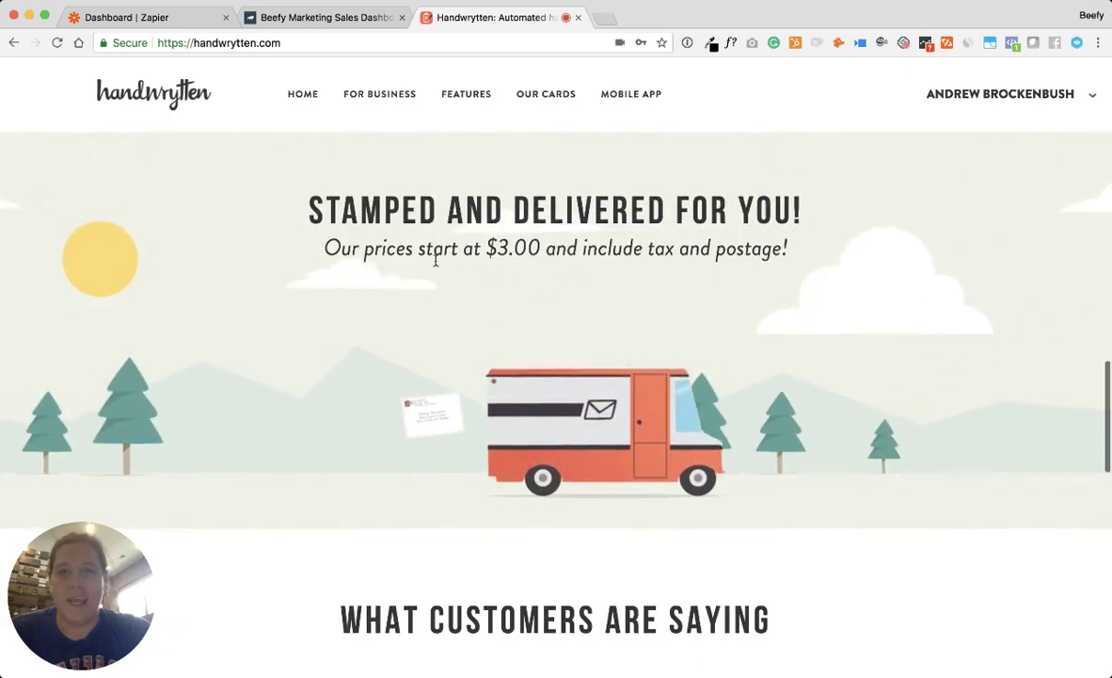
- Look over the Stamped and Delivered section, then return to the ActiveCampaign automations list
{"action": "left_click_drag", "start_coordinate": [436, 261], "coordinate": [596, 276]}
{"action": "left_click", "coordinate": [591, 276]}
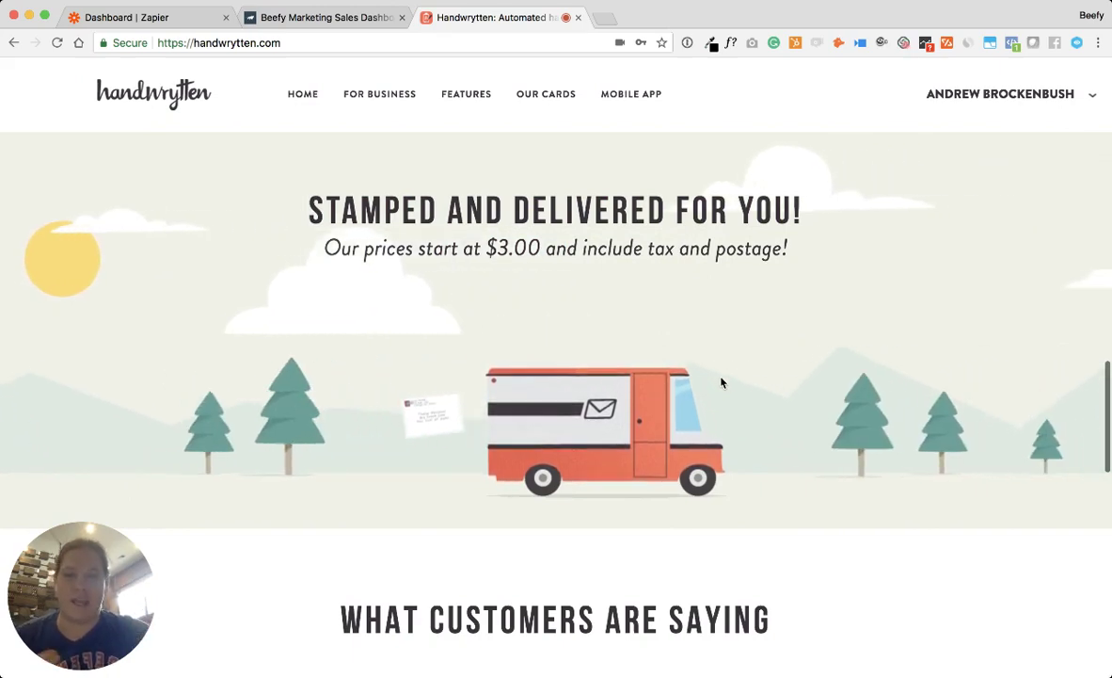
{"action": "scroll", "coordinate": [723, 381], "scroll_direction": "down", "scroll_amount": 2}
{"action": "scroll", "coordinate": [727, 455], "scroll_direction": "up", "scroll_amount": 3}
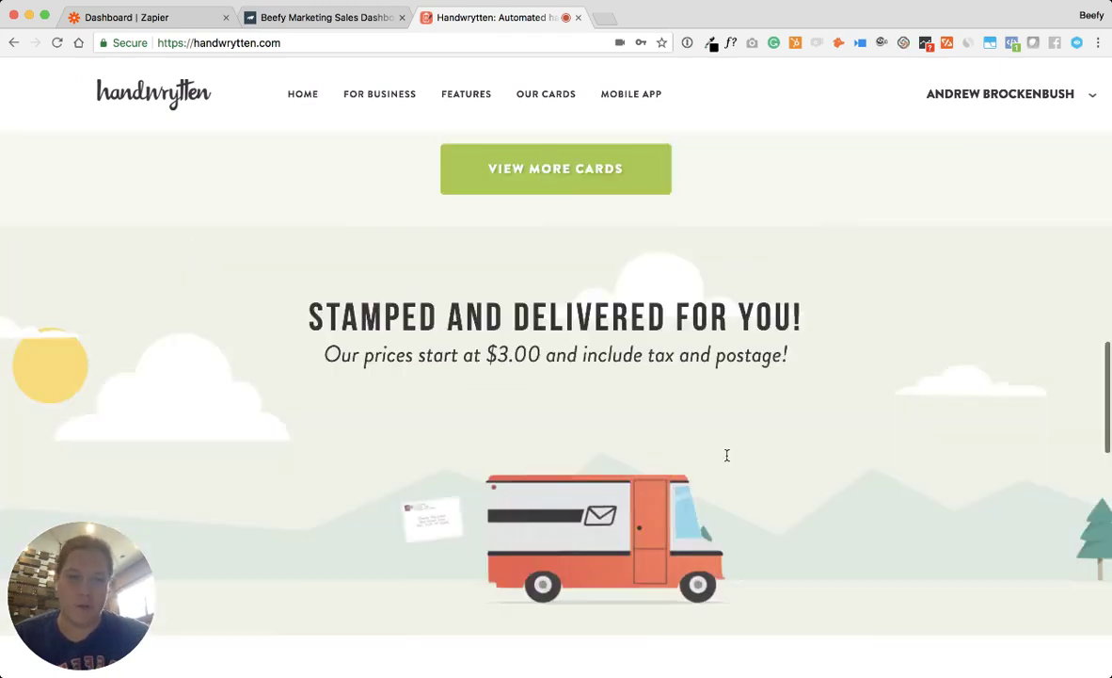
{"action": "scroll", "coordinate": [727, 455], "scroll_direction": "up", "scroll_amount": 10}
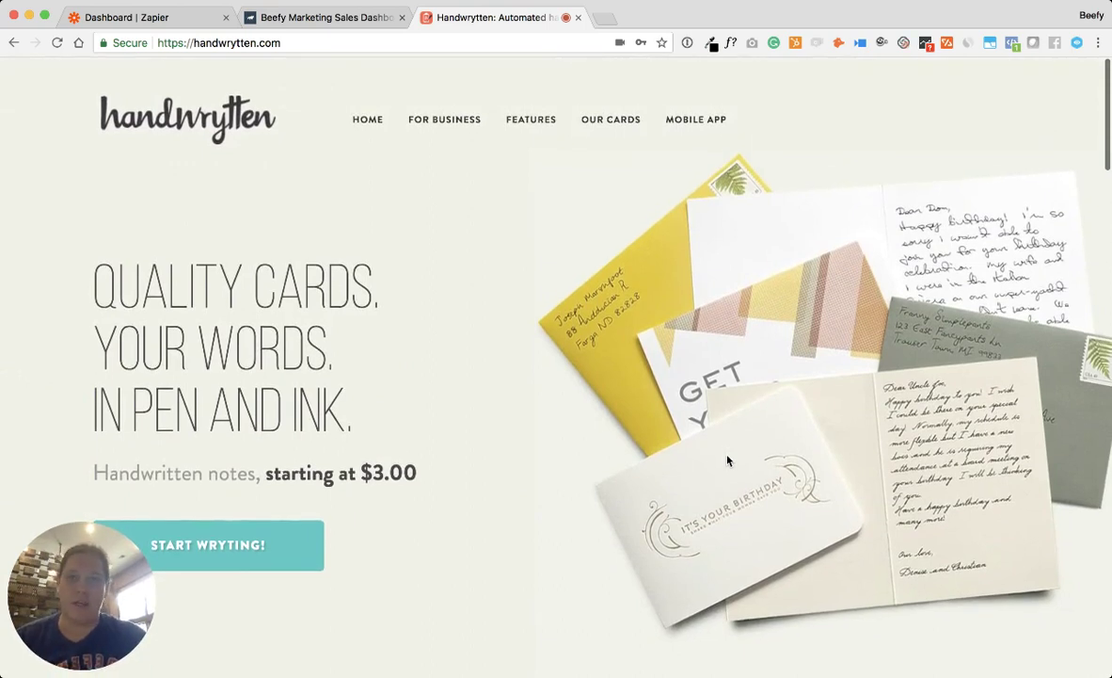
{"action": "left_click", "coordinate": [299, 19]}
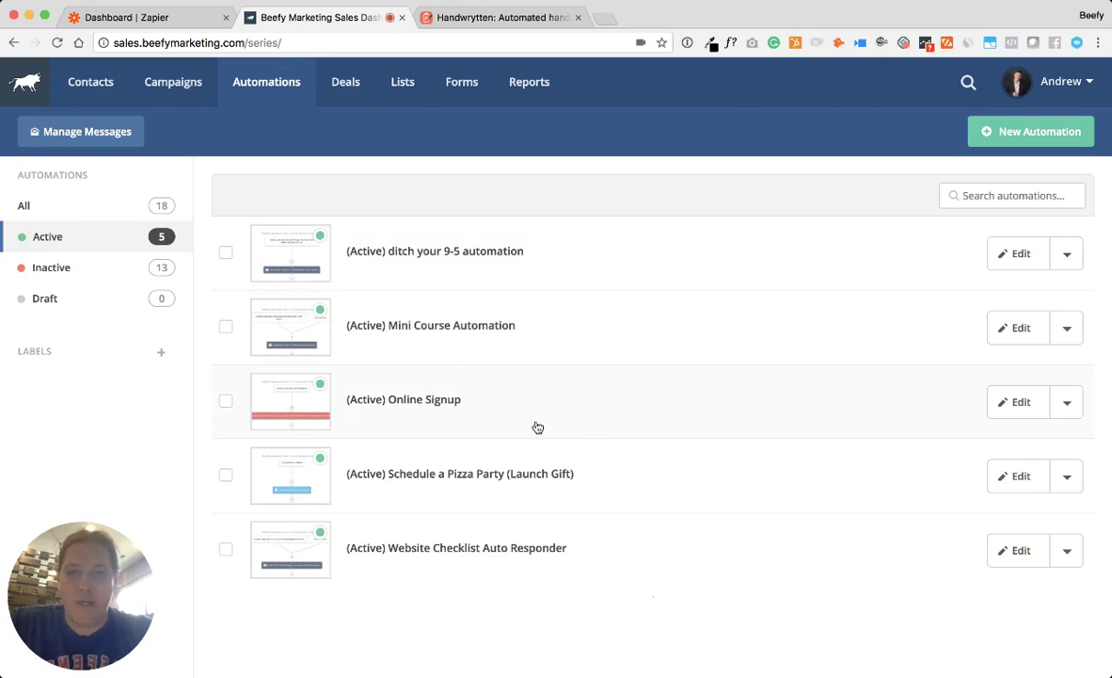
- Scroll through the Online Signup automation's workflow, then go back to the Automations list
{"action": "left_click", "coordinate": [400, 400]}
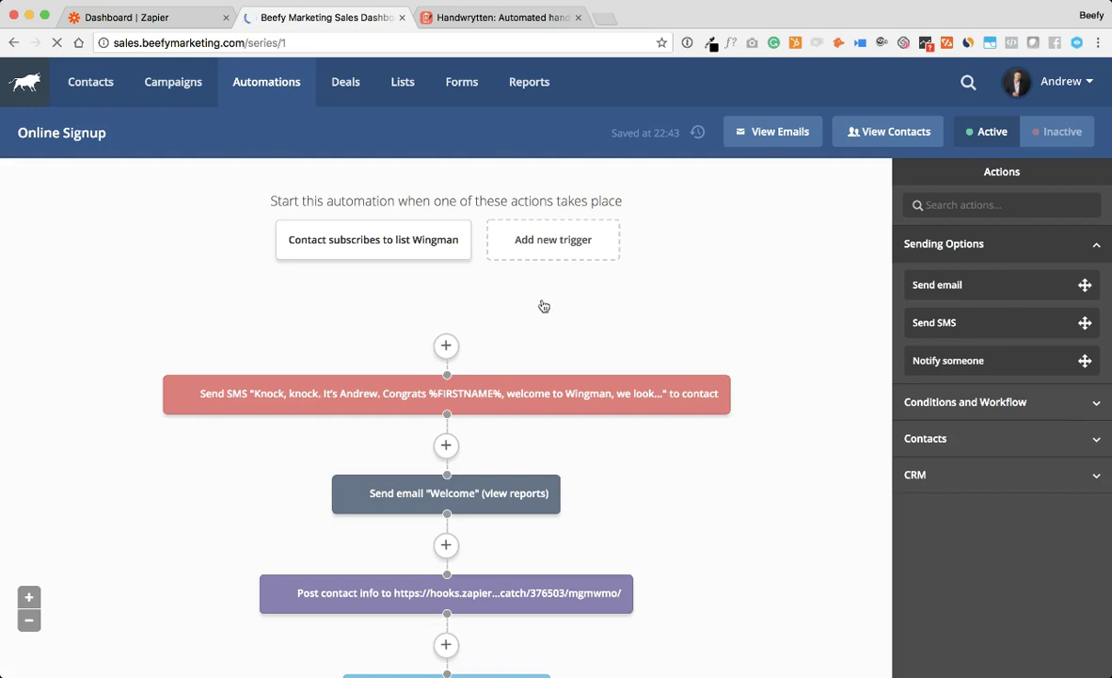
{"action": "mouse_move", "coordinate": [451, 241]}
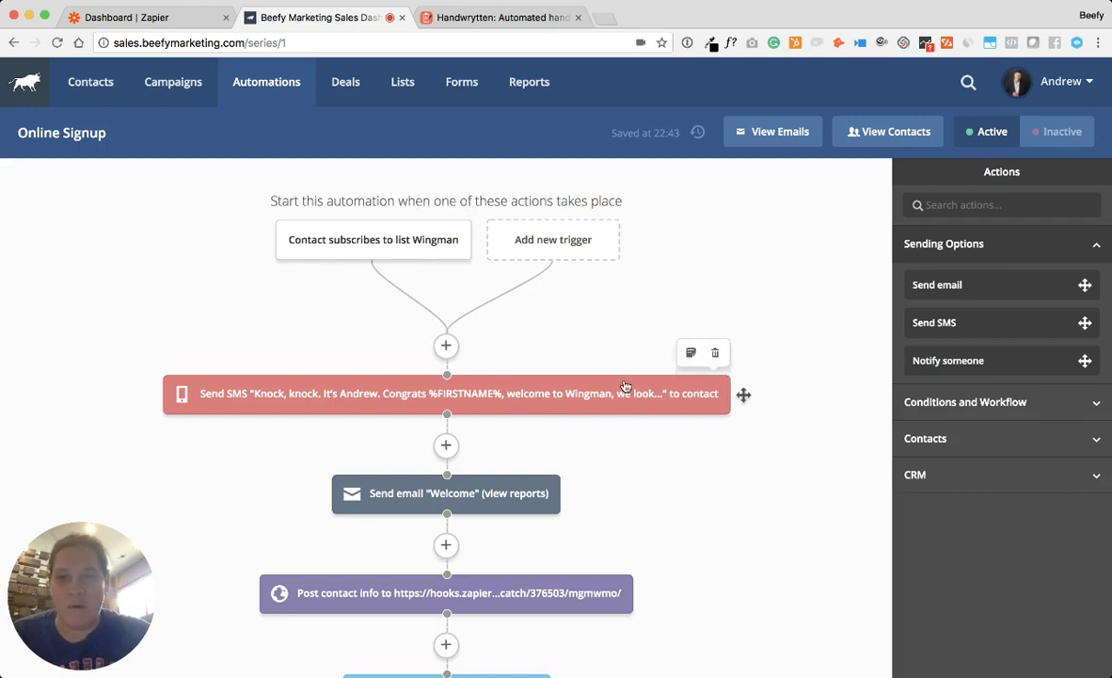
{"action": "scroll", "coordinate": [634, 381], "scroll_direction": "down", "scroll_amount": 3}
{"action": "scroll", "coordinate": [634, 381], "scroll_direction": "down", "scroll_amount": 2}
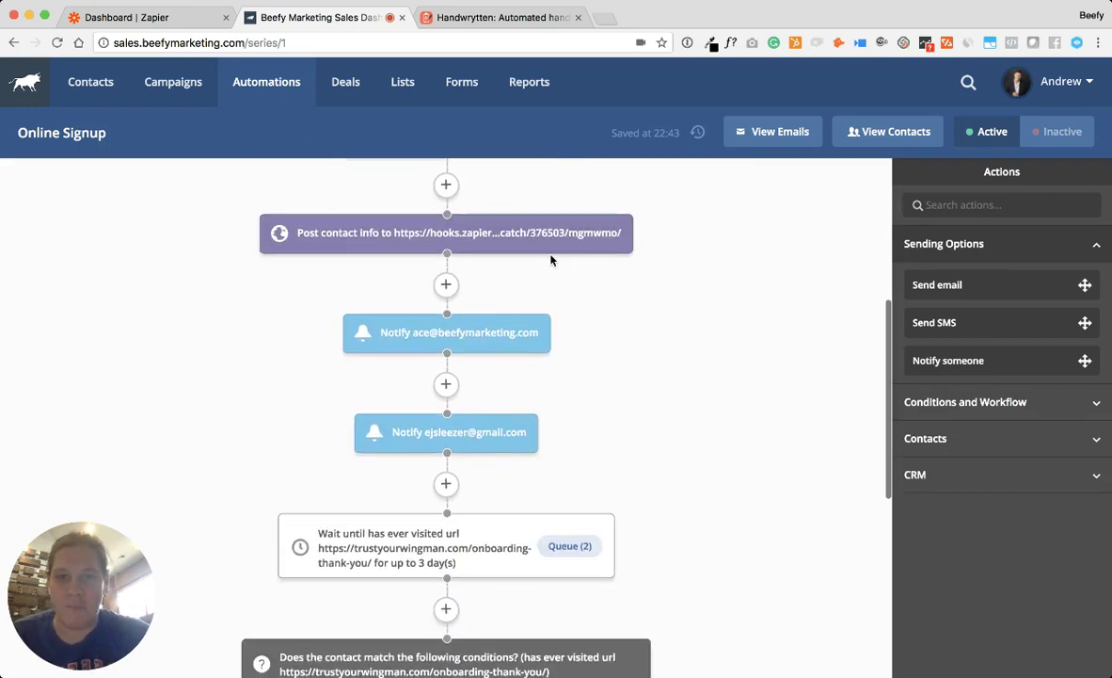
{"action": "mouse_move", "coordinate": [528, 252]}
{"action": "scroll", "coordinate": [661, 270], "scroll_direction": "down", "scroll_amount": 2}
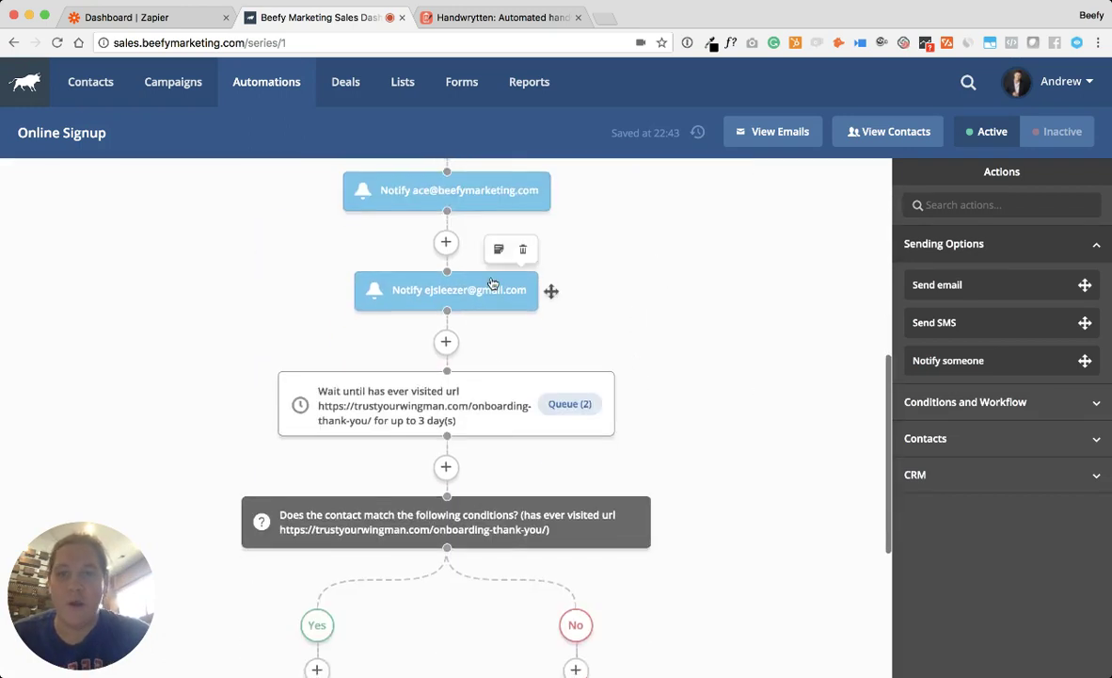
{"action": "scroll", "coordinate": [513, 463], "scroll_direction": "down", "scroll_amount": 3}
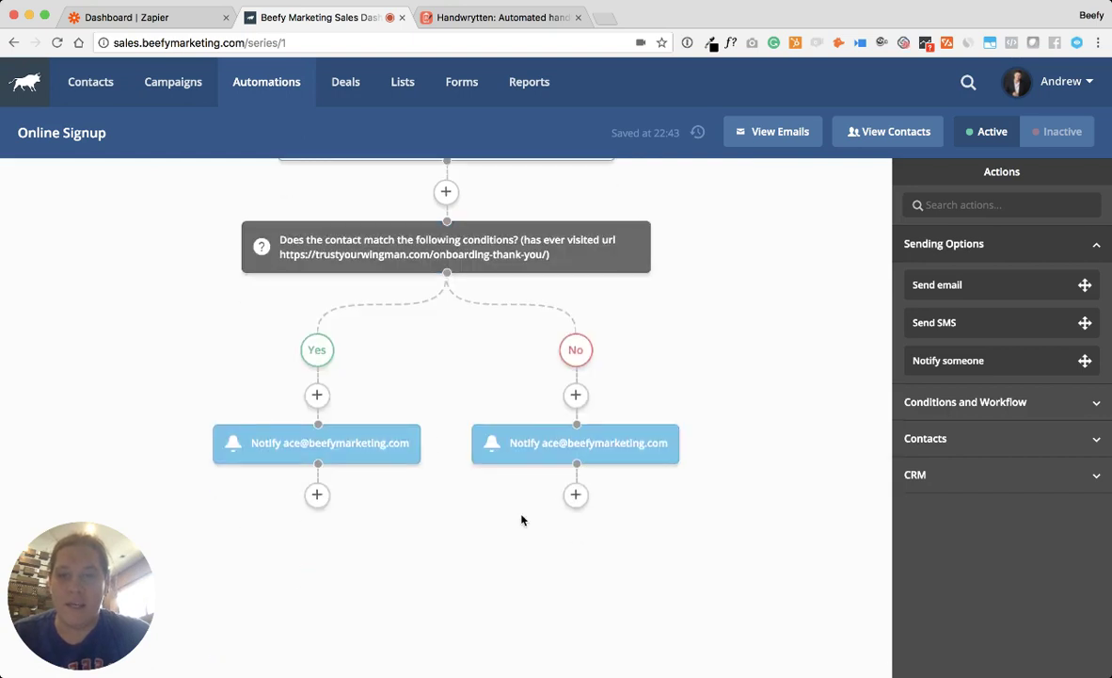
{"action": "scroll", "coordinate": [526, 524], "scroll_direction": "up", "scroll_amount": 10}
{"action": "left_click", "coordinate": [283, 104]}
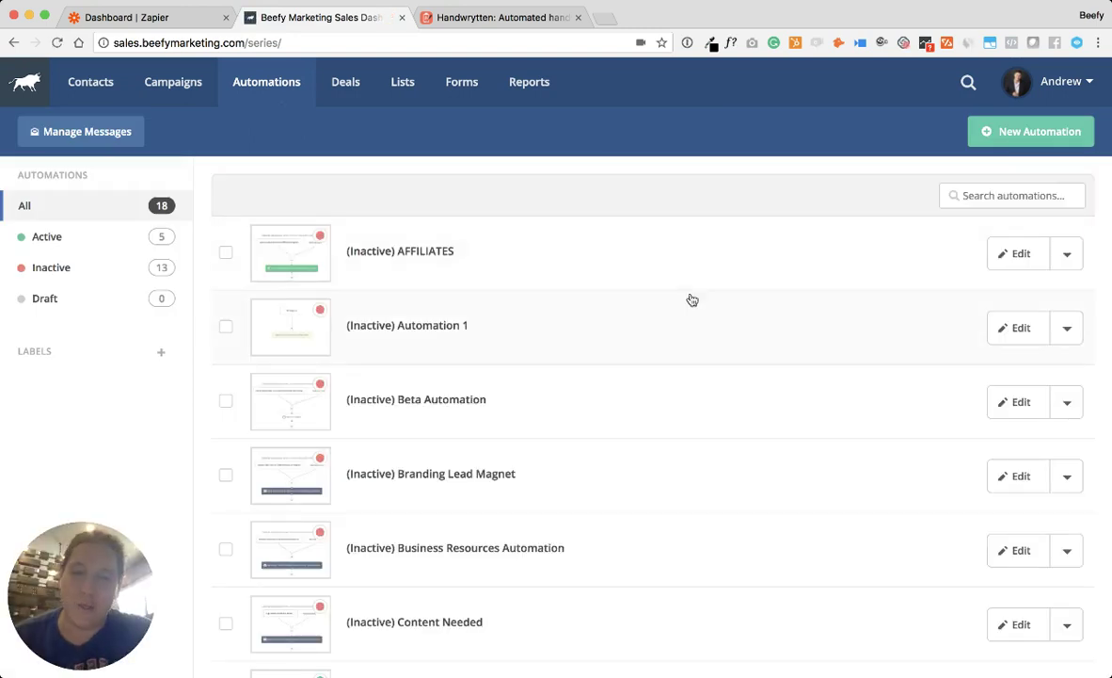
- Create a new blank automation from scratch
{"action": "left_click", "coordinate": [1039, 136]}
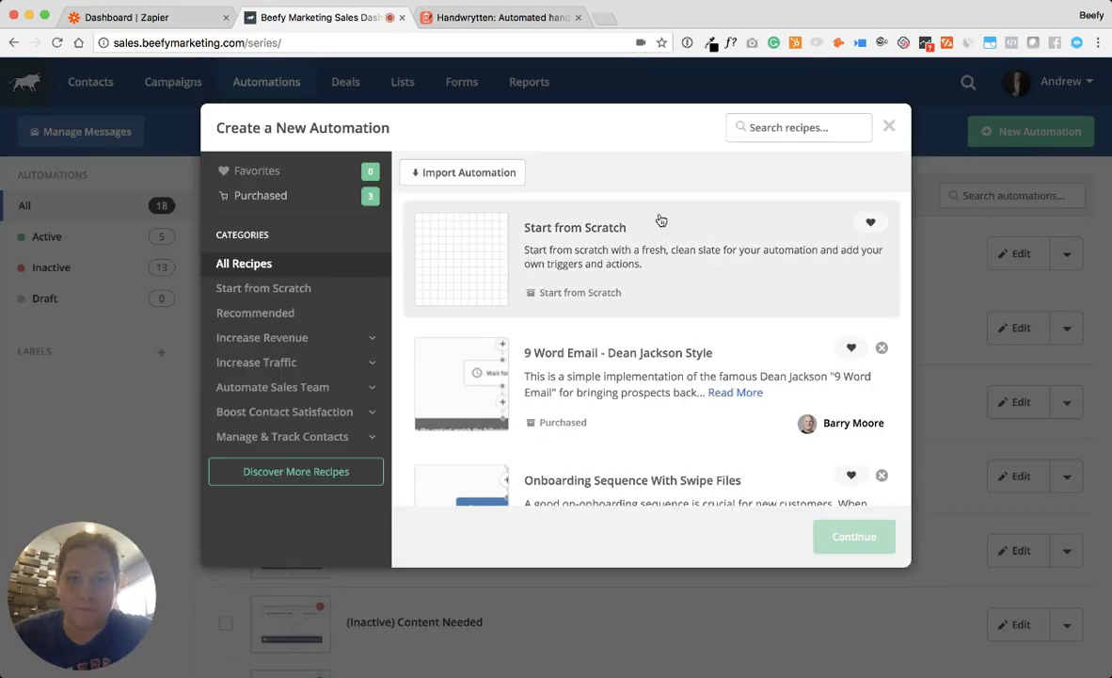
{"action": "left_click", "coordinate": [754, 268]}
{"action": "left_click", "coordinate": [853, 539]}
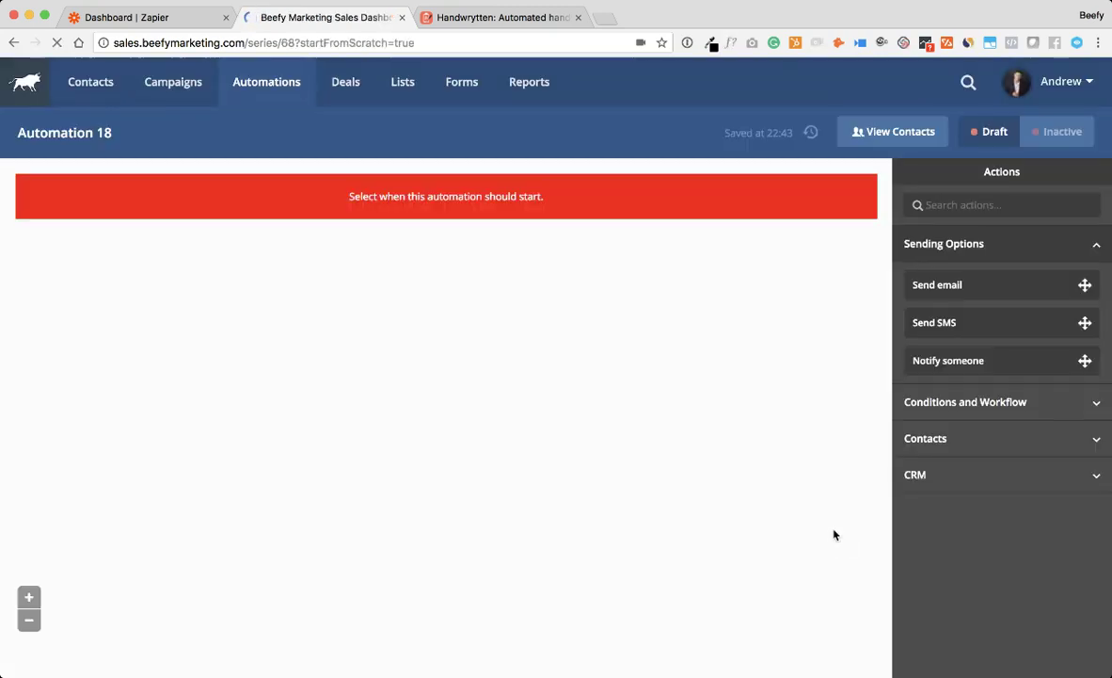
- Search triggers for 'tag' and choose Tag is added as the start trigger
{"action": "left_click", "coordinate": [445, 200]}
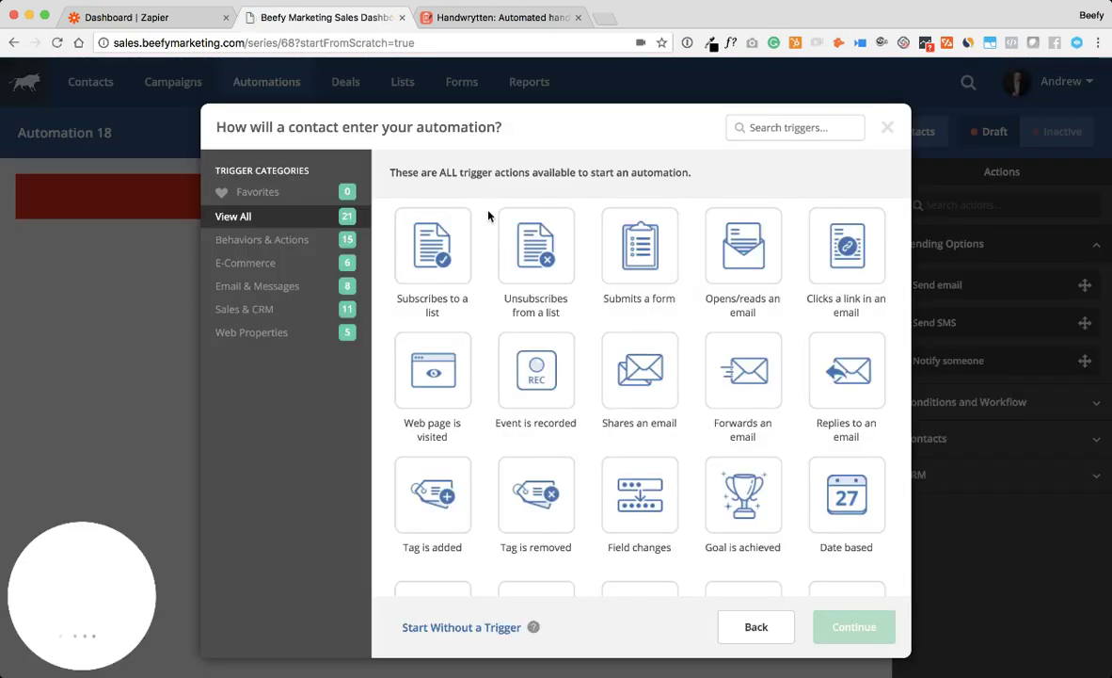
{"action": "left_click", "coordinate": [756, 129]}
{"action": "type", "text": "tag"}
{"action": "left_click", "coordinate": [454, 264]}
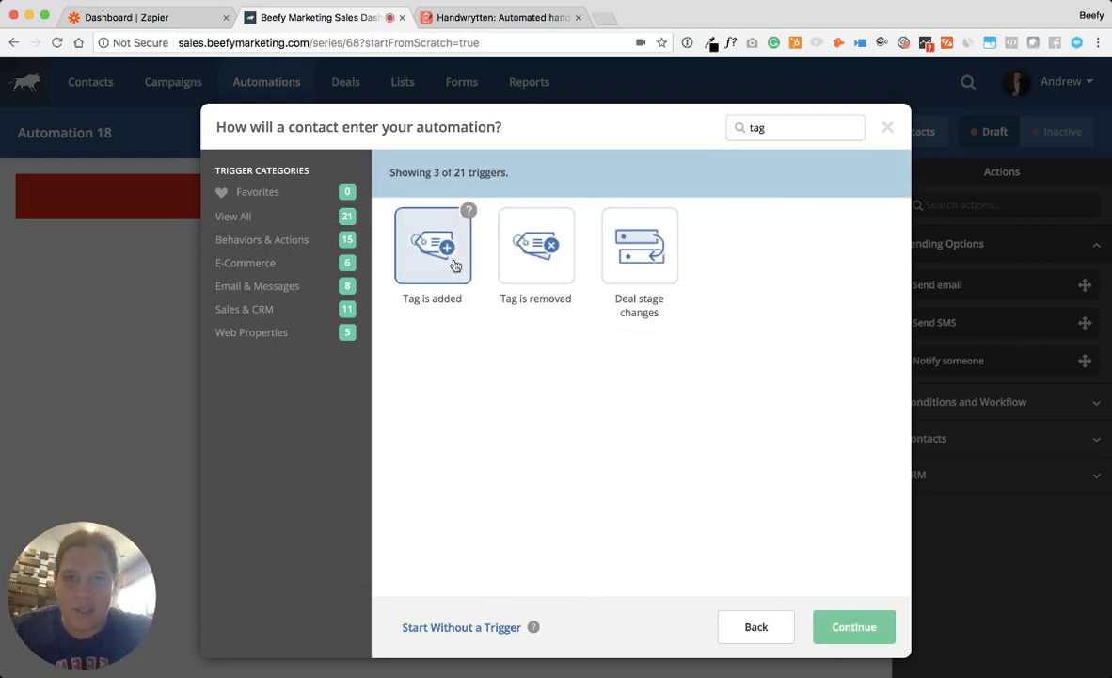
{"action": "left_click", "coordinate": [849, 625]}
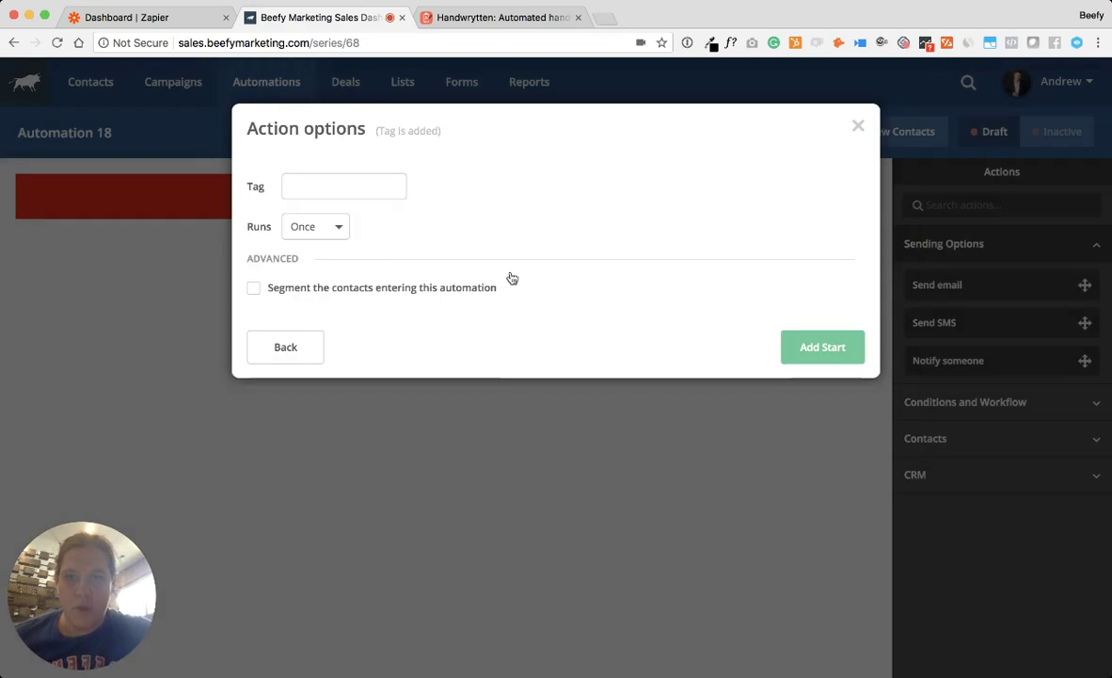
- Set the trigger tag to test-tag with Runs set to Multiple Times, and add the start
{"action": "left_click", "coordinate": [356, 183]}
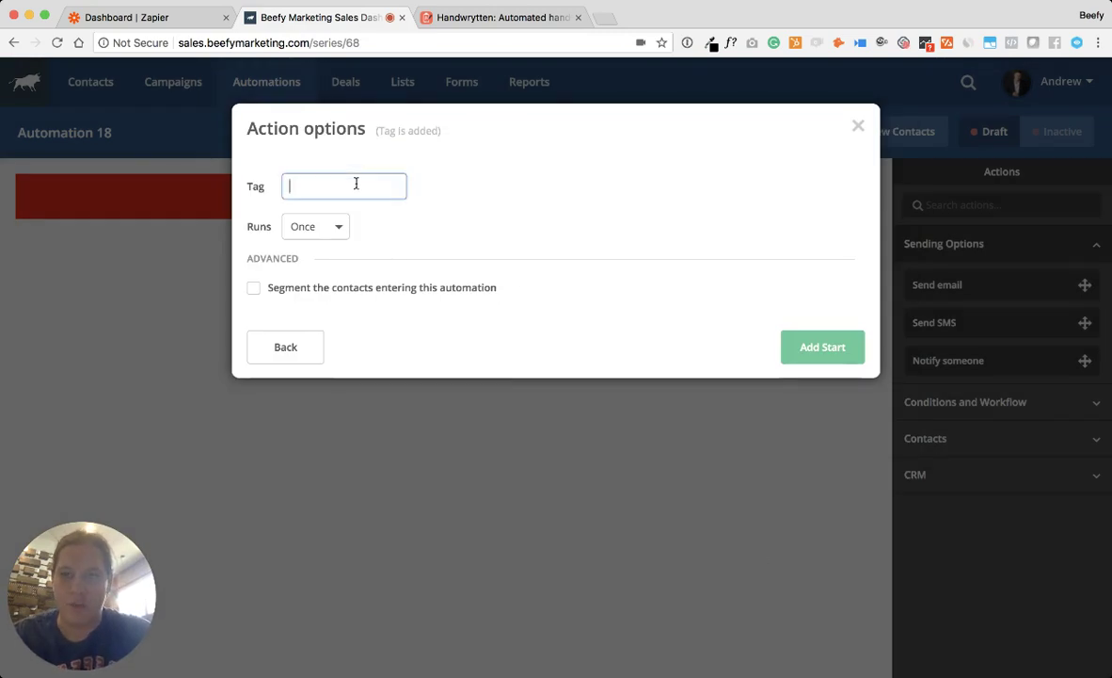
{"action": "type", "text": "test-tag"}
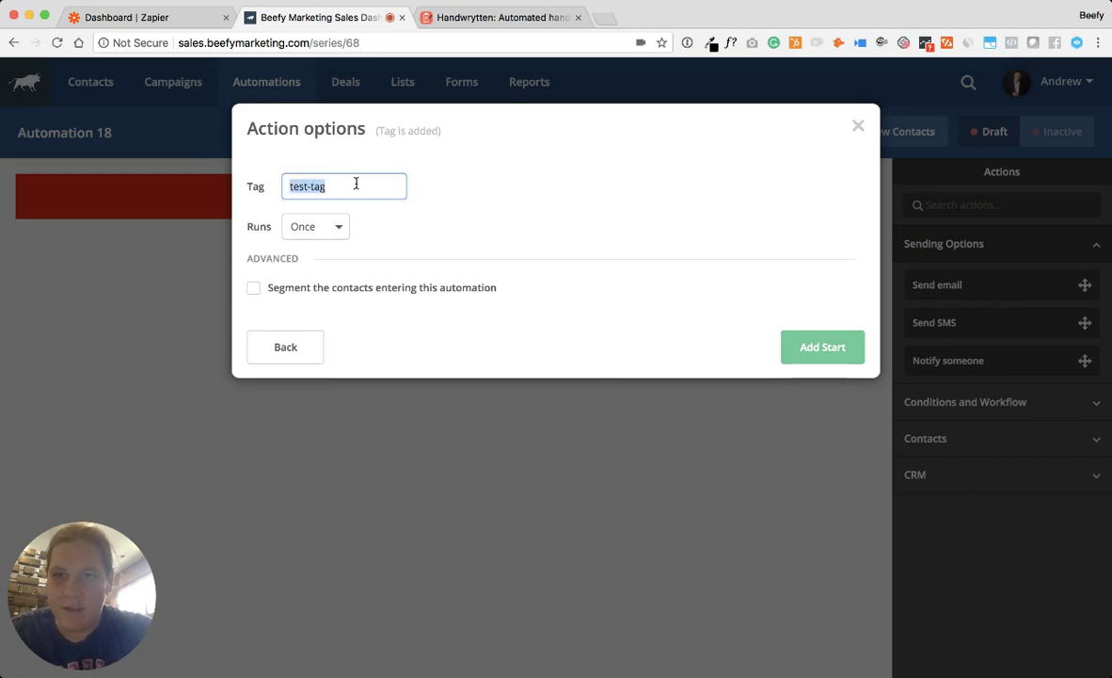
{"action": "left_click", "coordinate": [341, 226]}
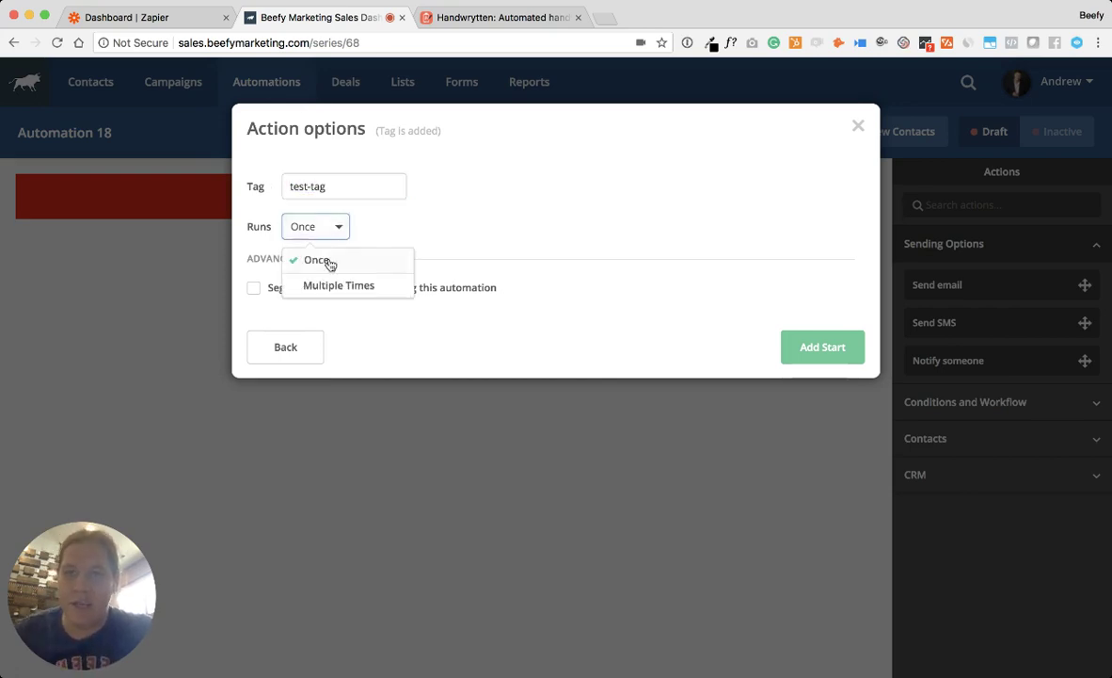
{"action": "left_click", "coordinate": [324, 283]}
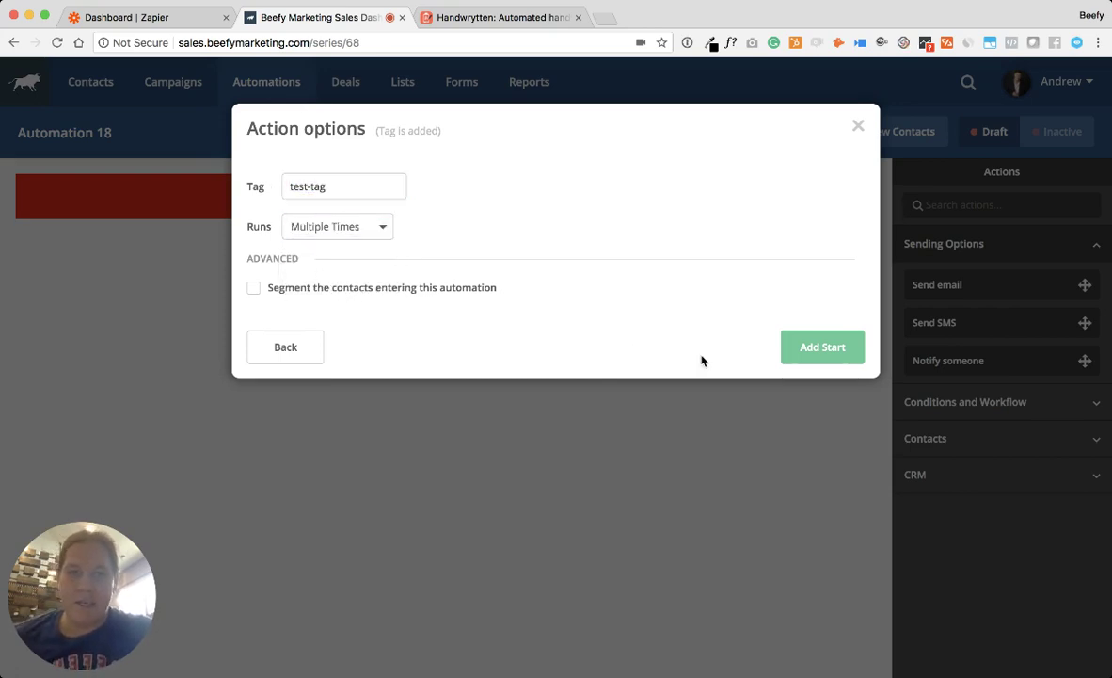
{"action": "left_click", "coordinate": [842, 351]}
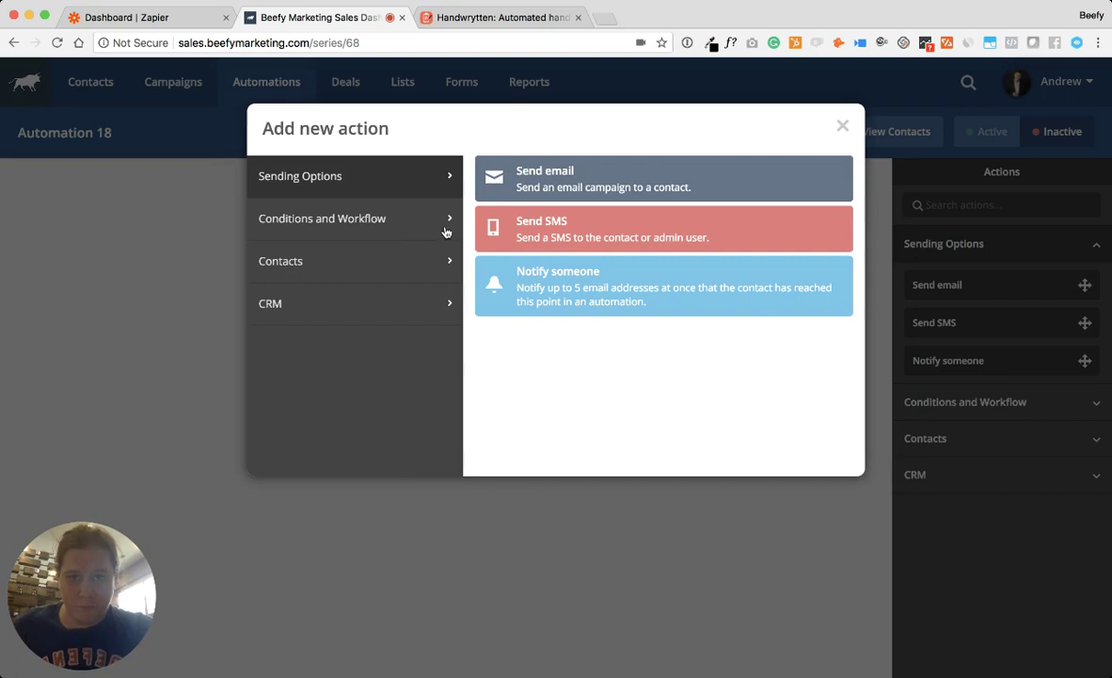
- Add a Webhook action from Conditions and Workflow, then go to the Zapier dashboard
{"action": "left_click", "coordinate": [366, 234]}
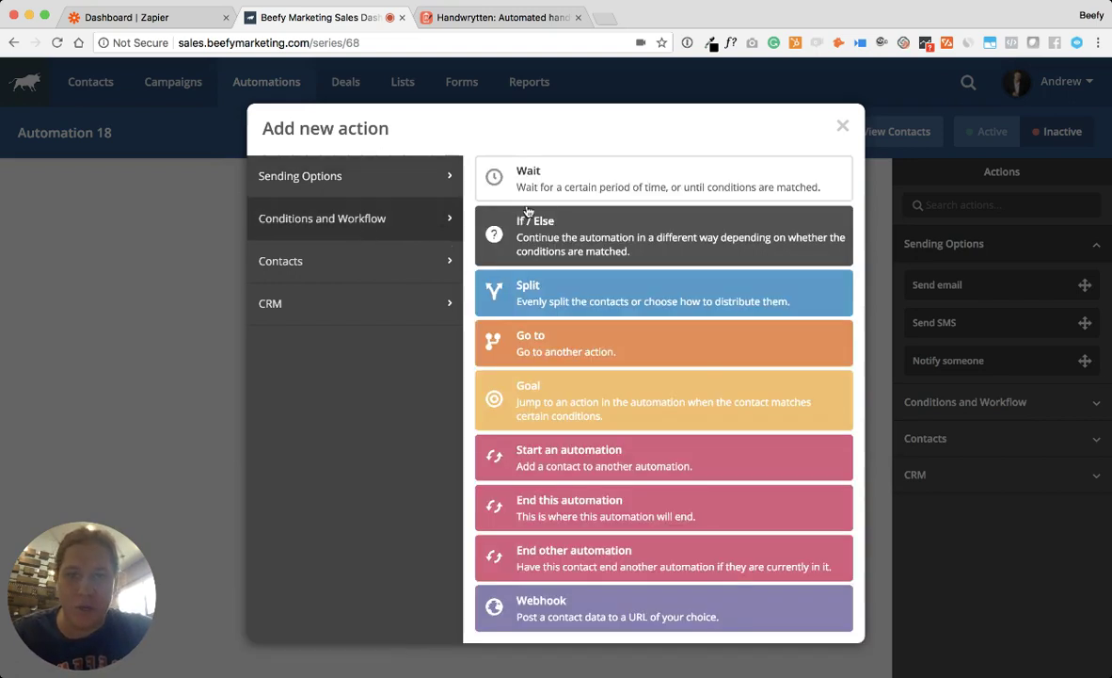
{"action": "left_click", "coordinate": [607, 612]}
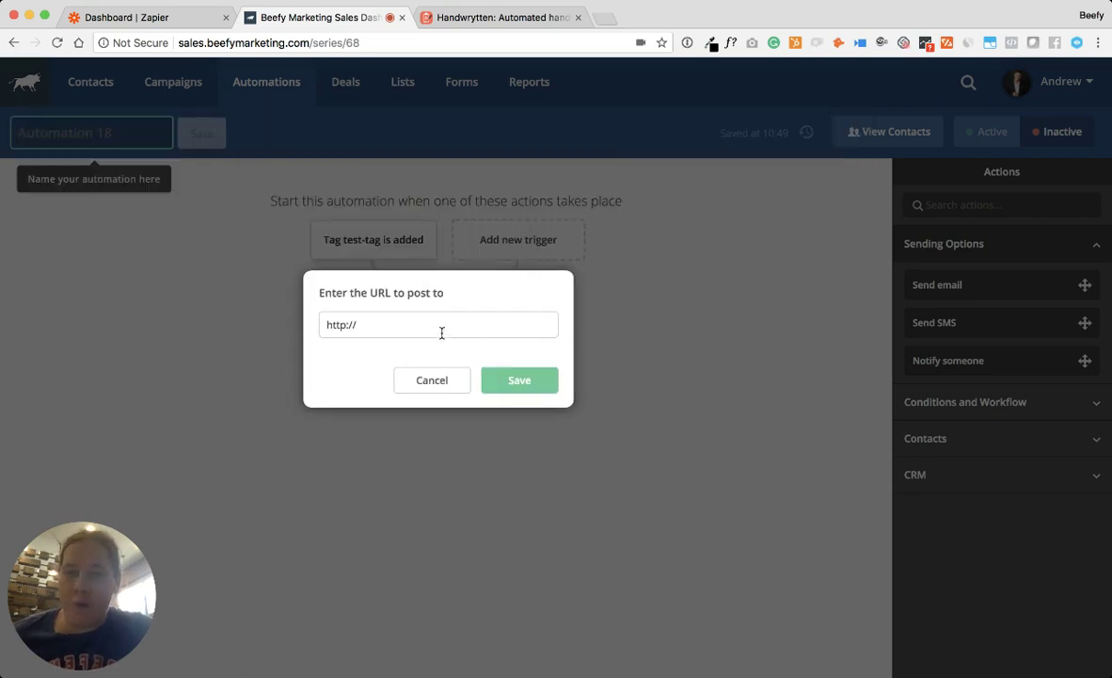
{"action": "left_click", "coordinate": [199, 21]}
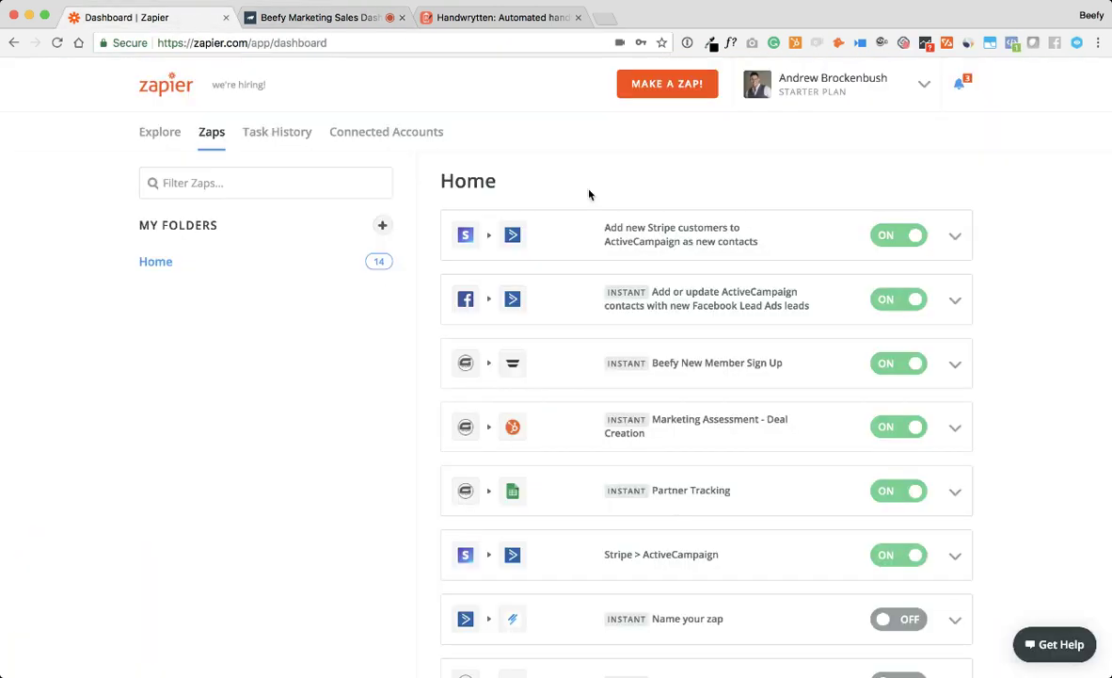
- Start a new zap with ActiveCampaign's New Automation Webhook as the trigger
{"action": "left_click", "coordinate": [670, 89]}
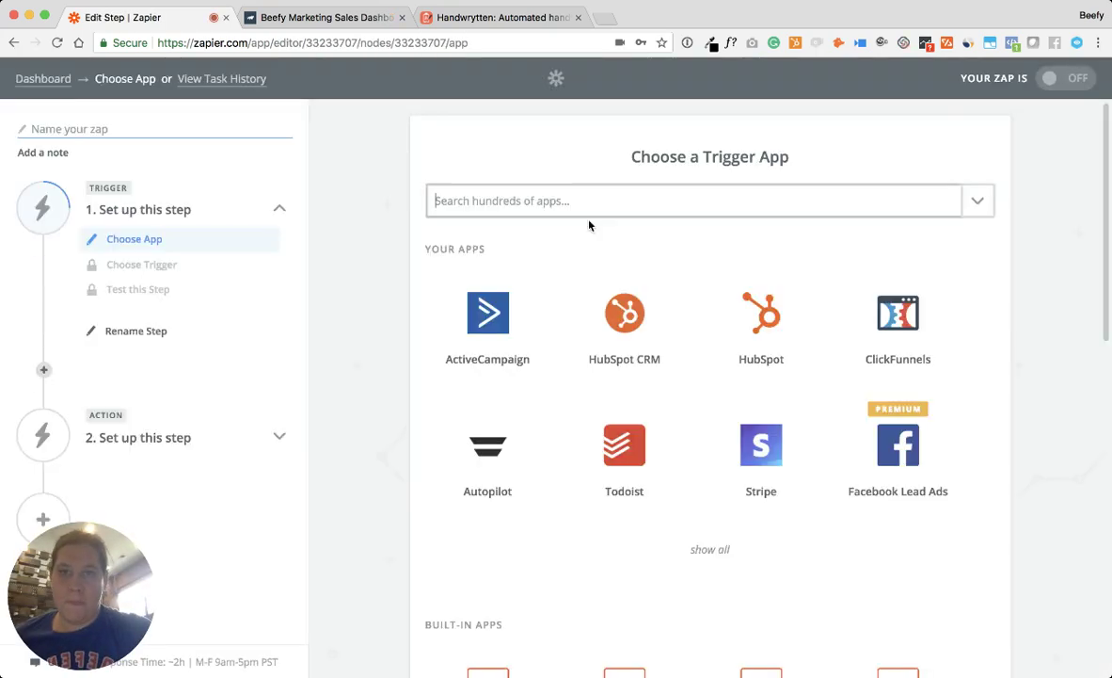
{"action": "left_click", "coordinate": [569, 207]}
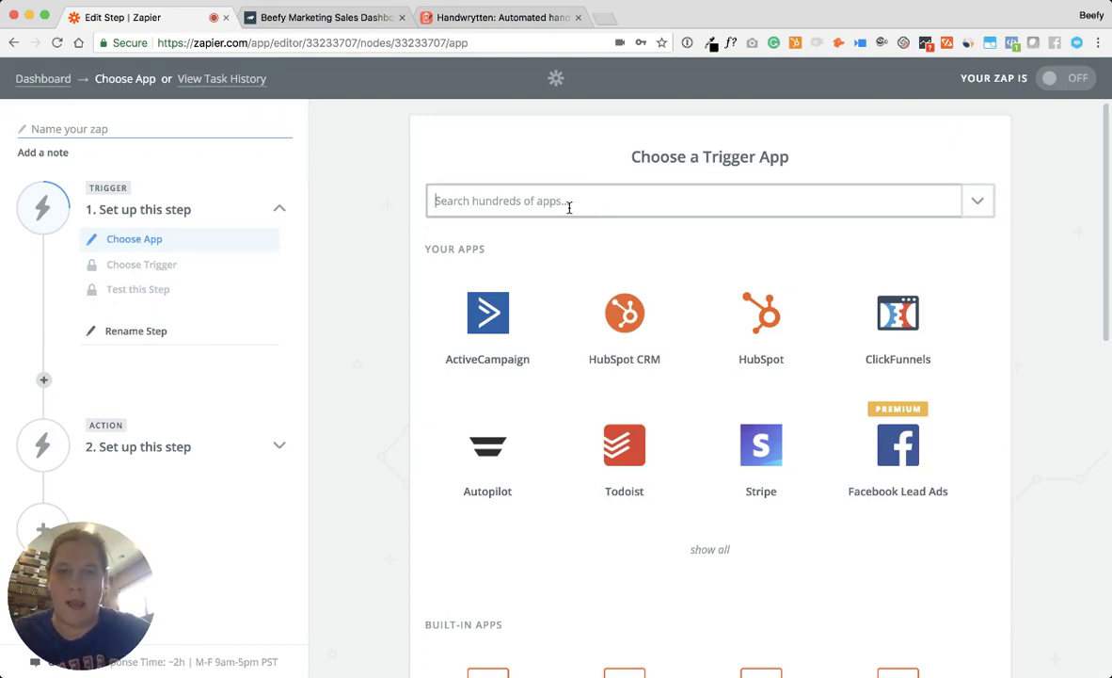
{"action": "left_click", "coordinate": [471, 306]}
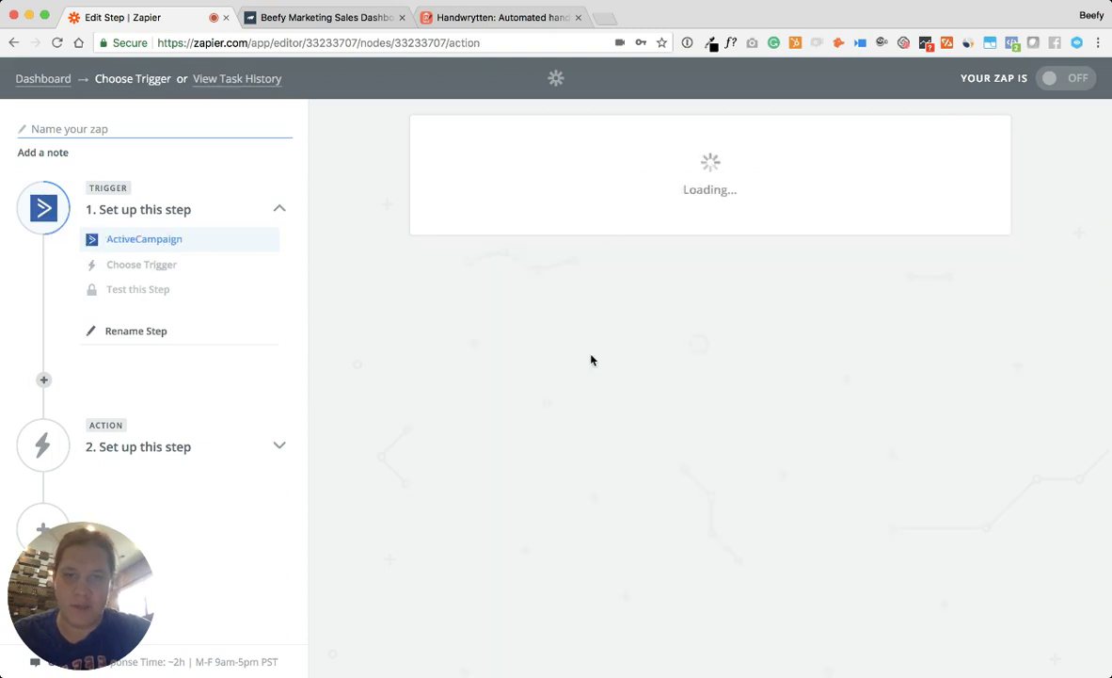
{"action": "scroll", "coordinate": [692, 321], "scroll_direction": "down", "scroll_amount": 2}
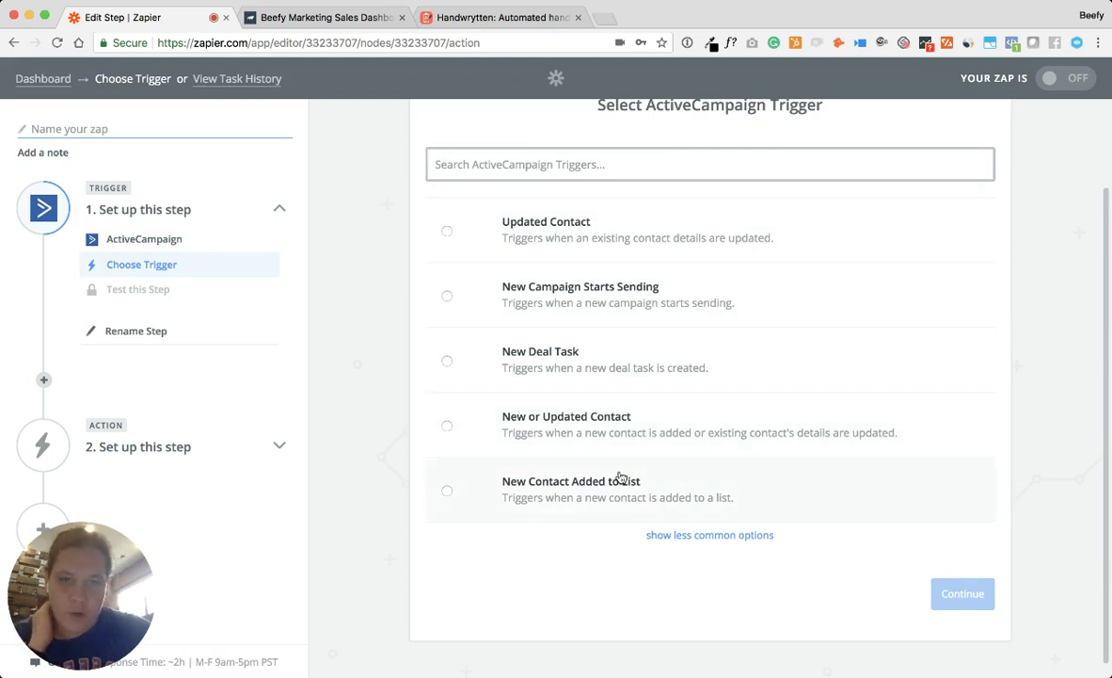
{"action": "left_click", "coordinate": [698, 536]}
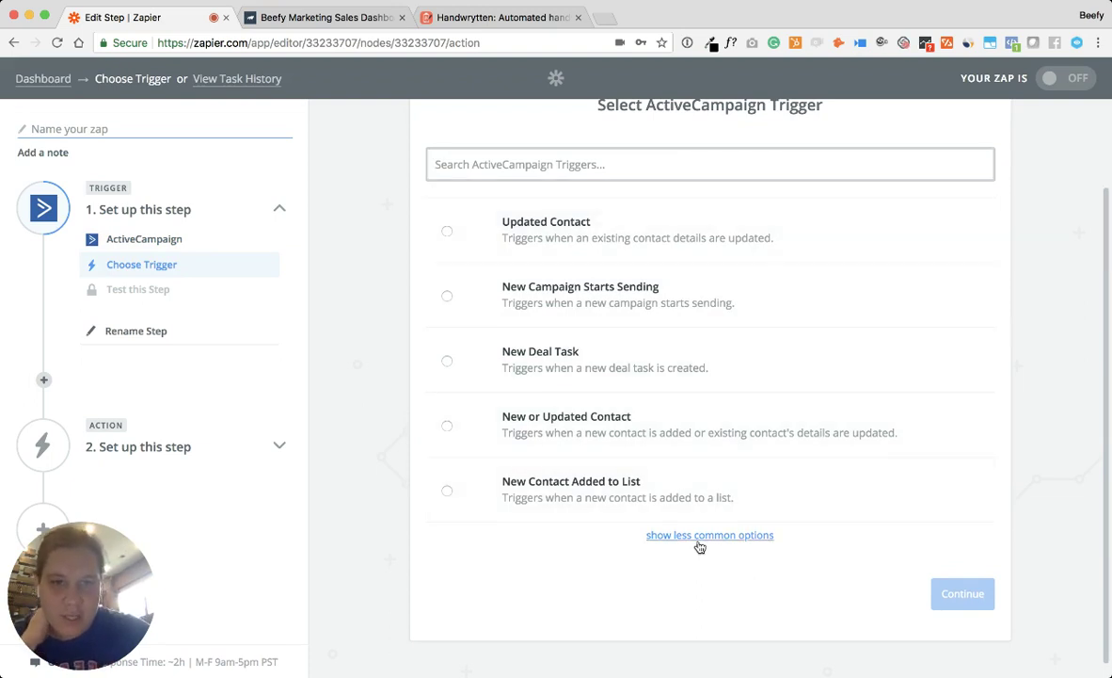
{"action": "scroll", "coordinate": [770, 465], "scroll_direction": "down", "scroll_amount": 10}
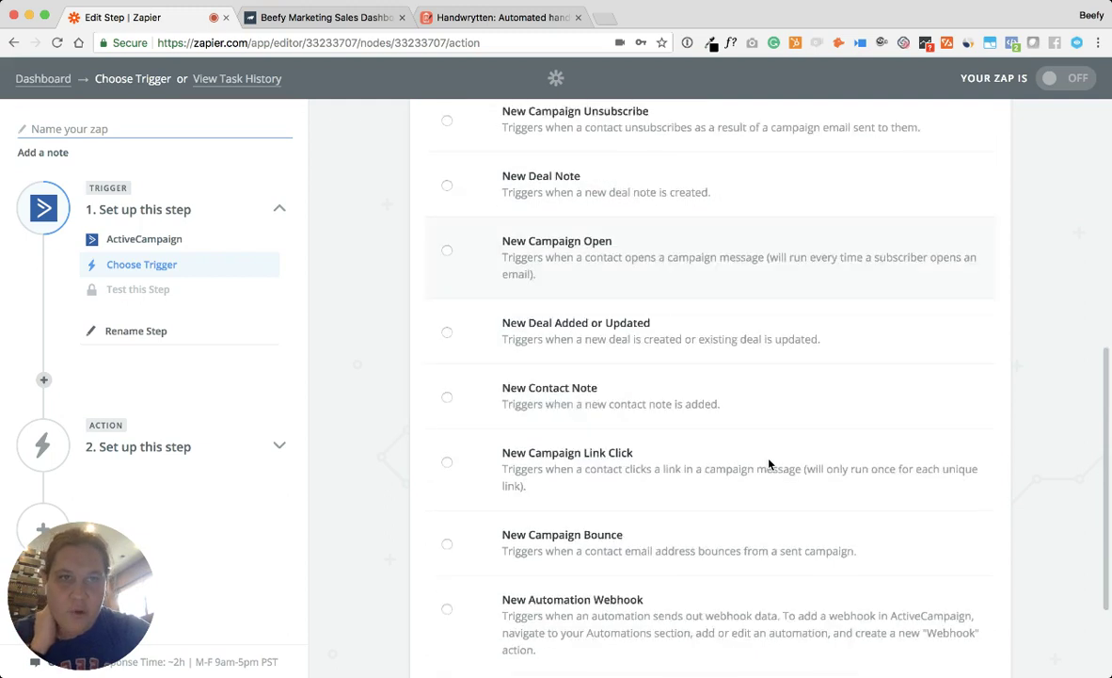
{"action": "scroll", "coordinate": [669, 485], "scroll_direction": "down", "scroll_amount": 1}
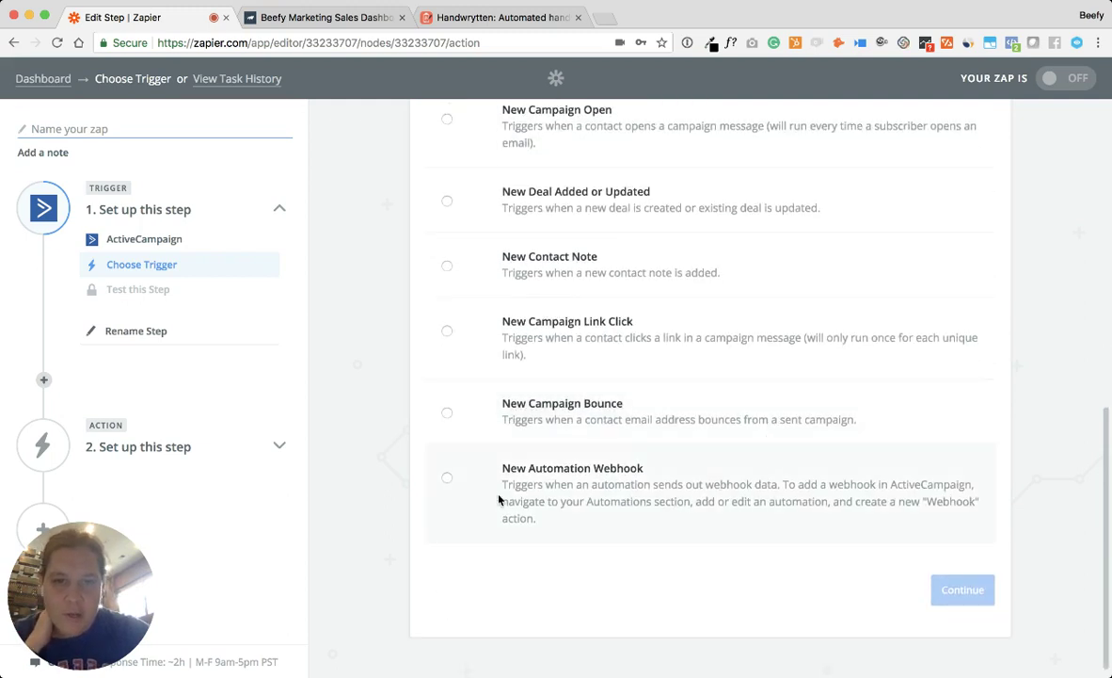
{"action": "left_click", "coordinate": [447, 477]}
{"action": "left_click", "coordinate": [947, 589]}
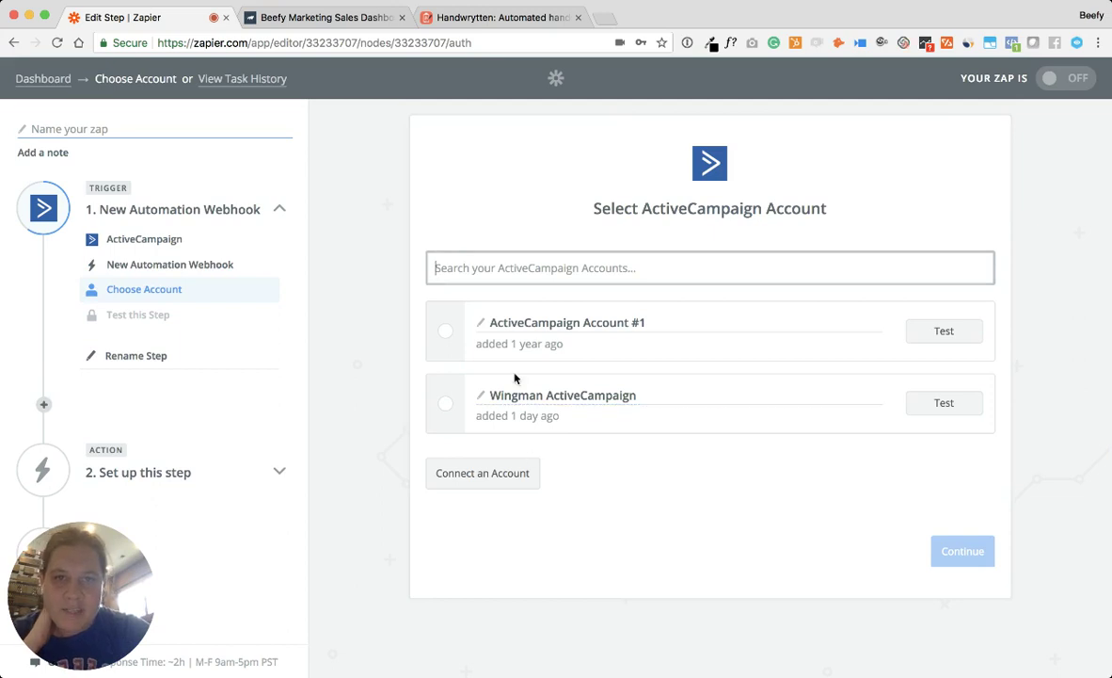
- Connect the recently added ActiveCampaign account and copy the zap's webhook URL
{"action": "left_click", "coordinate": [446, 405]}
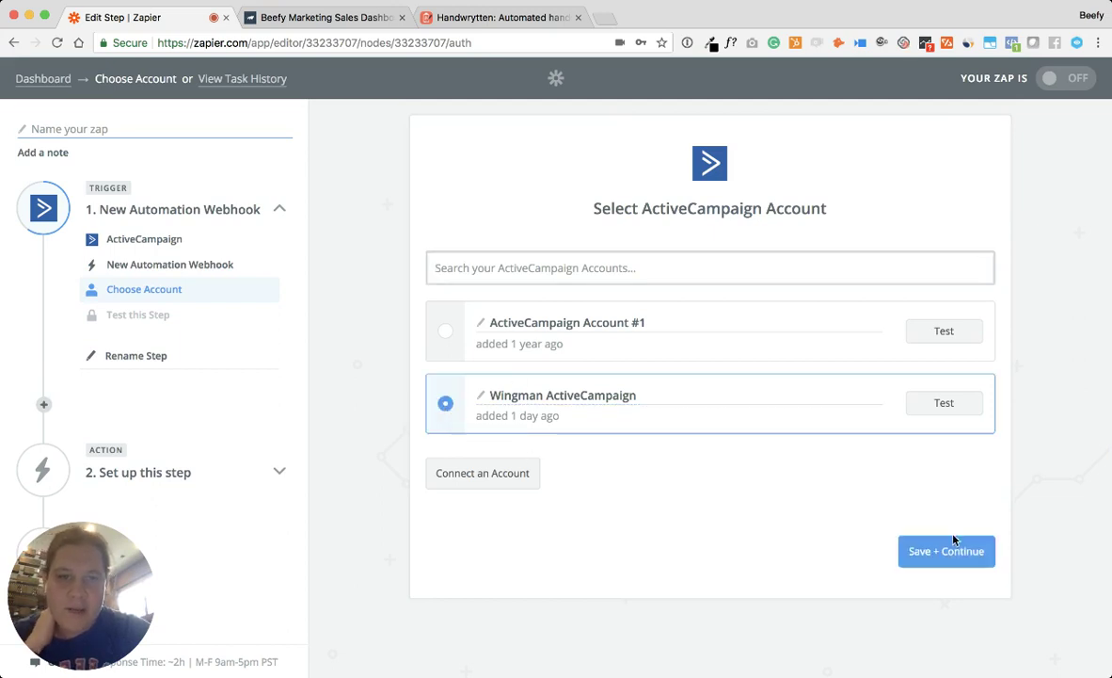
{"action": "left_click", "coordinate": [969, 552]}
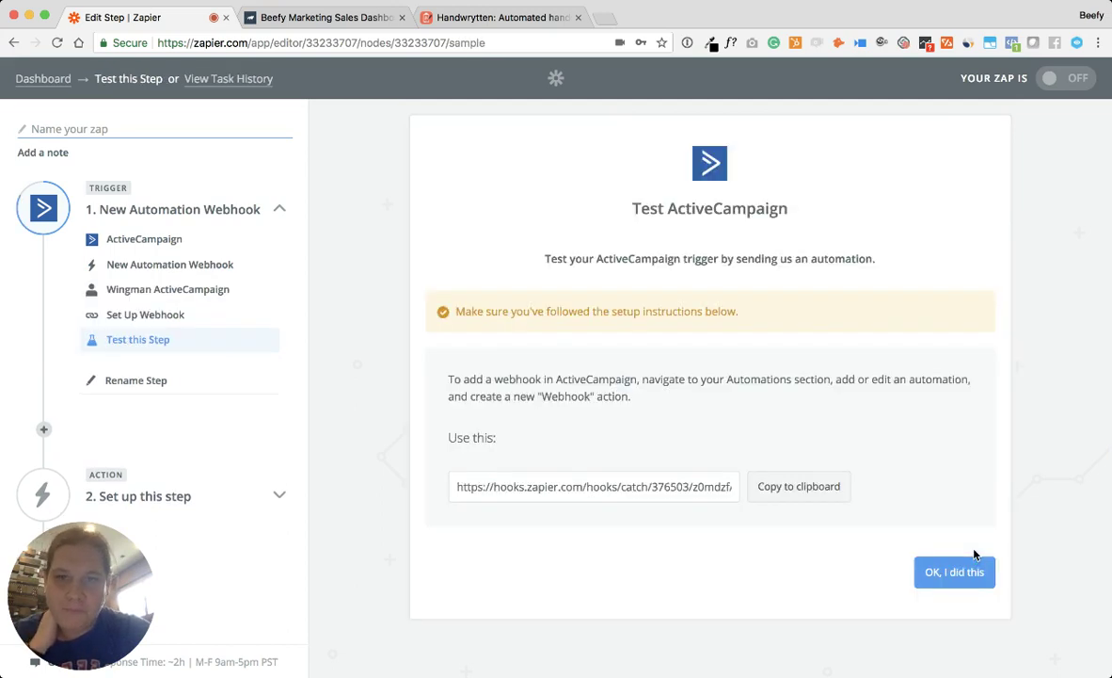
{"action": "left_click_drag", "start_coordinate": [659, 487], "coordinate": [770, 488]}
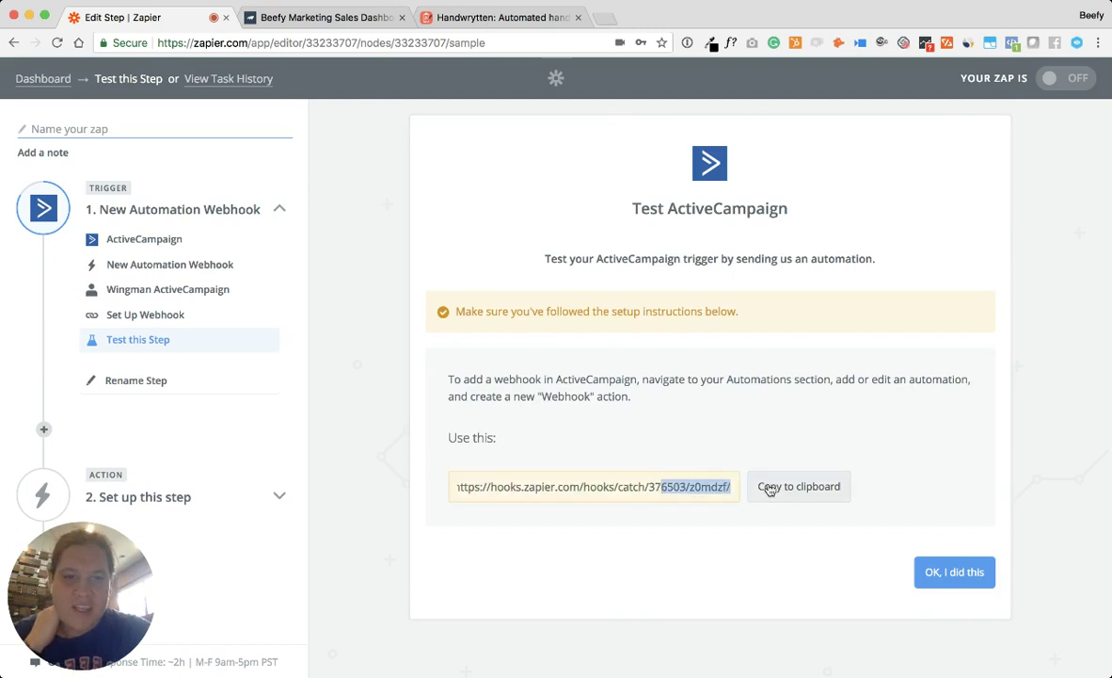
{"action": "left_click", "coordinate": [668, 488]}
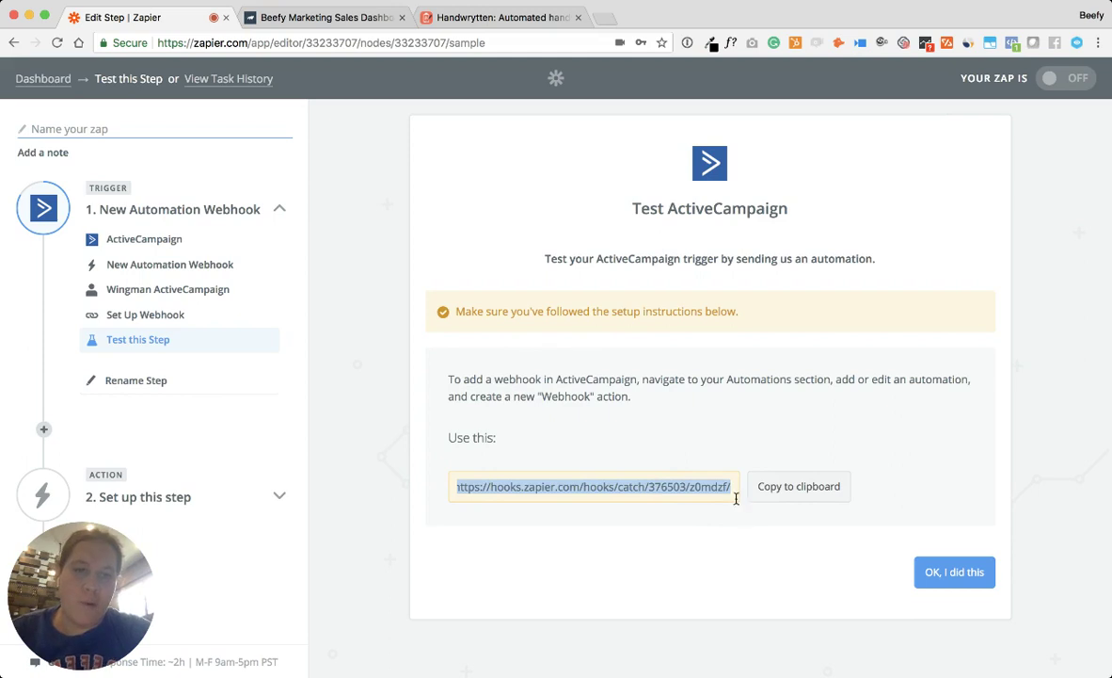
{"action": "left_click", "coordinate": [776, 489]}
{"action": "left_click", "coordinate": [774, 490]}
{"action": "key", "text": "super+c"}
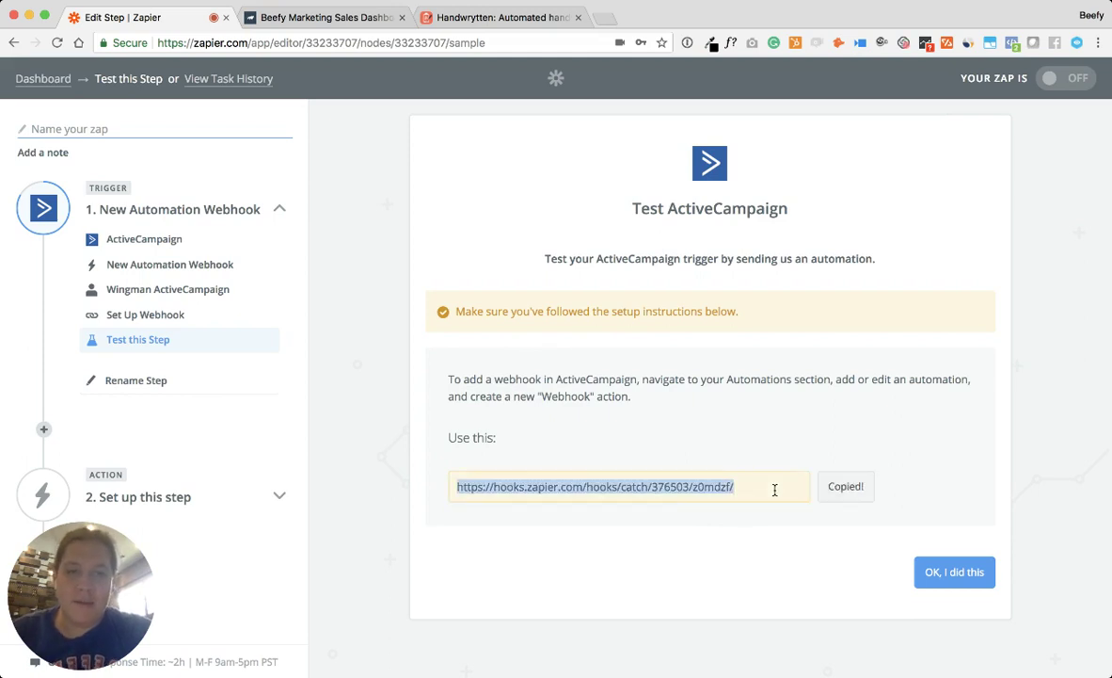
{"action": "left_click", "coordinate": [365, 24]}
{"action": "triple_click", "coordinate": [467, 324]}
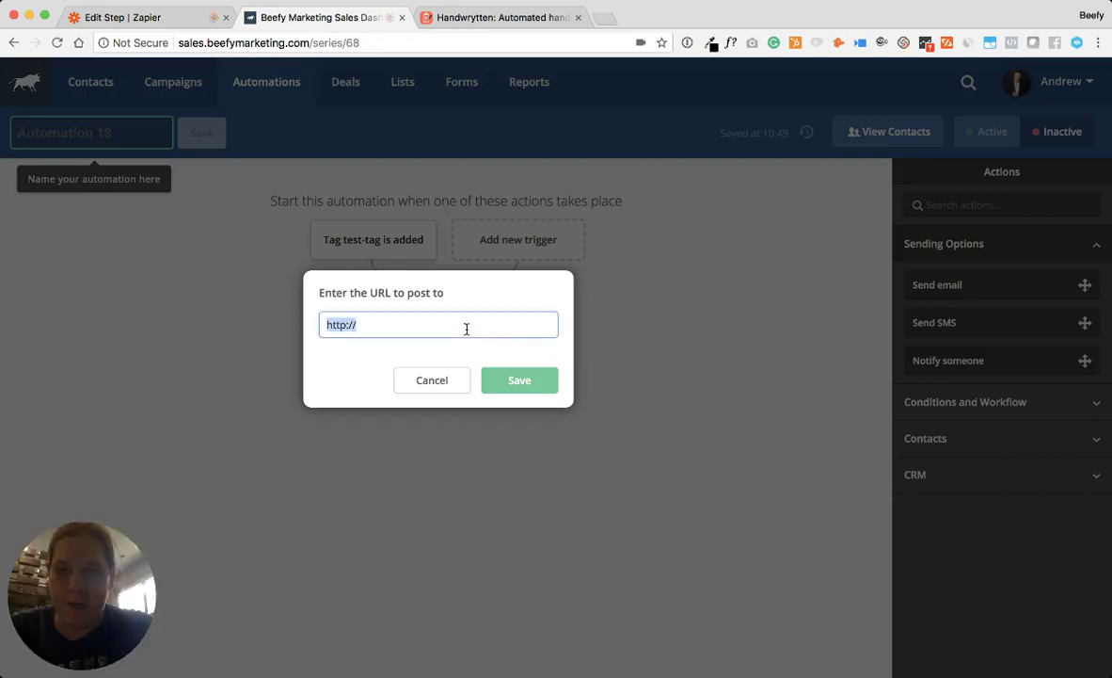
{"action": "key", "text": "super+v"}
{"action": "left_click", "coordinate": [520, 380]}
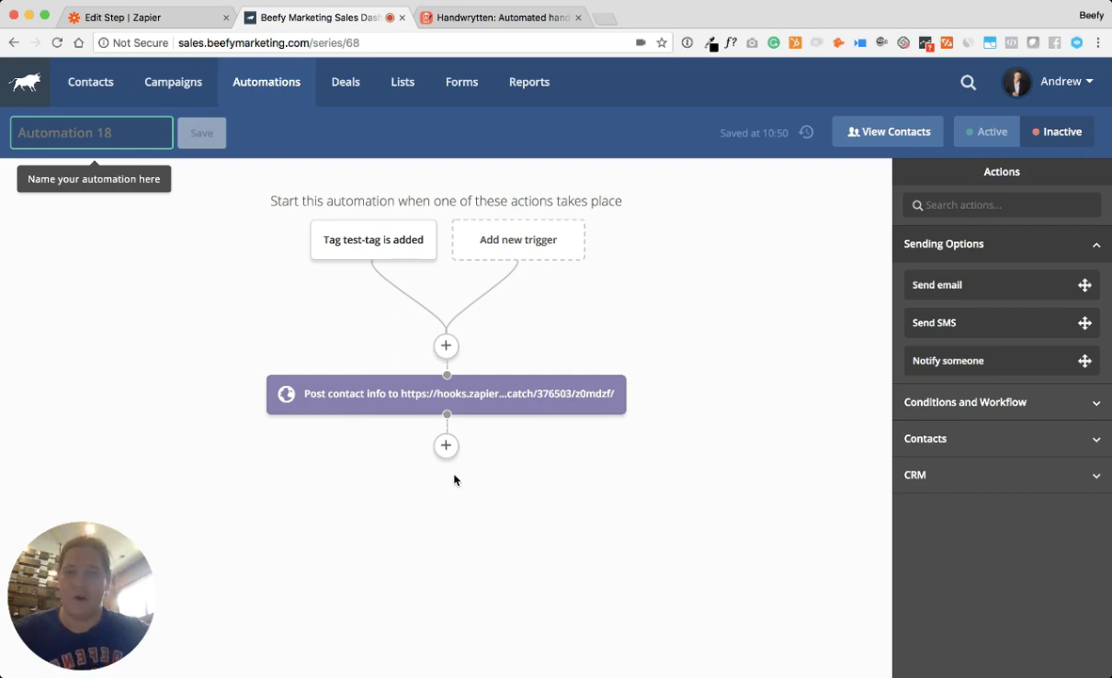
{"action": "left_click", "coordinate": [126, 135]}
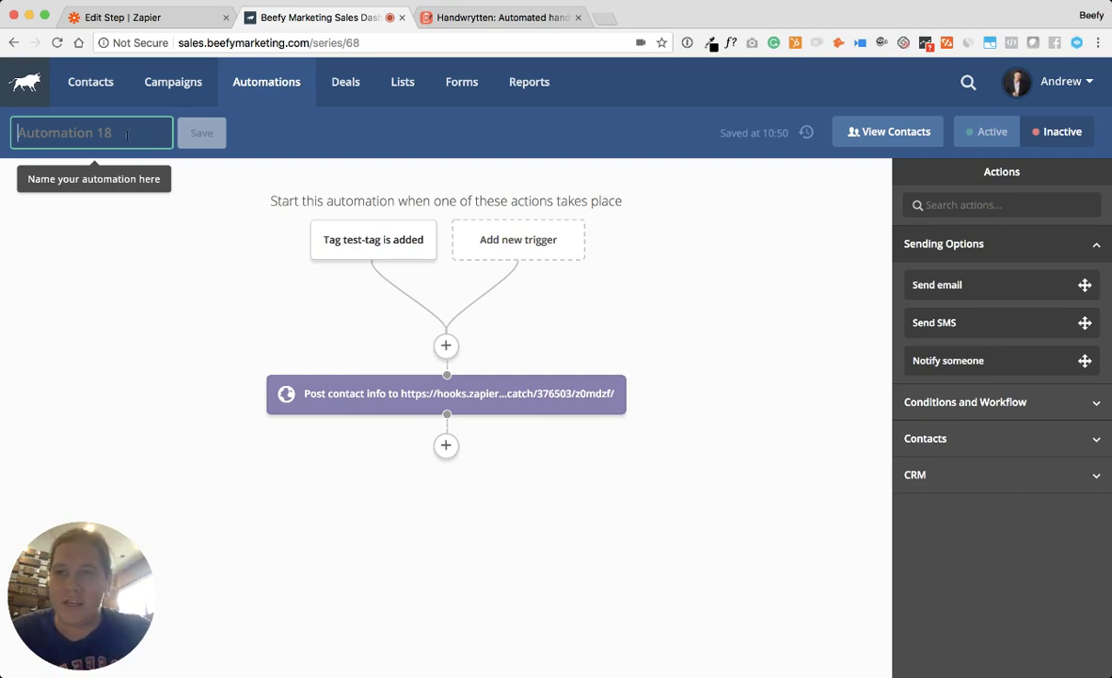
- Rename the automation to 'Test Onboarding Letter', fixing the typo along the way
{"action": "type", "text": "Test "}
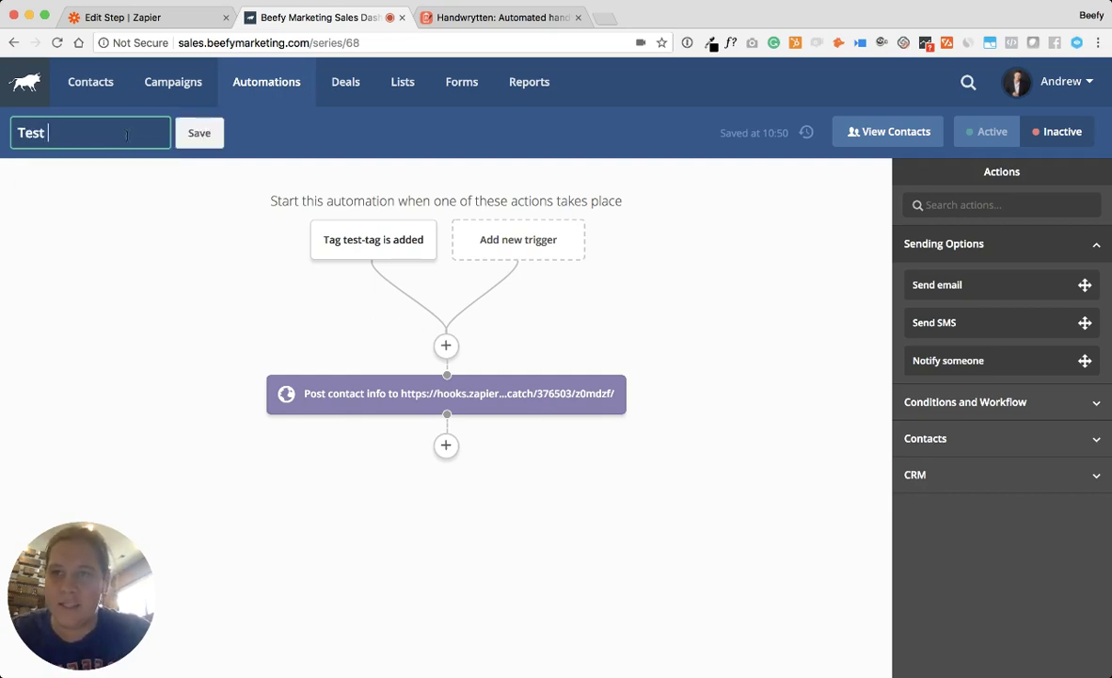
{"action": "type", "text": "Onboareing"}
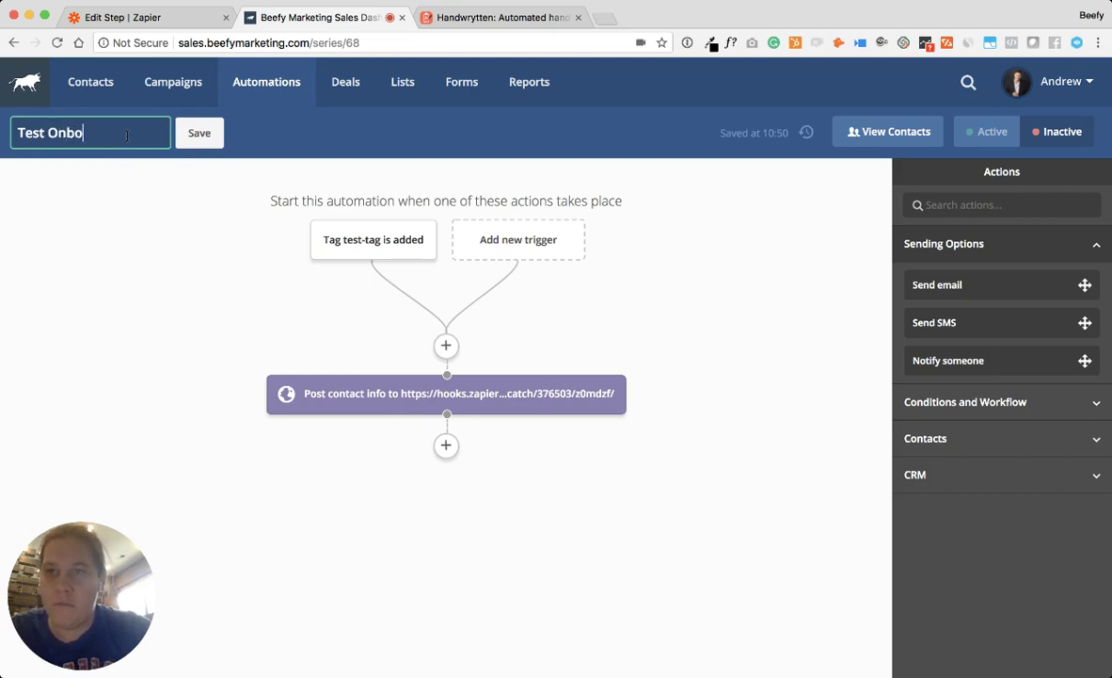
{"action": "key", "text": "BackSpace"}
{"action": "key", "text": "BackSpace"}
{"action": "key", "text": "BackSpace"}
{"action": "key", "text": "BackSpace"}
{"action": "type", "text": "ding"}
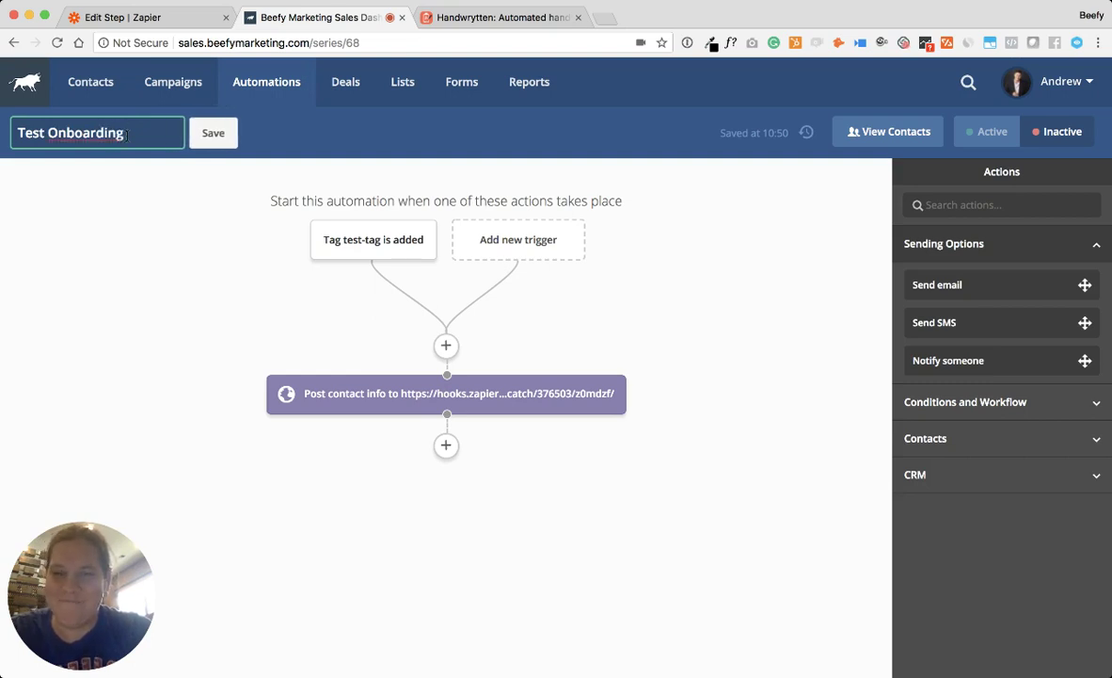
{"action": "type", "text": " Letter"}
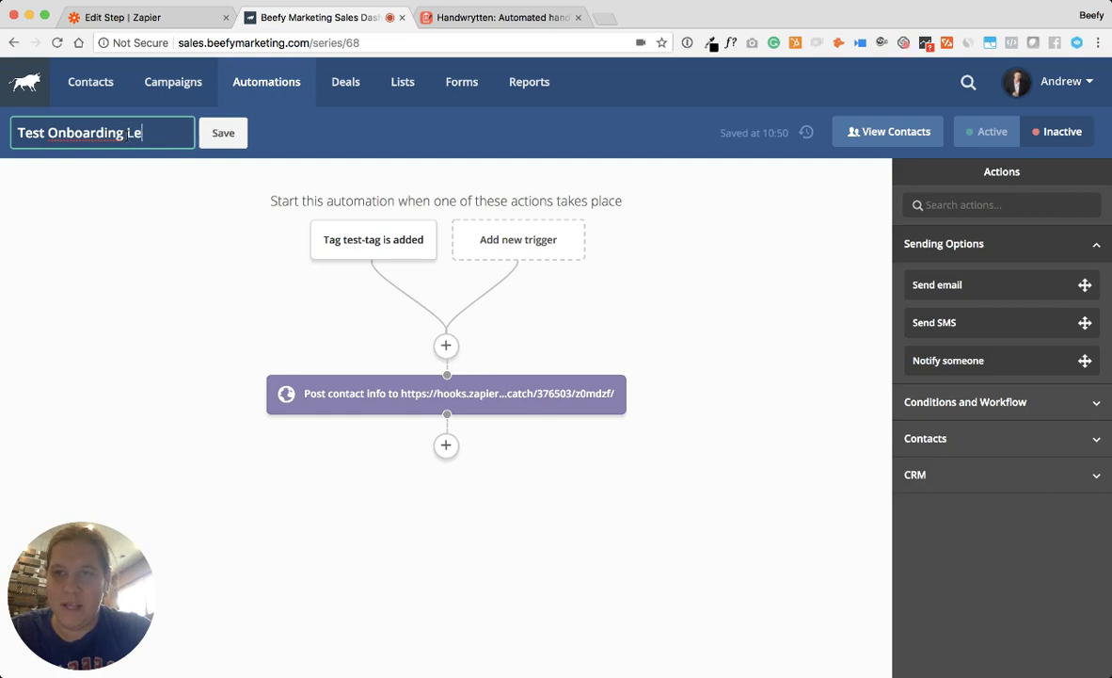
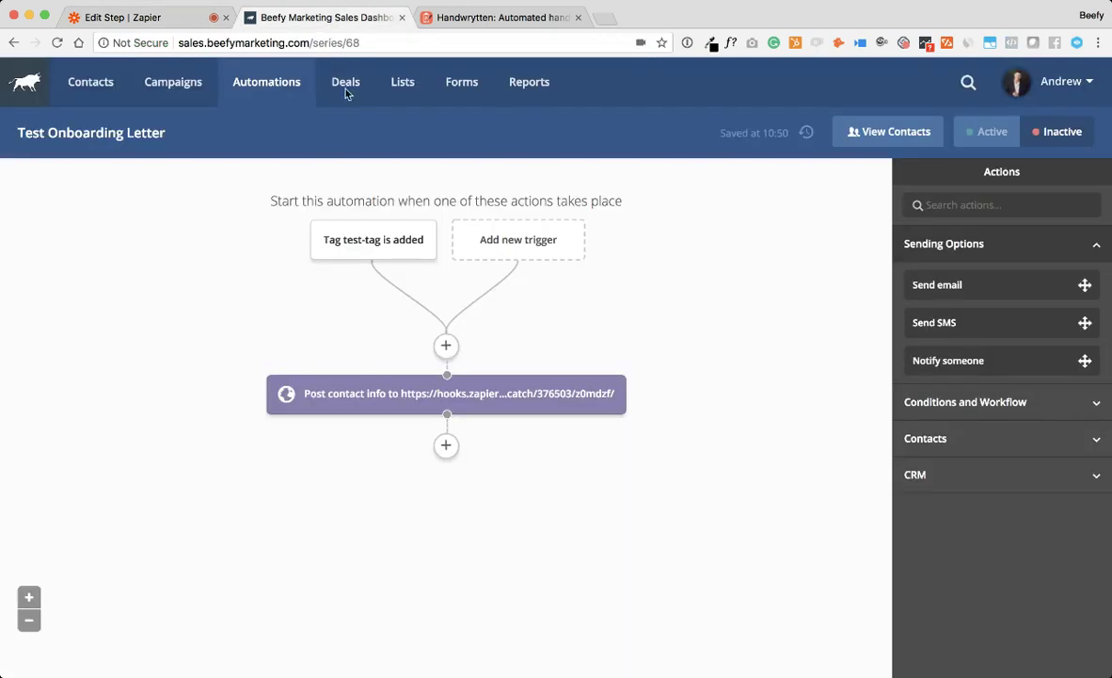
- Search Contacts for the contact by name and open their record
{"action": "left_click", "coordinate": [90, 83]}
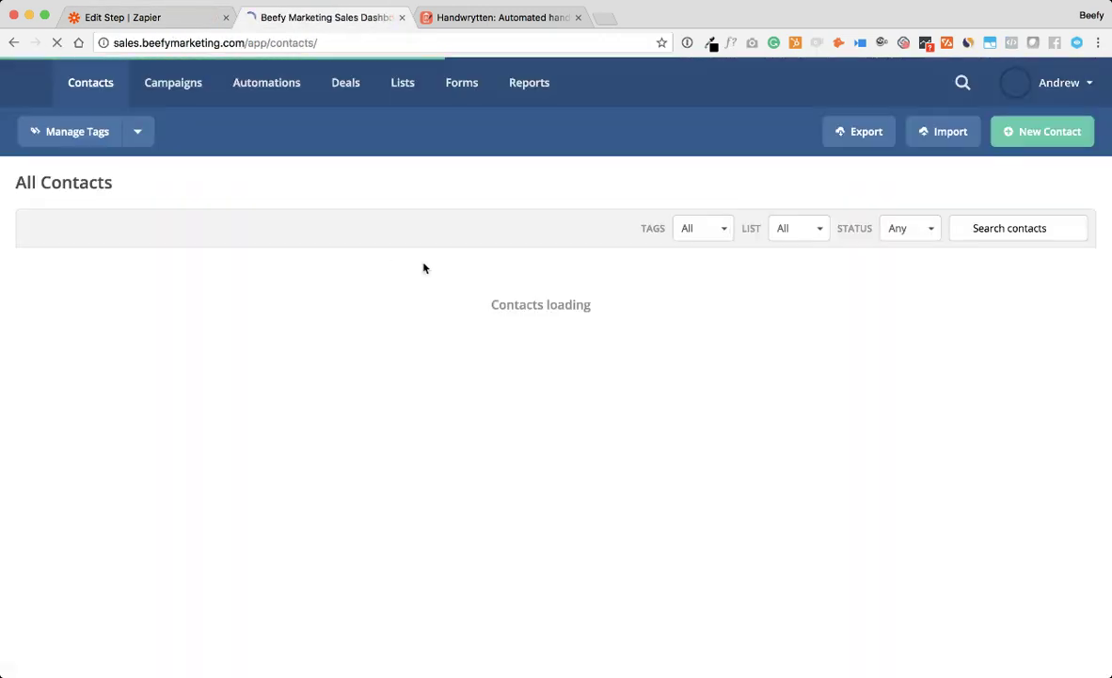
{"action": "left_click", "coordinate": [1025, 219]}
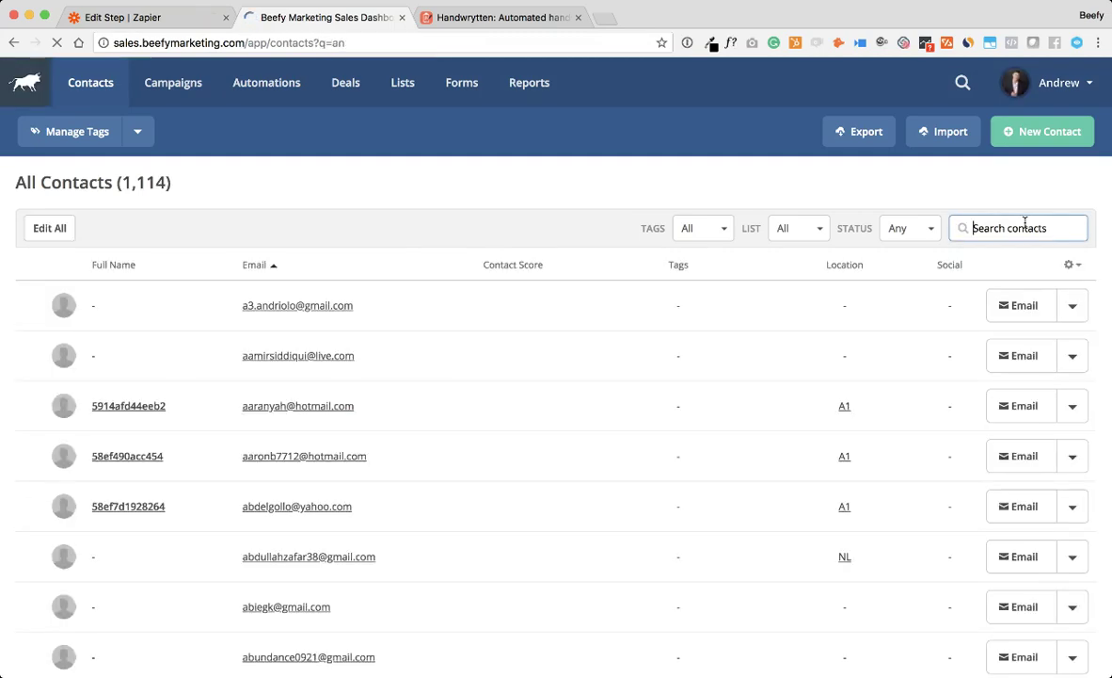
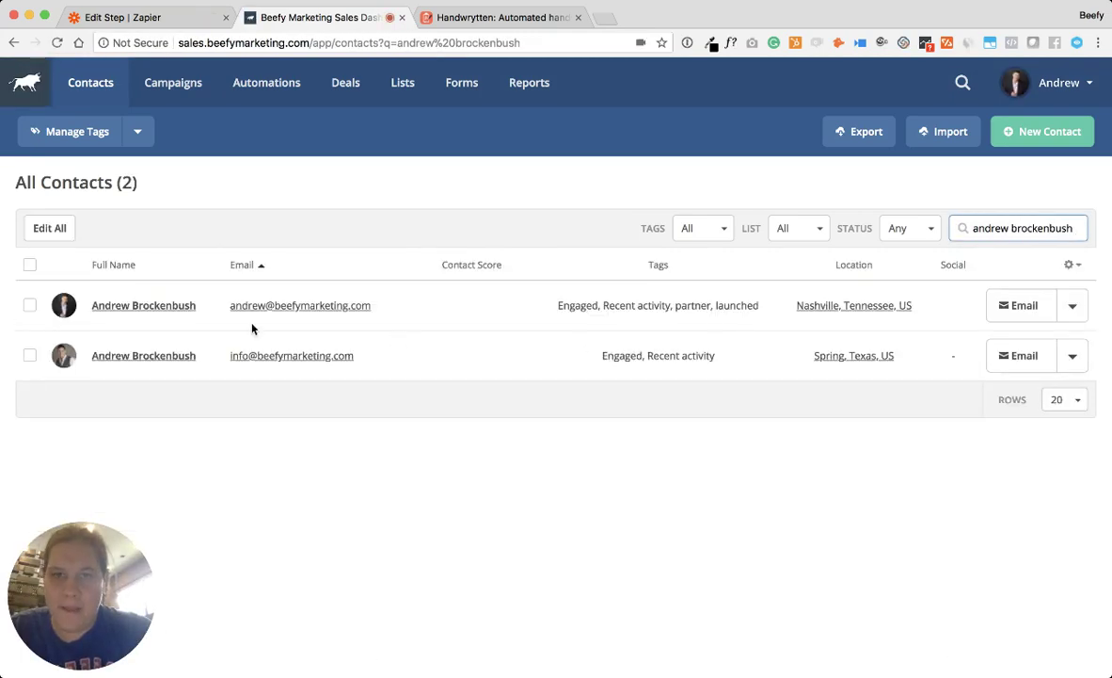
{"action": "left_click", "coordinate": [183, 310]}
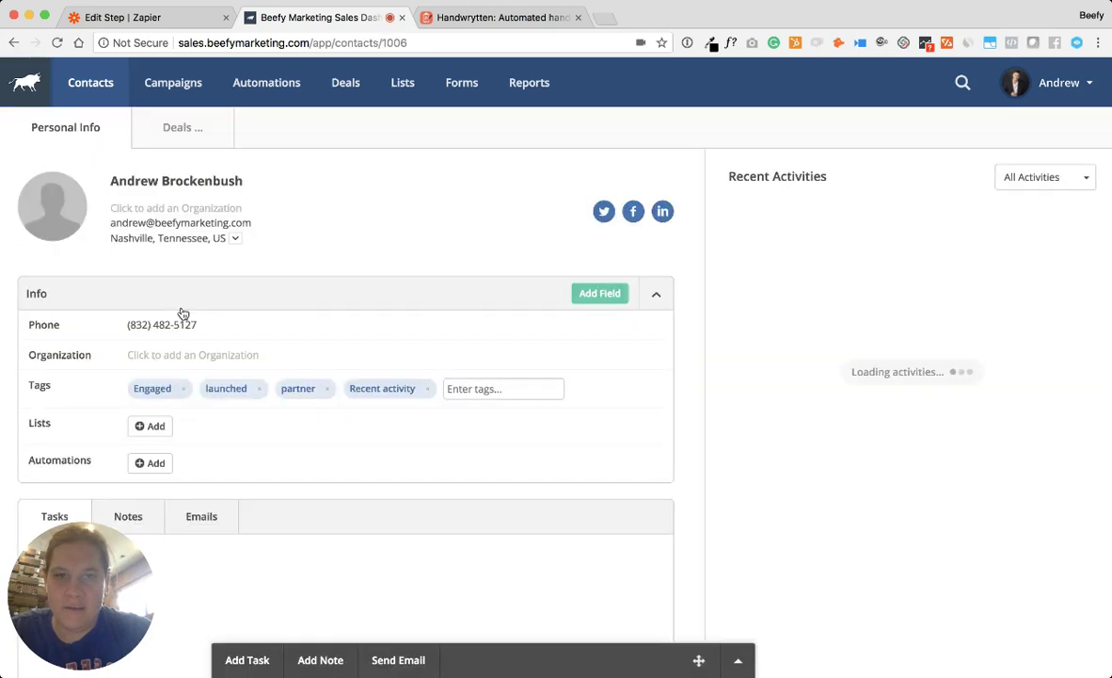
- Add a test- tag to the contact, then bring up the Automations list
{"action": "scroll", "coordinate": [340, 426], "scroll_direction": "down", "scroll_amount": 10}
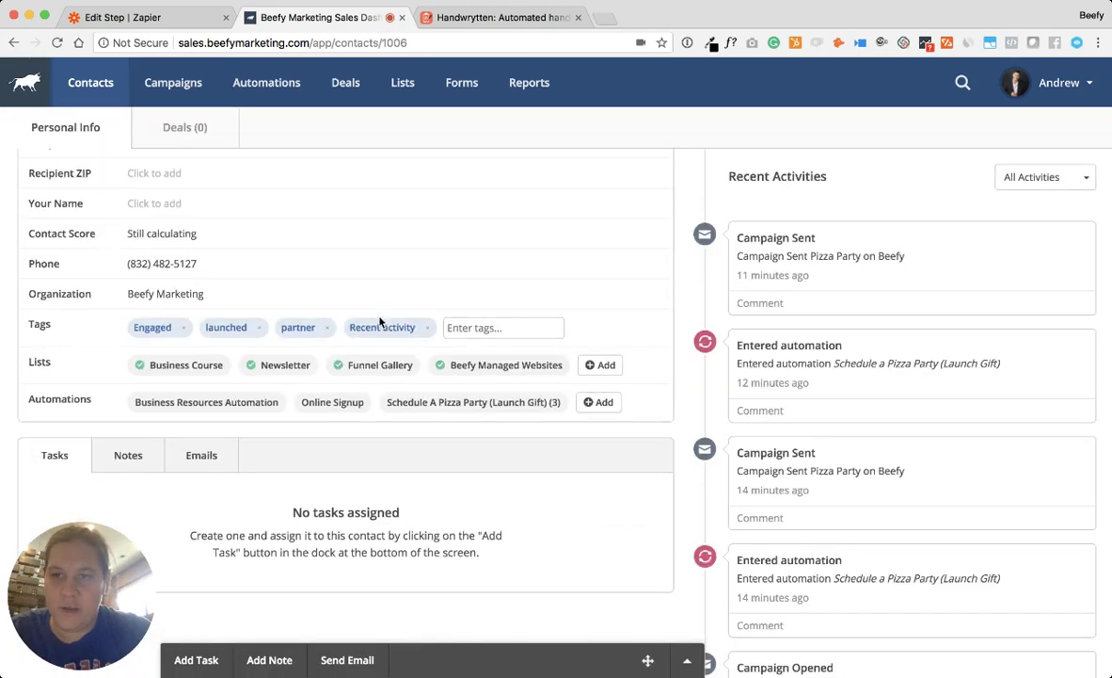
{"action": "left_click", "coordinate": [506, 331]}
{"action": "type", "text": "test-"}
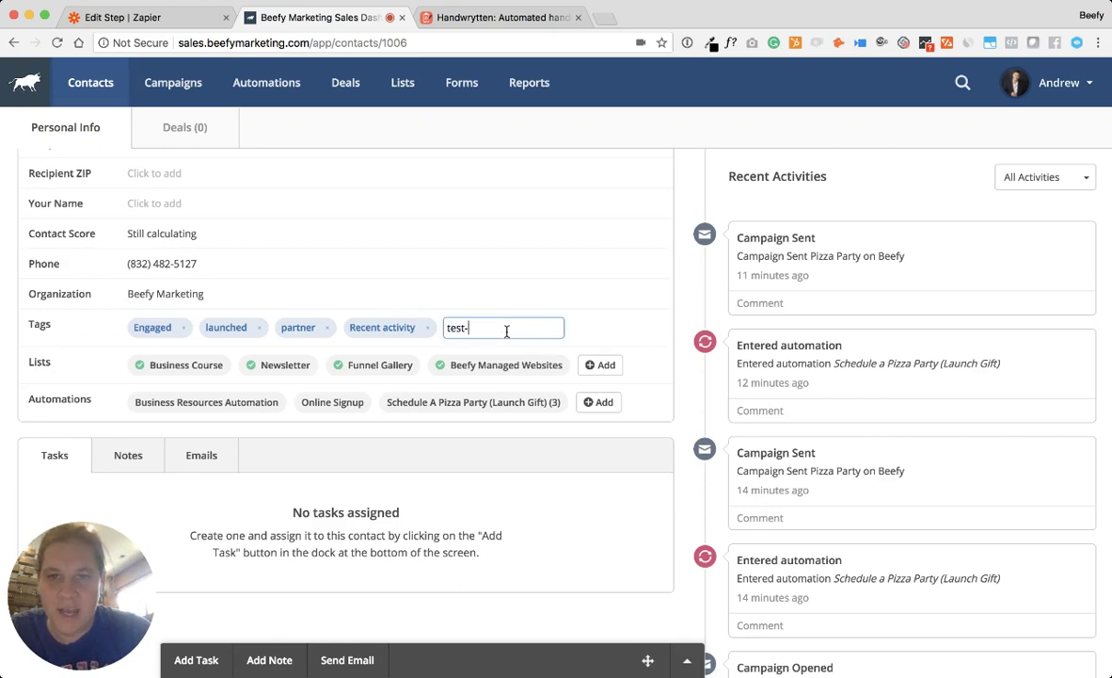
{"action": "left_click", "coordinate": [280, 102]}
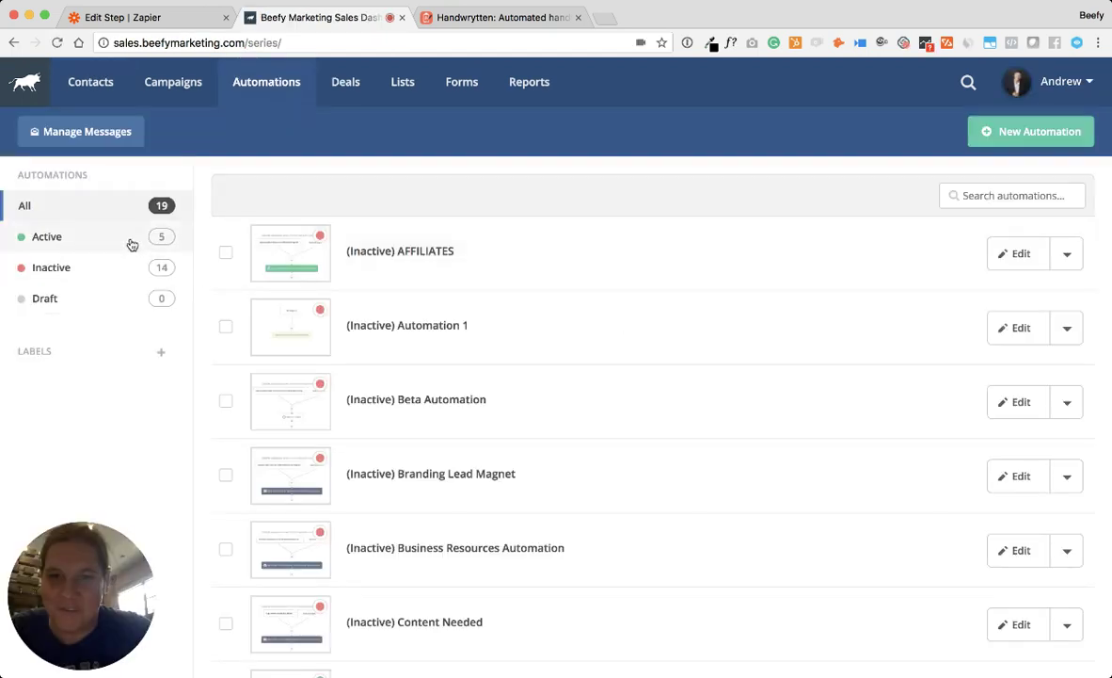
- Filter the automations by Active, then All, and go to page 2
{"action": "left_click", "coordinate": [132, 244]}
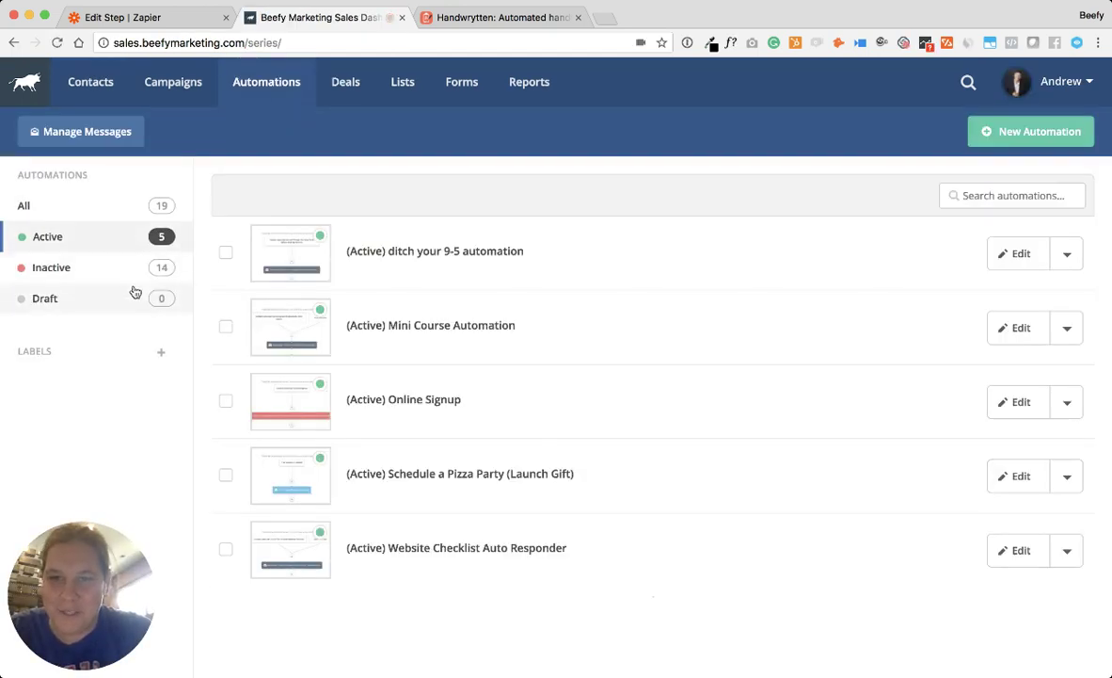
{"action": "left_click", "coordinate": [112, 209]}
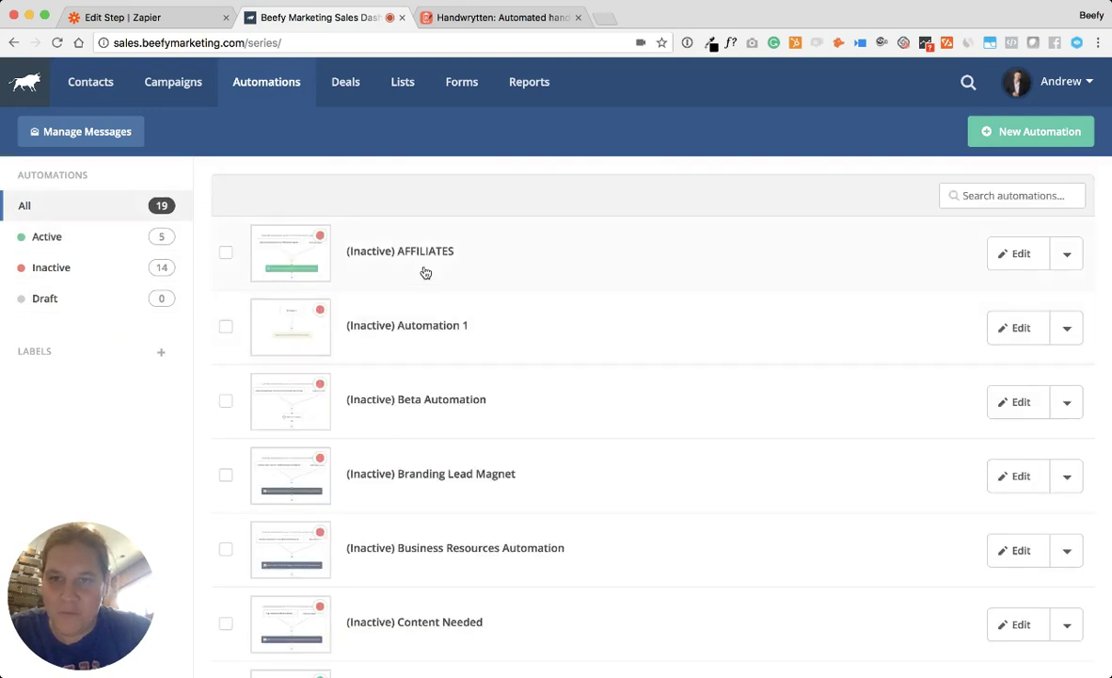
{"action": "scroll", "coordinate": [427, 273], "scroll_direction": "down", "scroll_amount": 5}
{"action": "scroll", "coordinate": [626, 555], "scroll_direction": "up", "scroll_amount": 5}
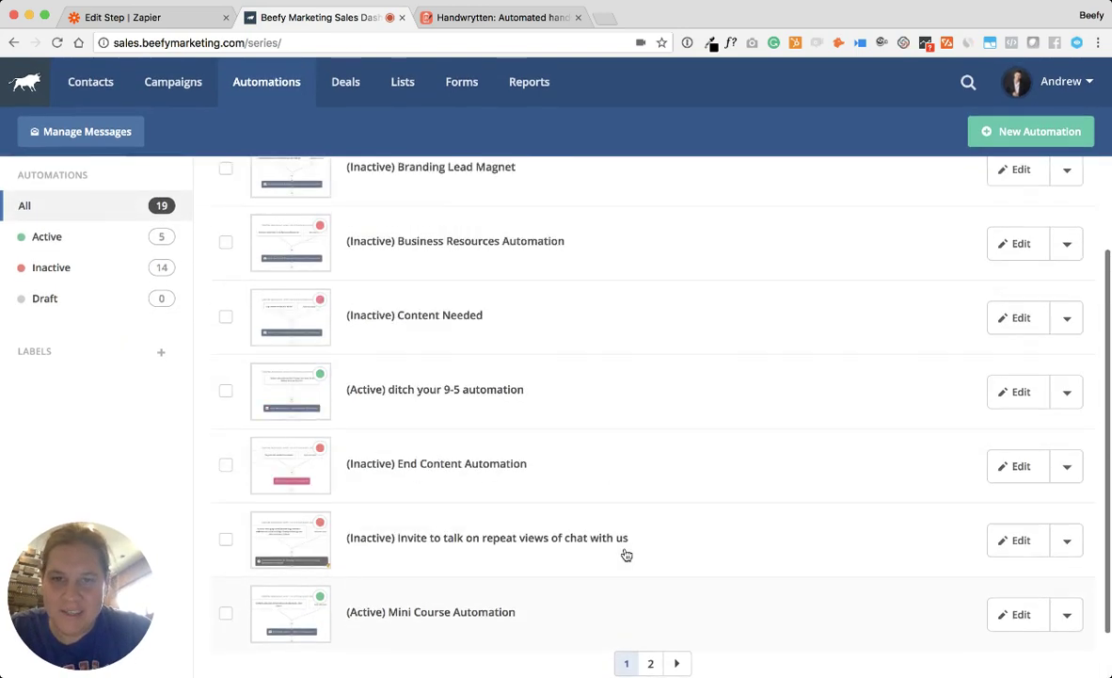
{"action": "scroll", "coordinate": [641, 521], "scroll_direction": "up", "scroll_amount": 1}
{"action": "scroll", "coordinate": [658, 536], "scroll_direction": "down", "scroll_amount": 5}
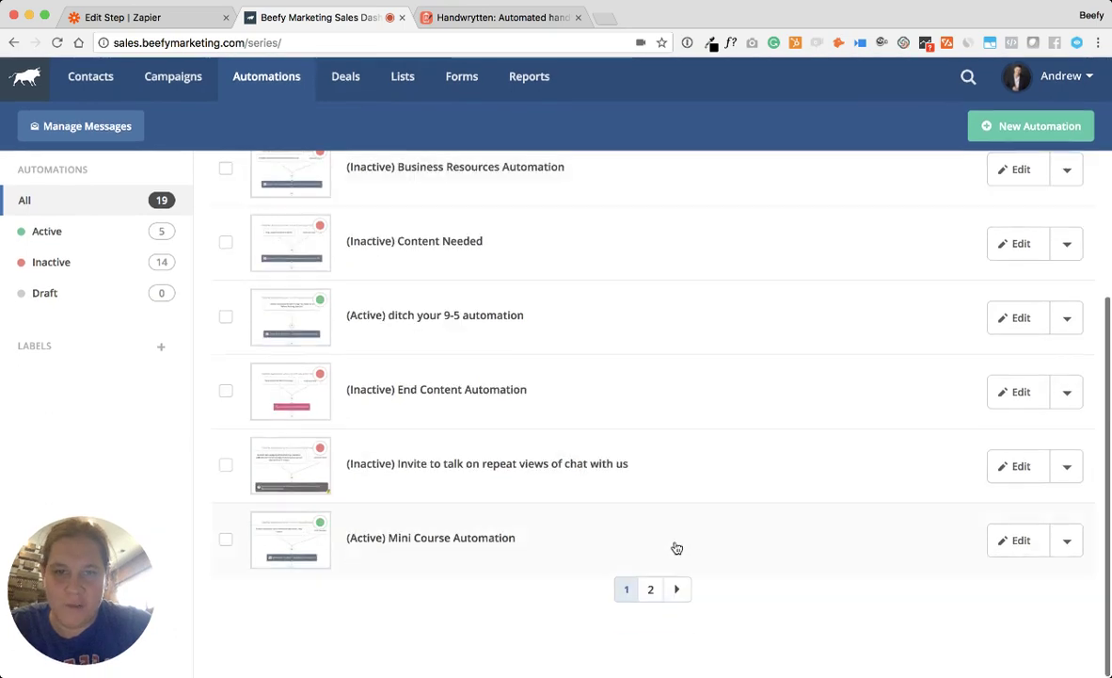
{"action": "left_click", "coordinate": [650, 588]}
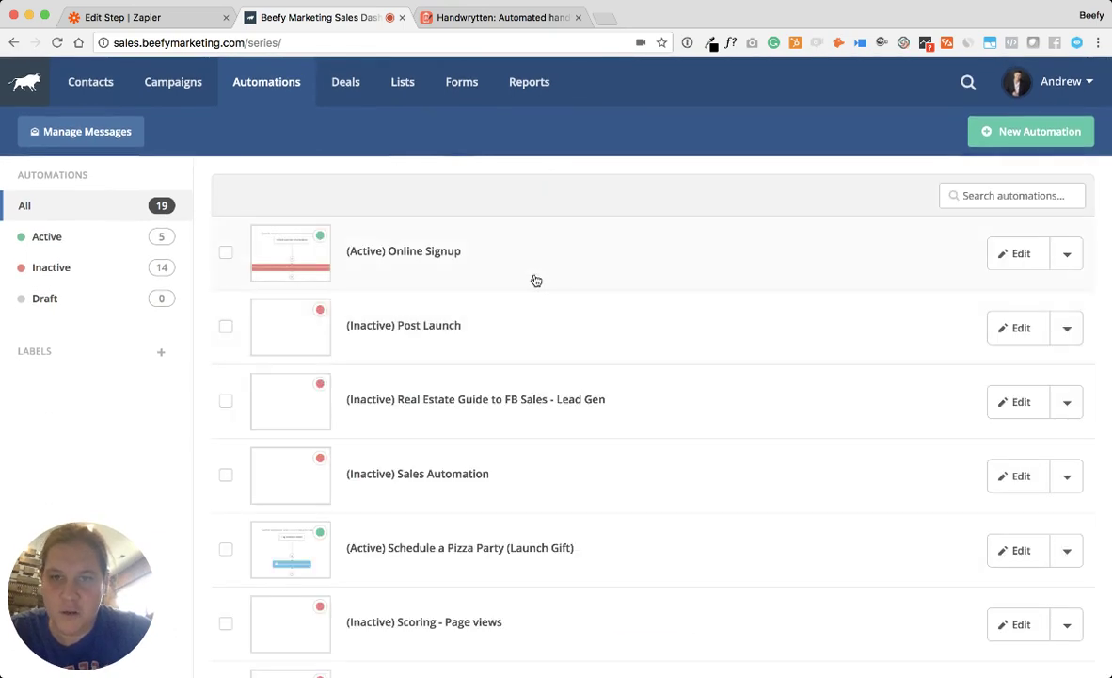
{"action": "scroll", "coordinate": [536, 280], "scroll_direction": "down", "scroll_amount": 3}
{"action": "scroll", "coordinate": [535, 280], "scroll_direction": "down", "scroll_amount": 3}
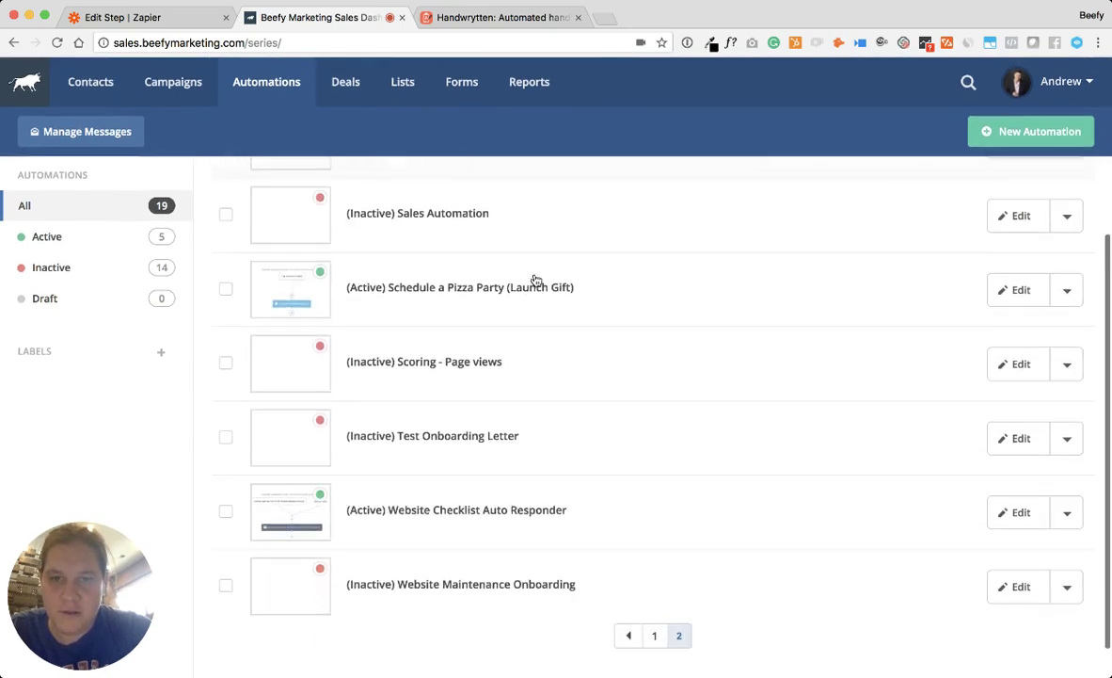
- Switch the Test Onboarding Letter automation to Active
{"action": "left_click", "coordinate": [480, 429]}
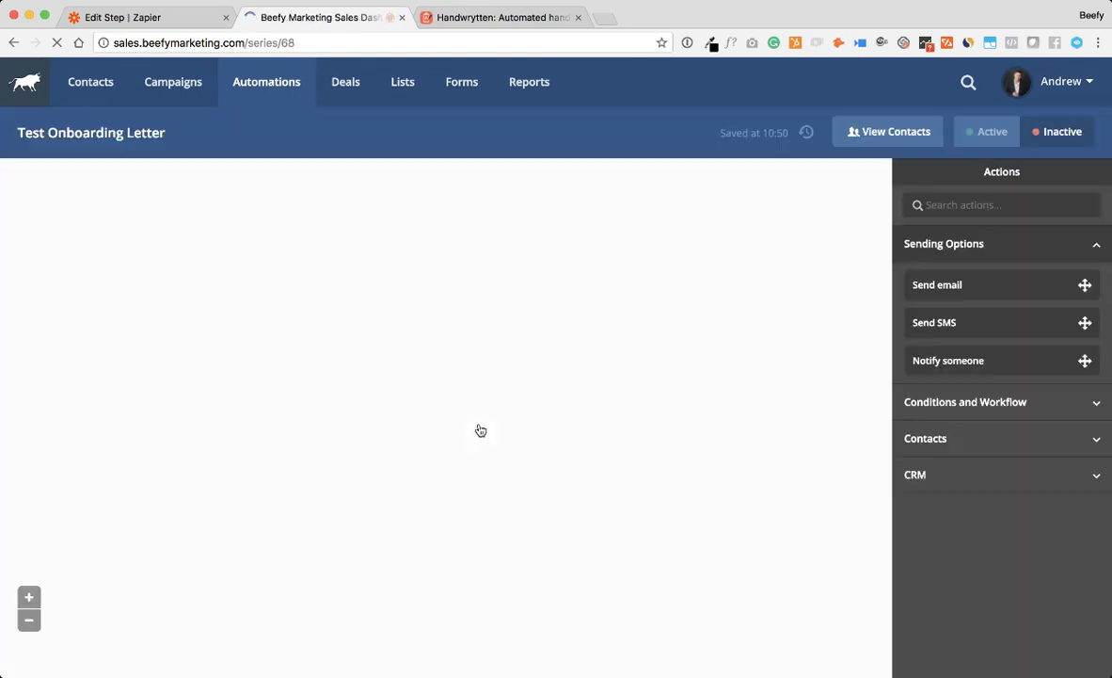
{"action": "left_click", "coordinate": [986, 132]}
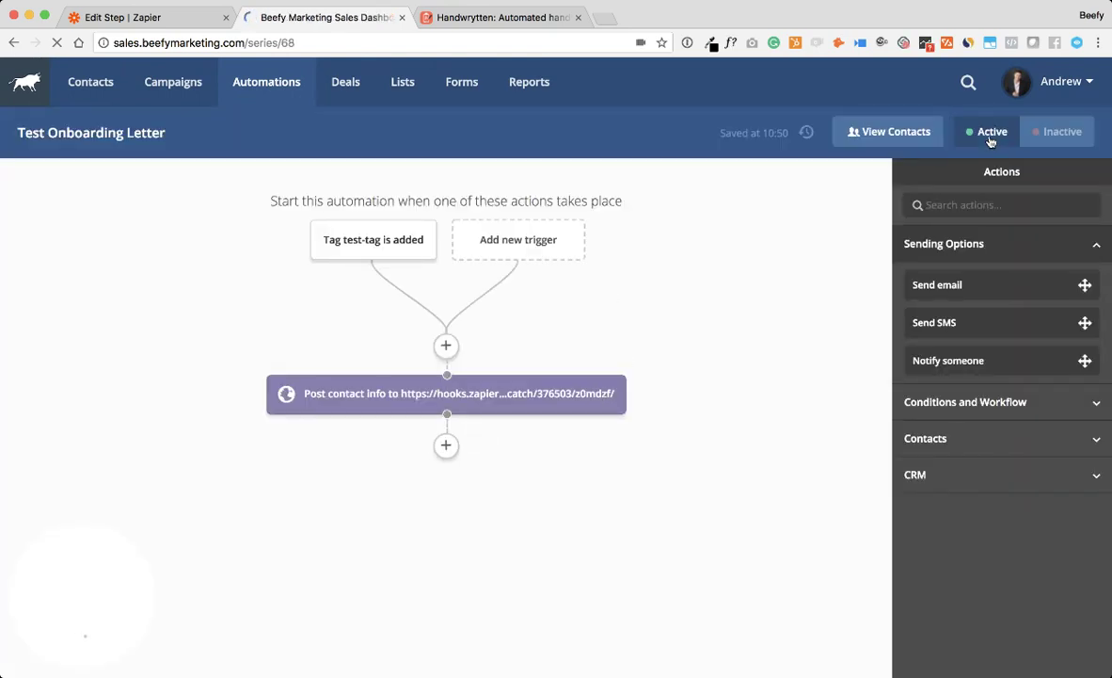
{"action": "mouse_move", "coordinate": [386, 231]}
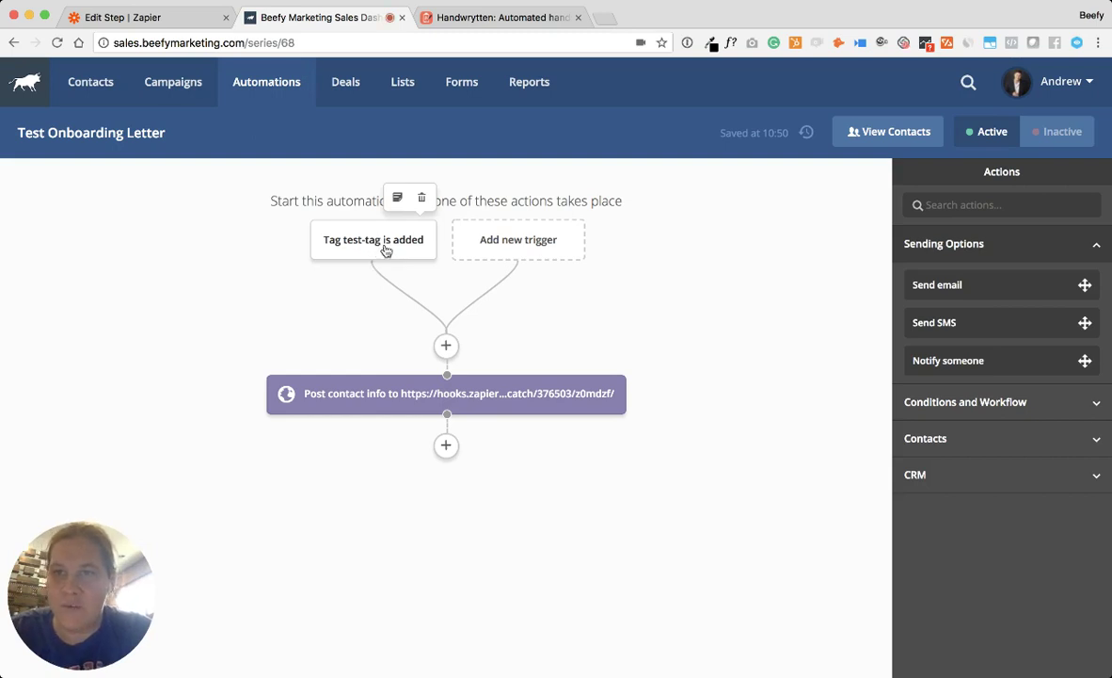
{"action": "left_click", "coordinate": [120, 99]}
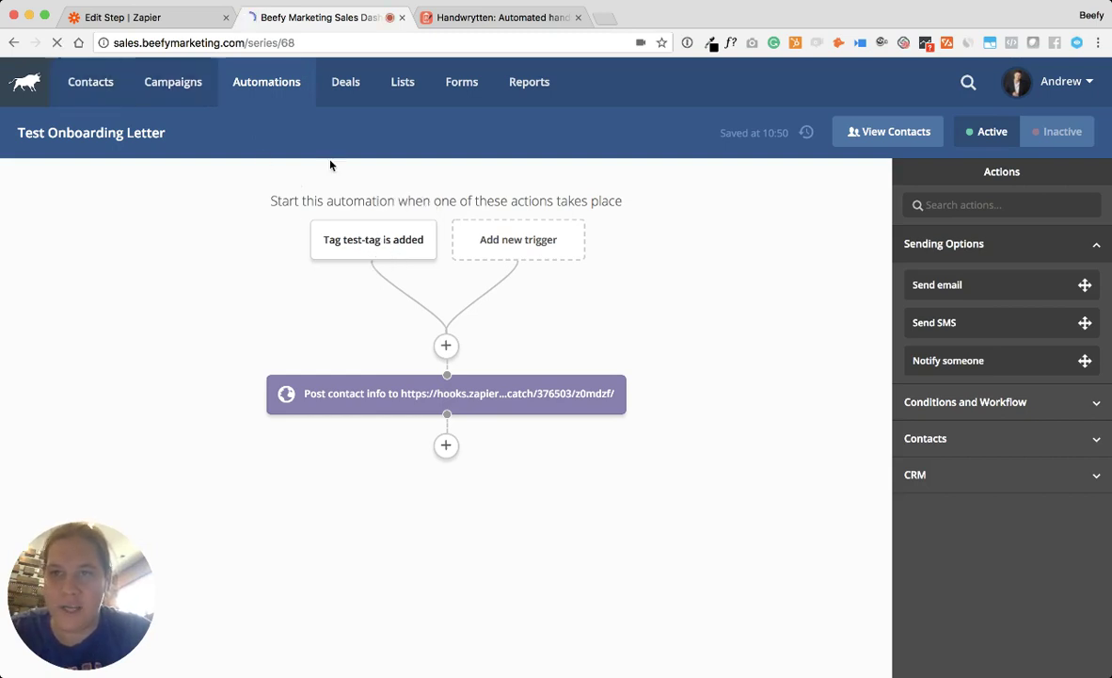
- Search Contacts for the contact by name and open their record
{"action": "left_click", "coordinate": [1031, 223]}
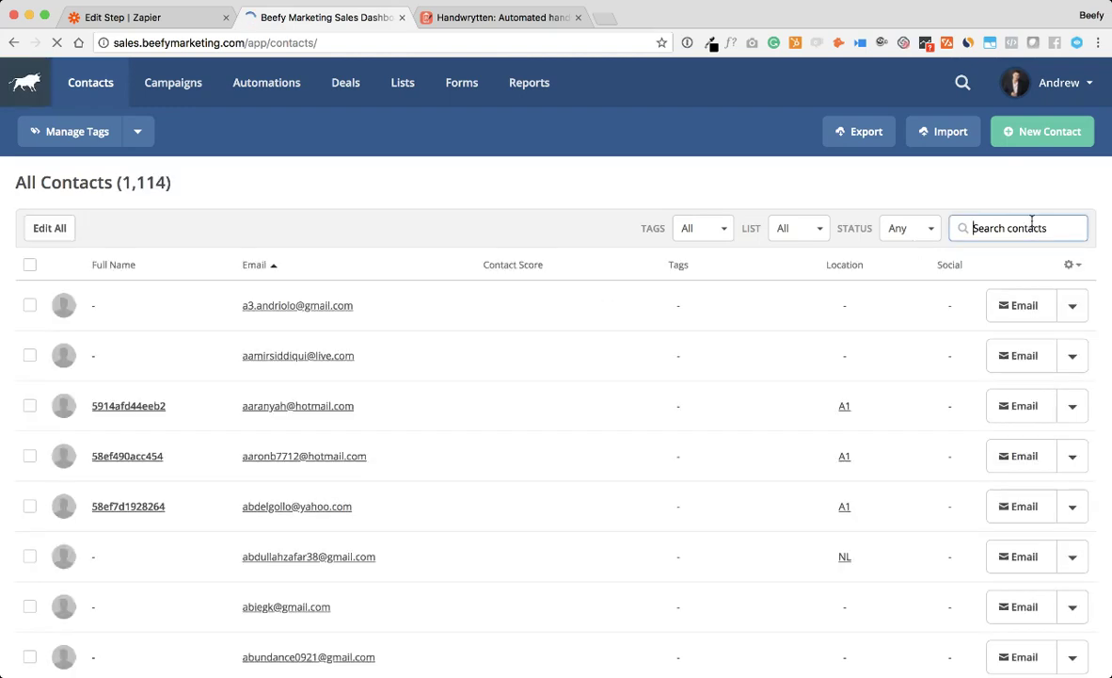
{"action": "type", "text": "abnd"}
{"action": "key", "text": "BackSpace"}
{"action": "key", "text": "BackSpace"}
{"action": "key", "text": "BackSpace"}
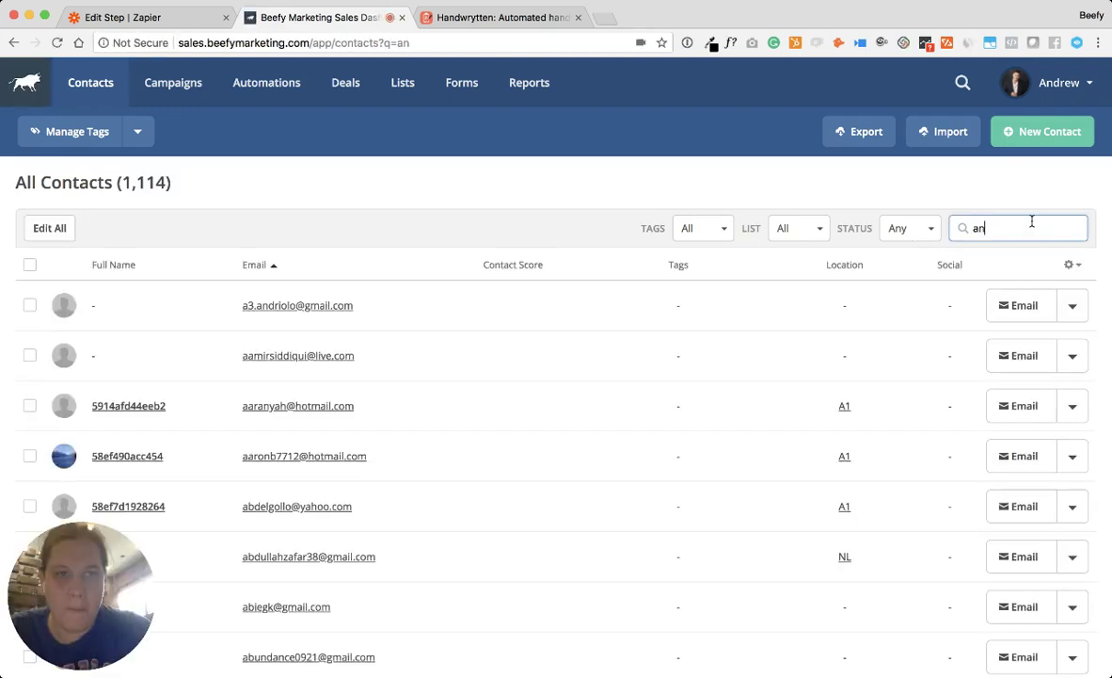
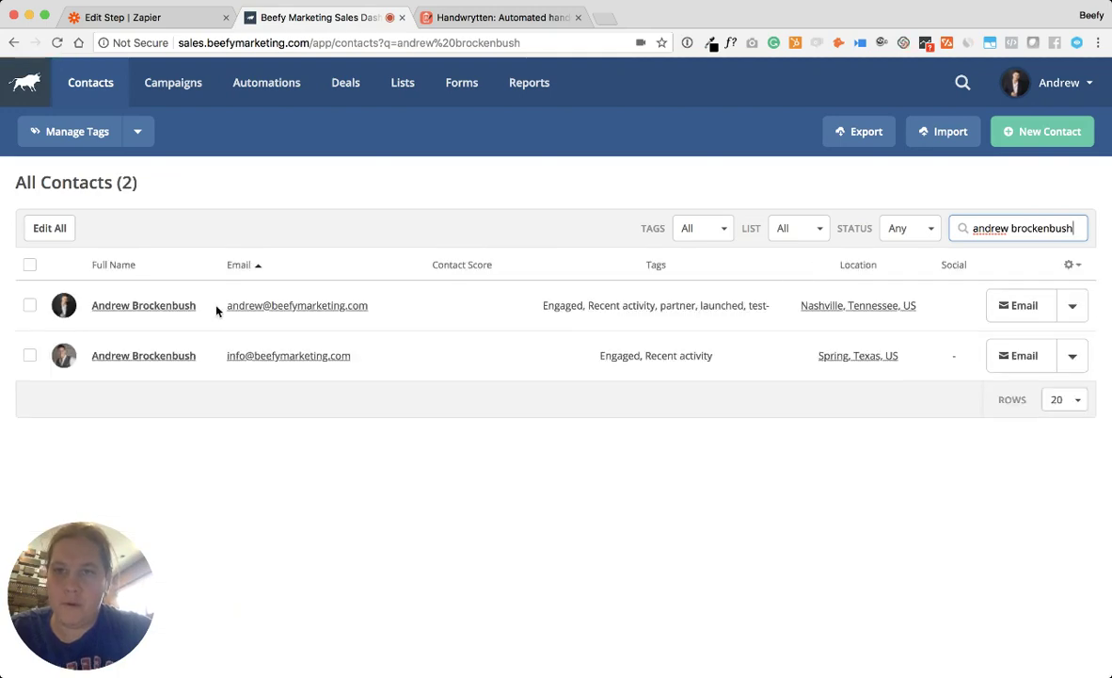
{"action": "left_click", "coordinate": [179, 305]}
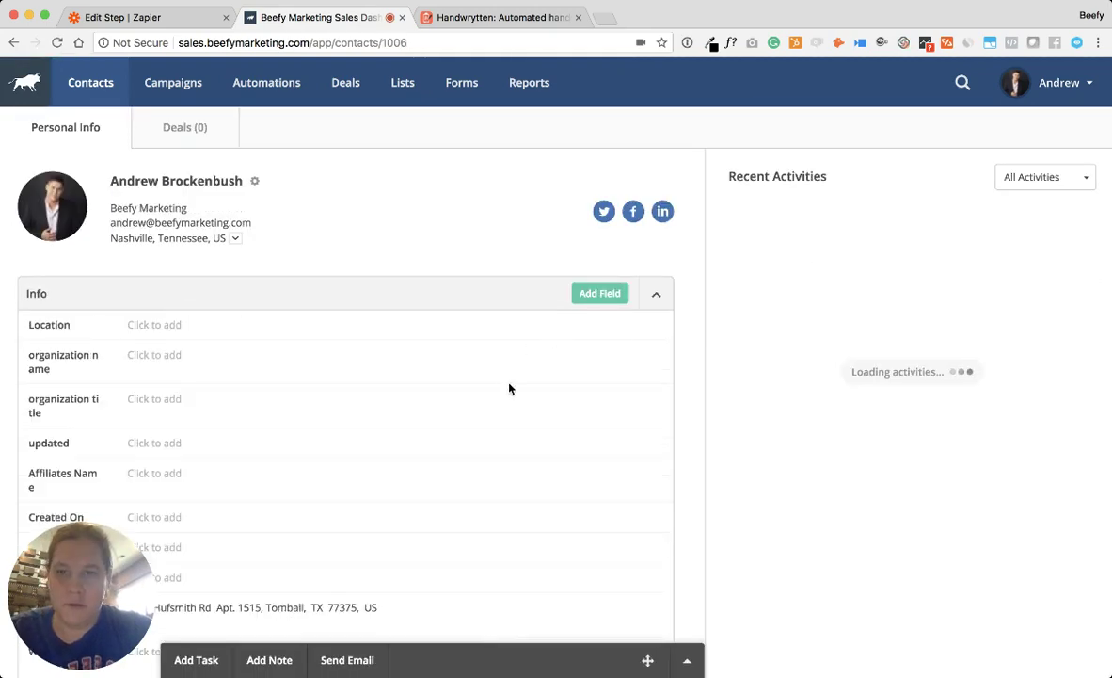
- Tag the contact with test-tag and return to the Zapier trigger test
{"action": "scroll", "coordinate": [511, 384], "scroll_direction": "down", "scroll_amount": 10}
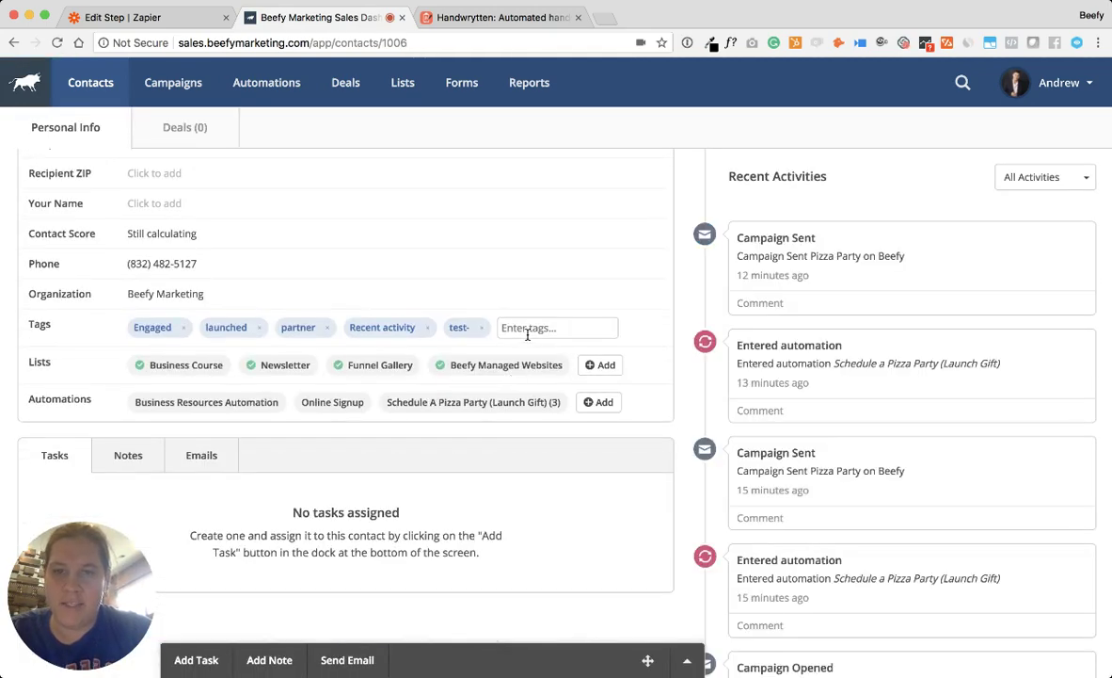
{"action": "left_click", "coordinate": [539, 329]}
{"action": "type", "text": "test"}
{"action": "type", "text": "ing"}
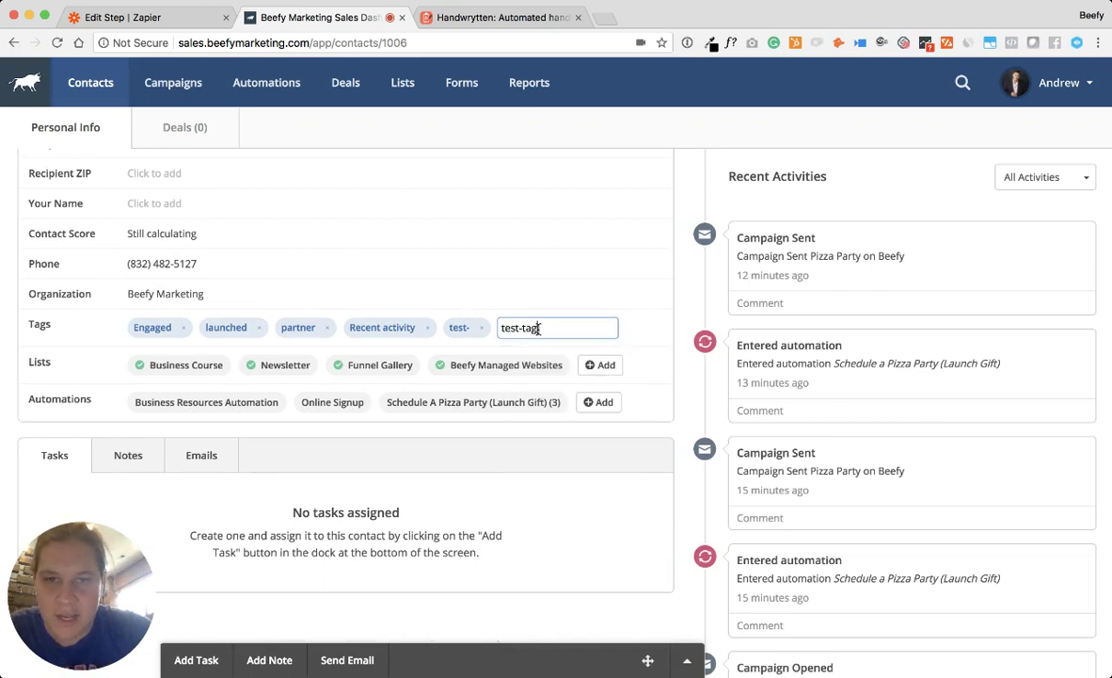
{"action": "key", "text": "BackSpace"}
{"action": "key", "text": "BackSpace"}
{"action": "key", "text": "BackSpace"}
{"action": "key", "text": "BackSpace"}
{"action": "key", "text": "BackSpace"}
{"action": "key", "text": "BackSpace"}
{"action": "key", "text": "BackSpace"}
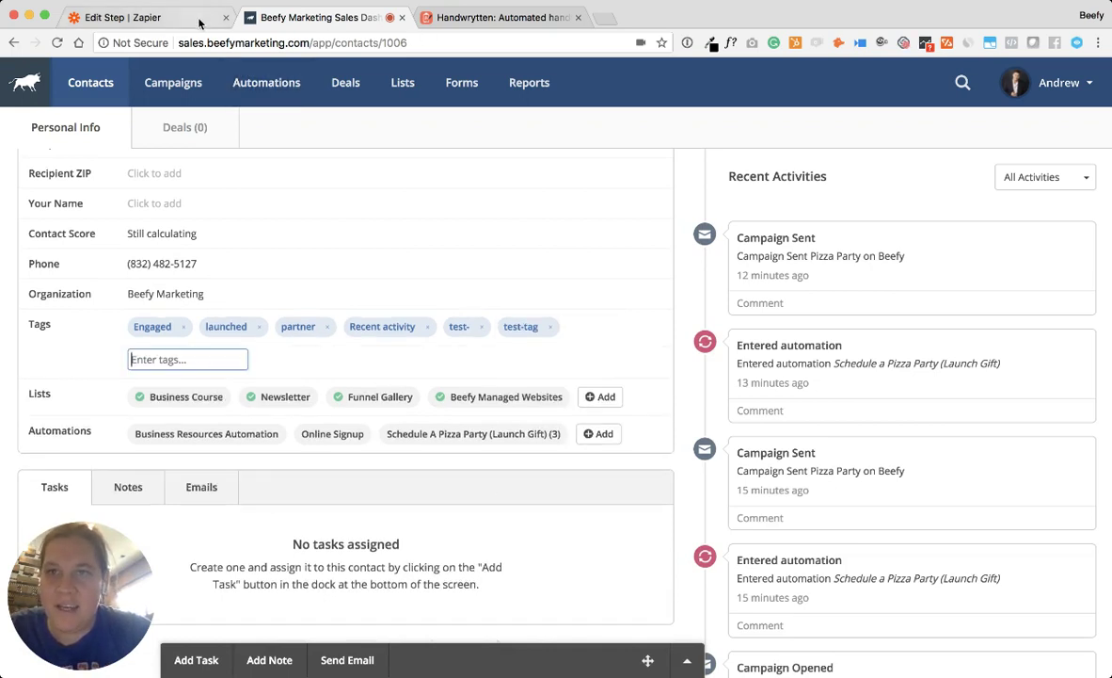
{"action": "left_click", "coordinate": [191, 19]}
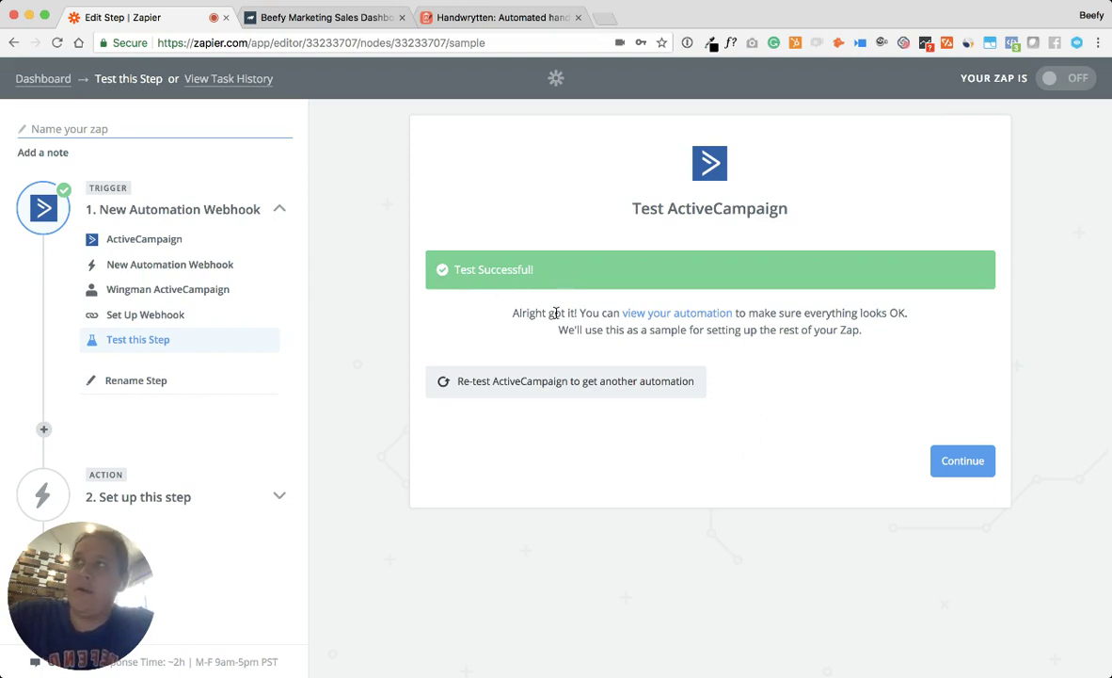
- Confirm the webhook setup and choose Handwrytten's Send Card action with the connected account
{"action": "left_click", "coordinate": [961, 460]}
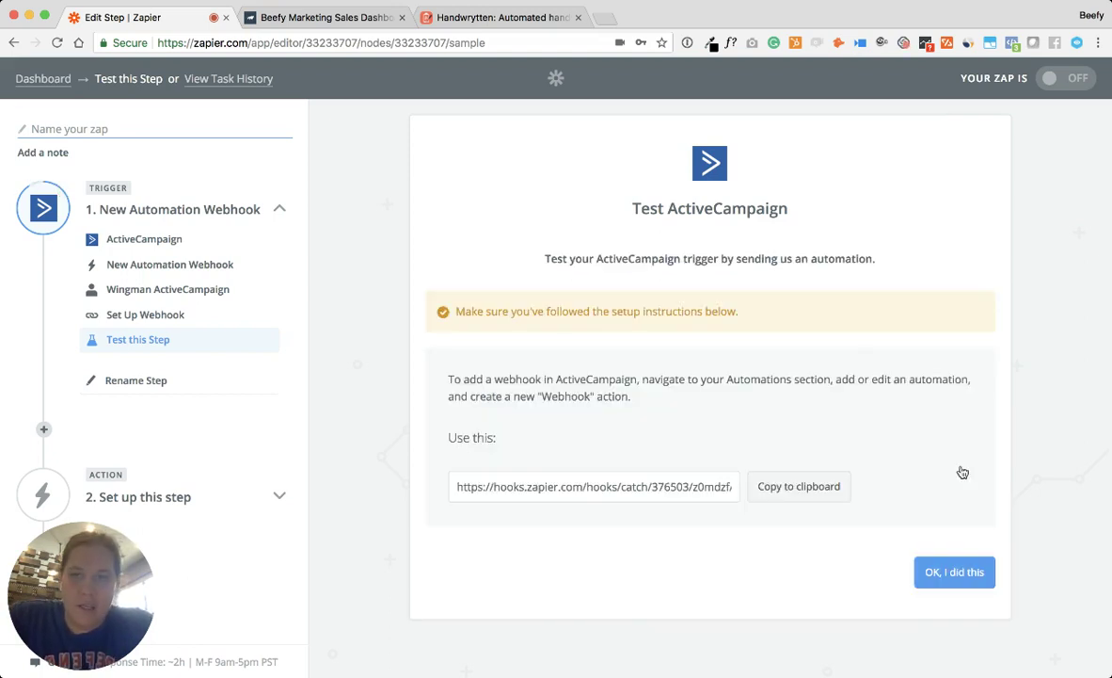
{"action": "left_click", "coordinate": [955, 572]}
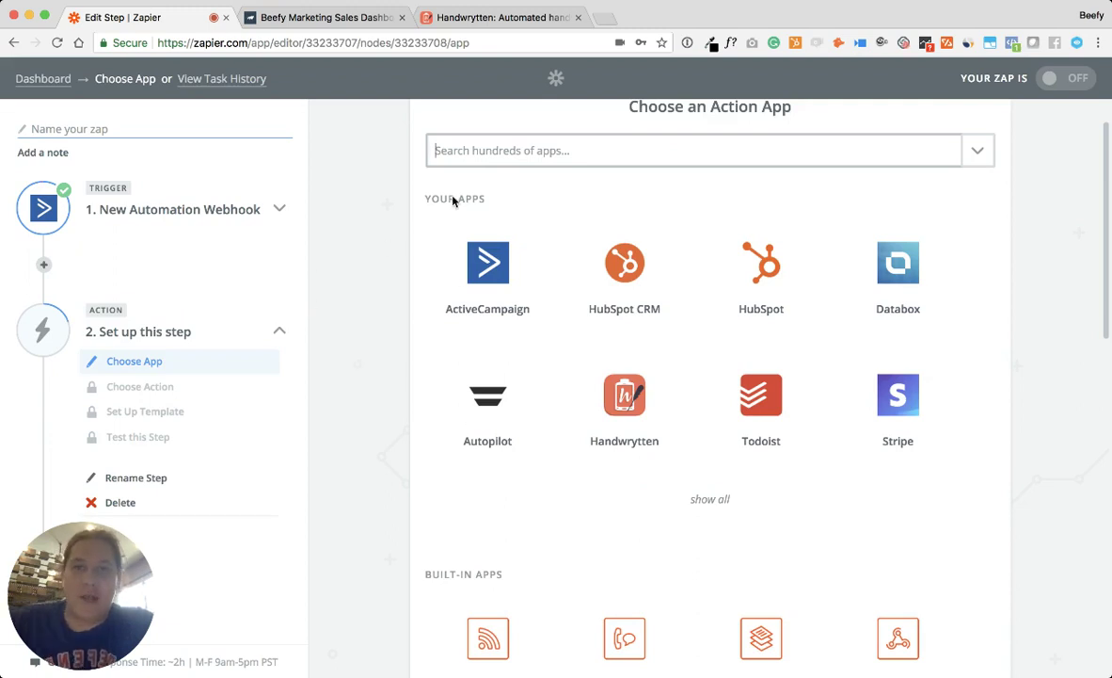
{"action": "left_click", "coordinate": [628, 393]}
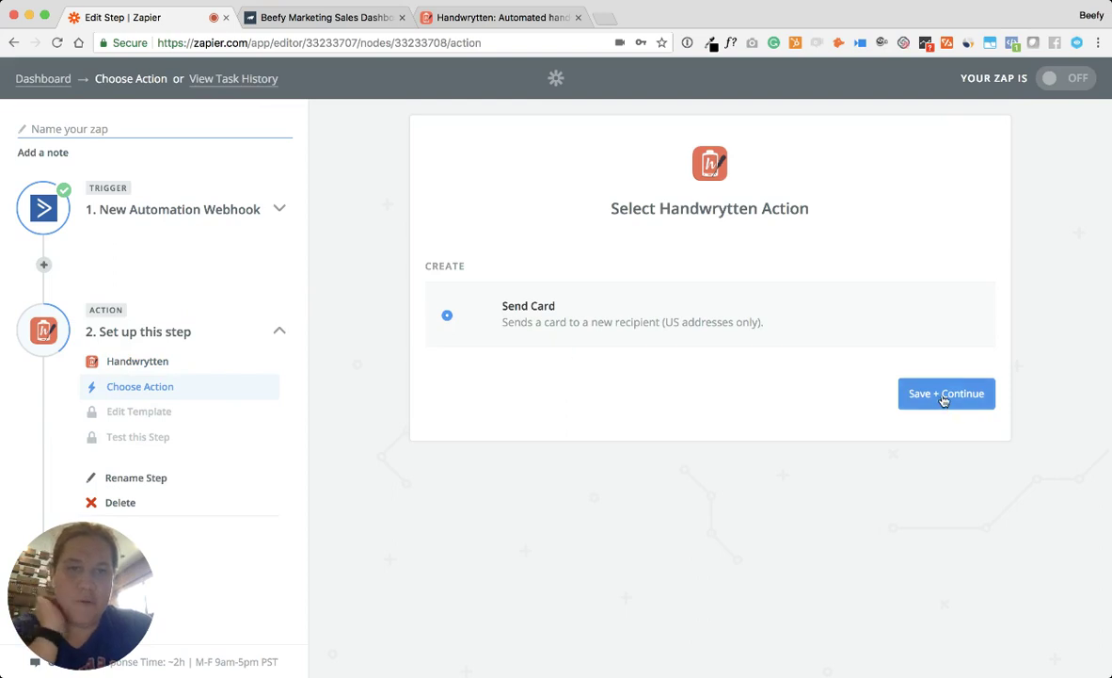
{"action": "left_click", "coordinate": [944, 396]}
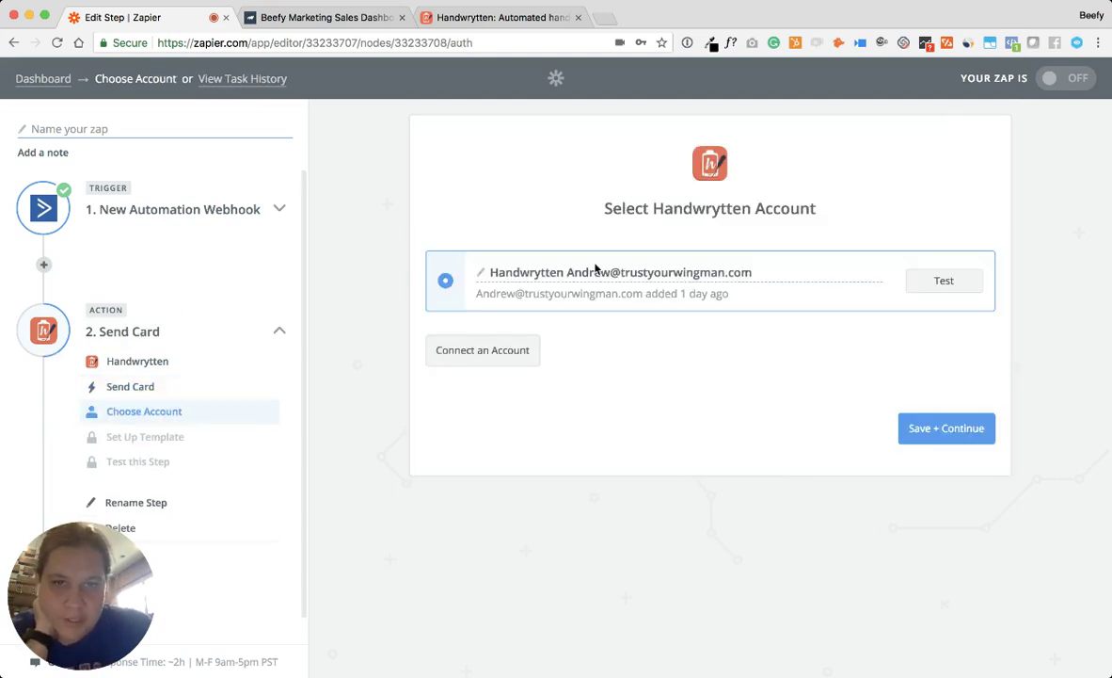
{"action": "left_click", "coordinate": [978, 429]}
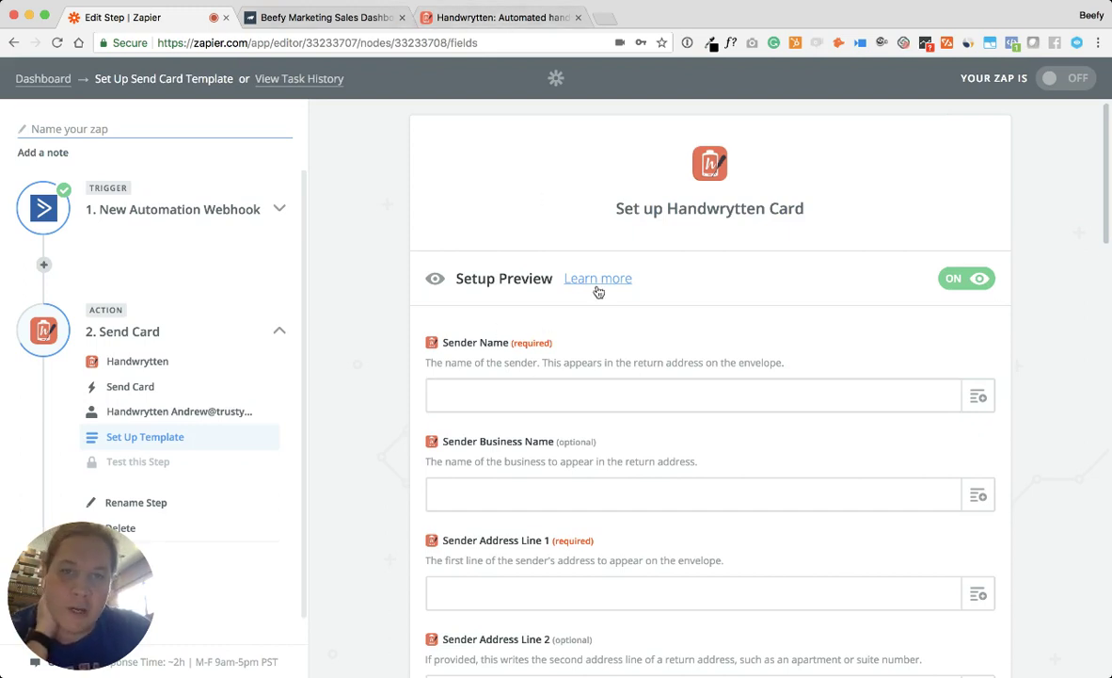
- Enter the sender's name and the business name Beefy Marketing on the card
{"action": "scroll", "coordinate": [598, 292], "scroll_direction": "down", "scroll_amount": 3}
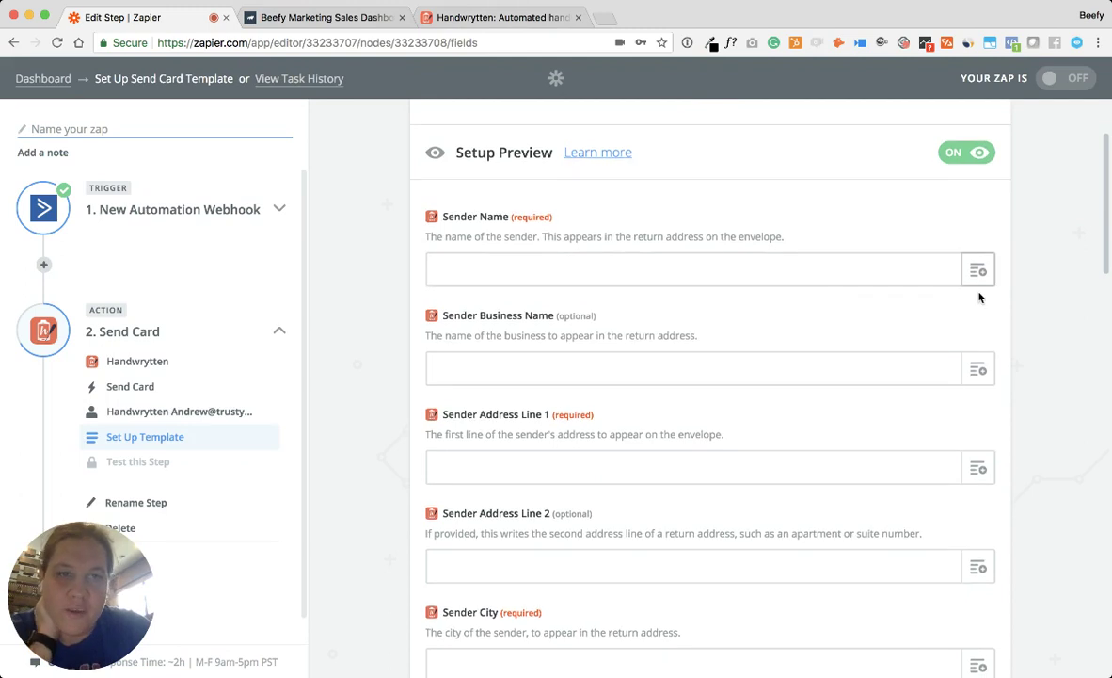
{"action": "left_click", "coordinate": [978, 270]}
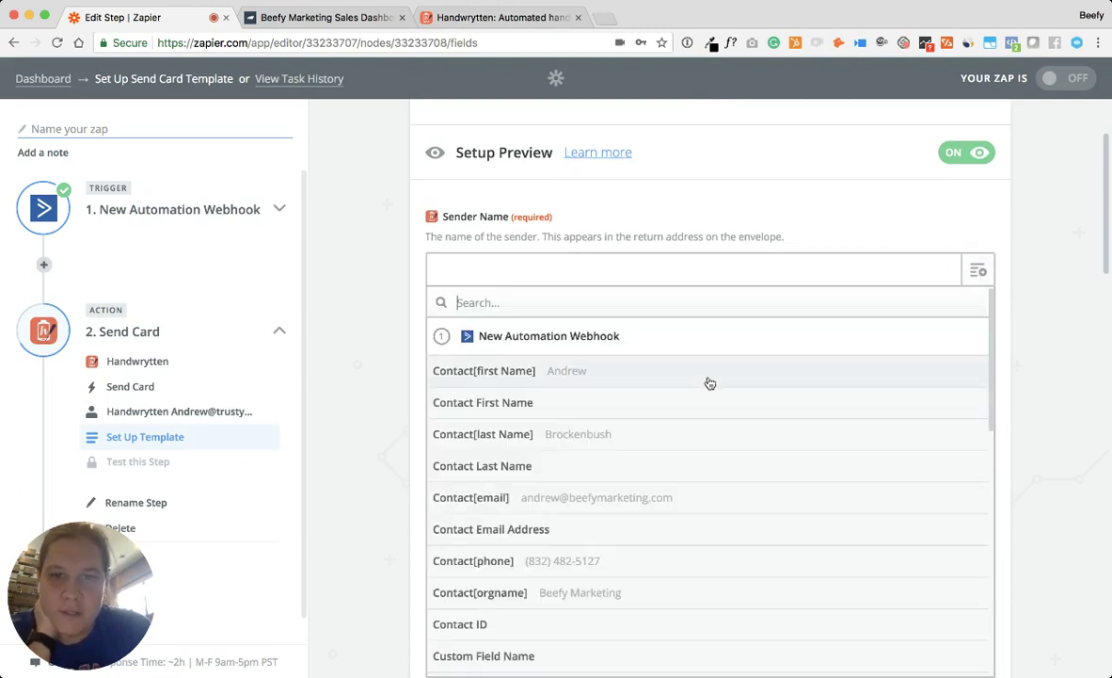
{"action": "left_click", "coordinate": [649, 272]}
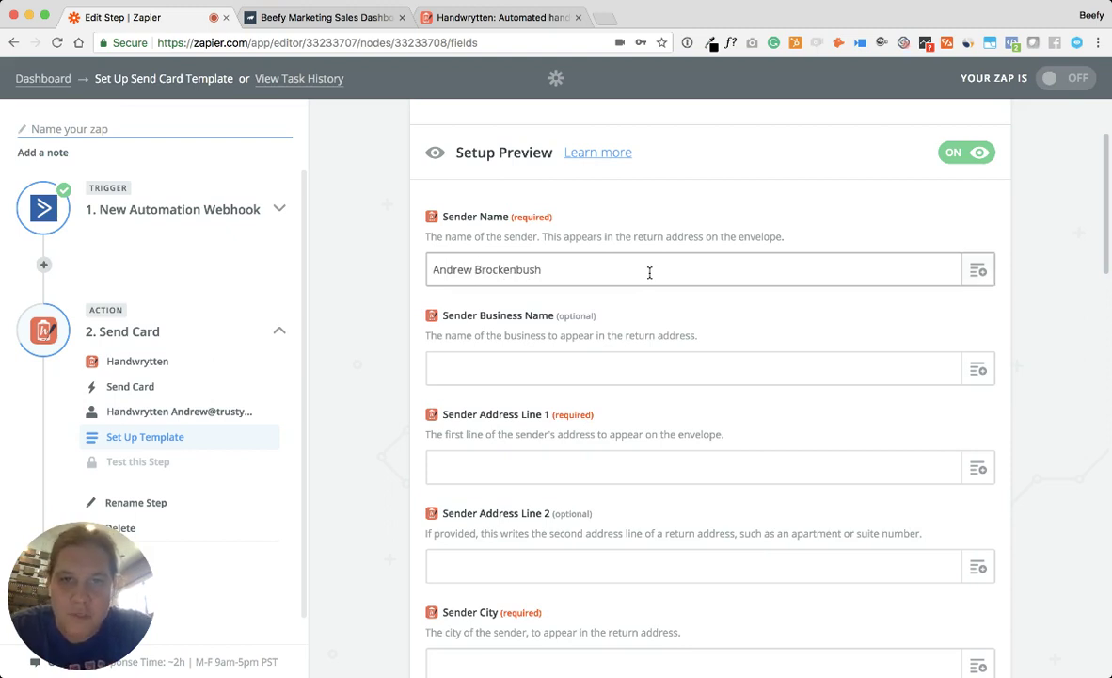
{"action": "left_click", "coordinate": [584, 366]}
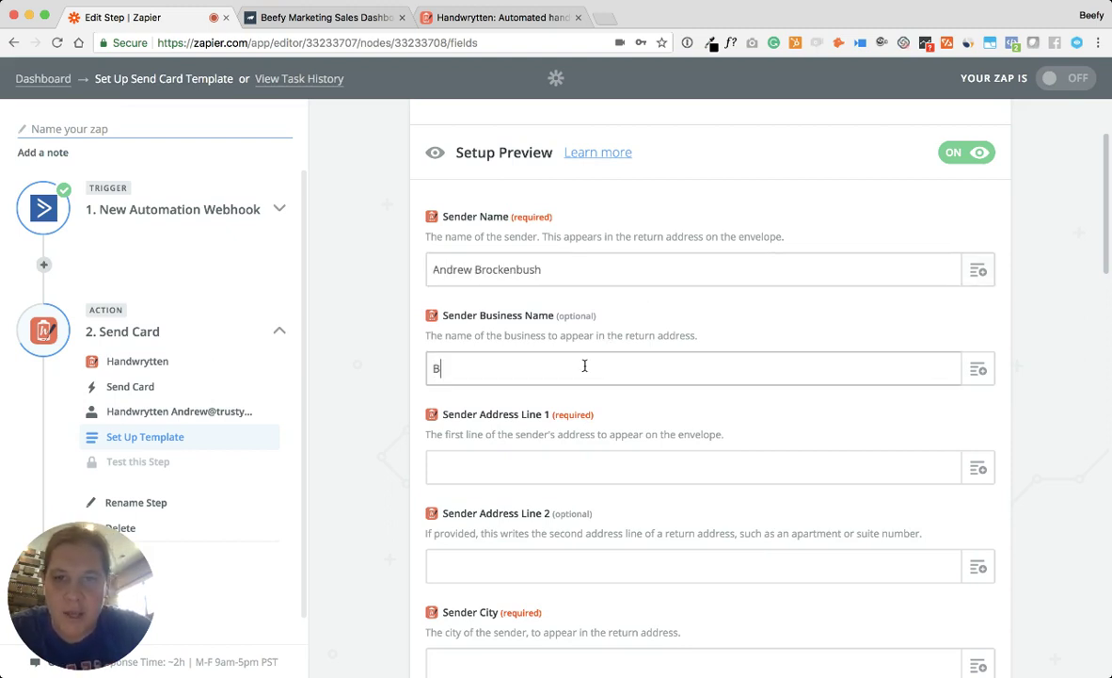
{"action": "type", "text": "Beefy Mark"}
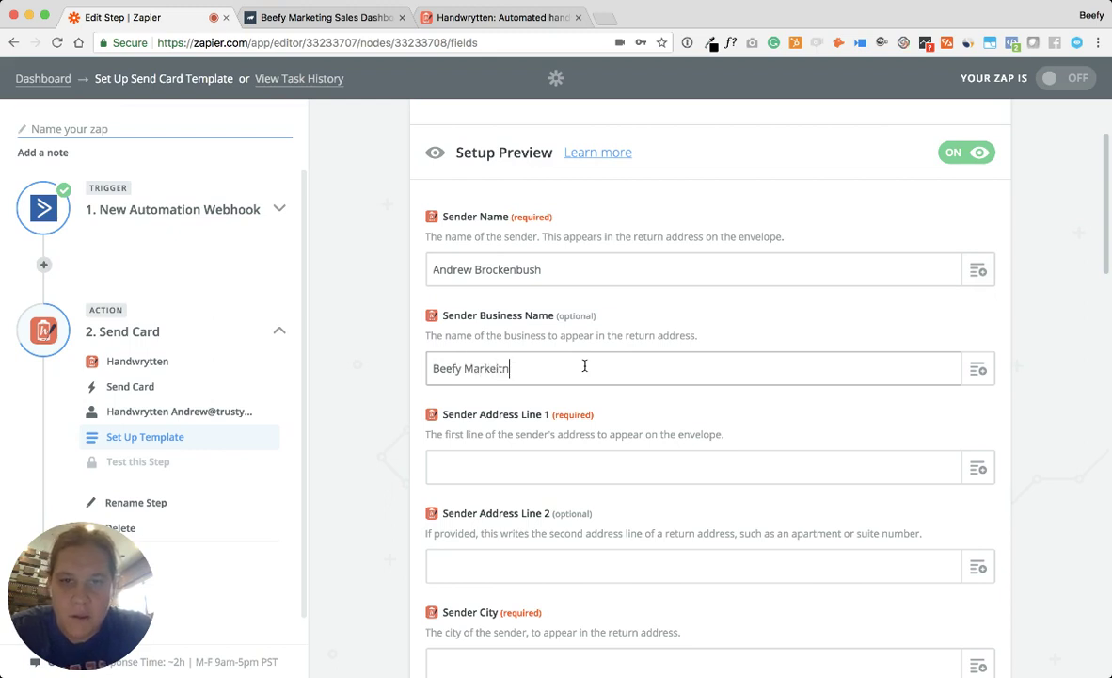
{"action": "type", "text": "eting"}
- Fill in the sender's street address, city, state and ZIP code
{"action": "left_click", "coordinate": [680, 470]}
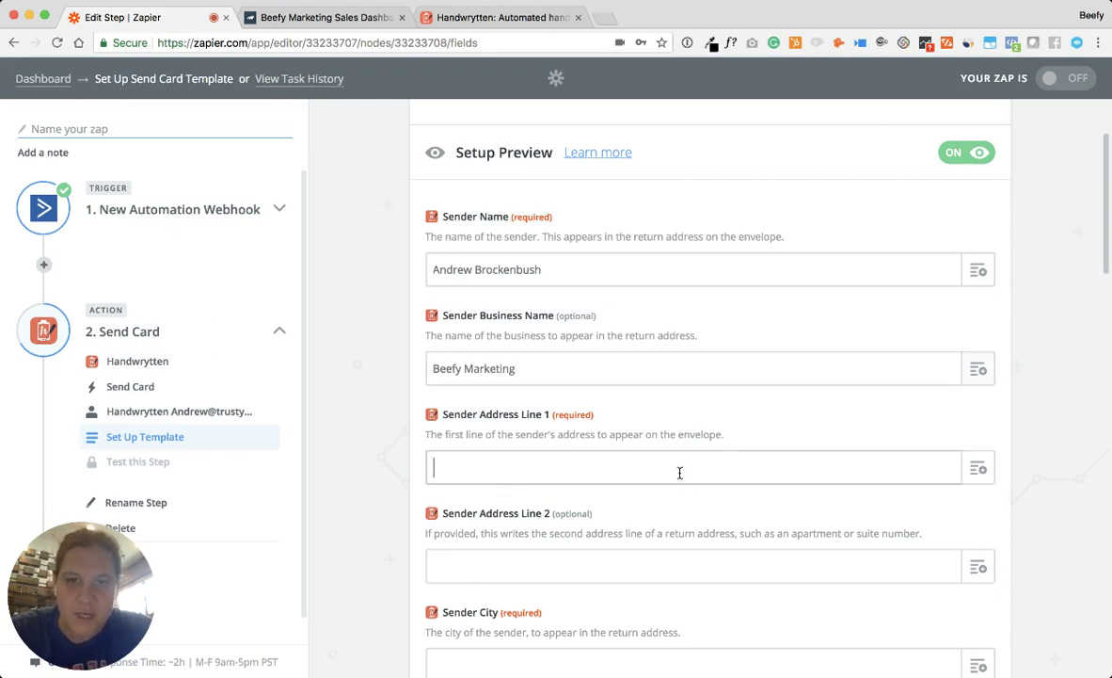
{"action": "scroll", "coordinate": [752, 456], "scroll_direction": "down", "scroll_amount": 1}
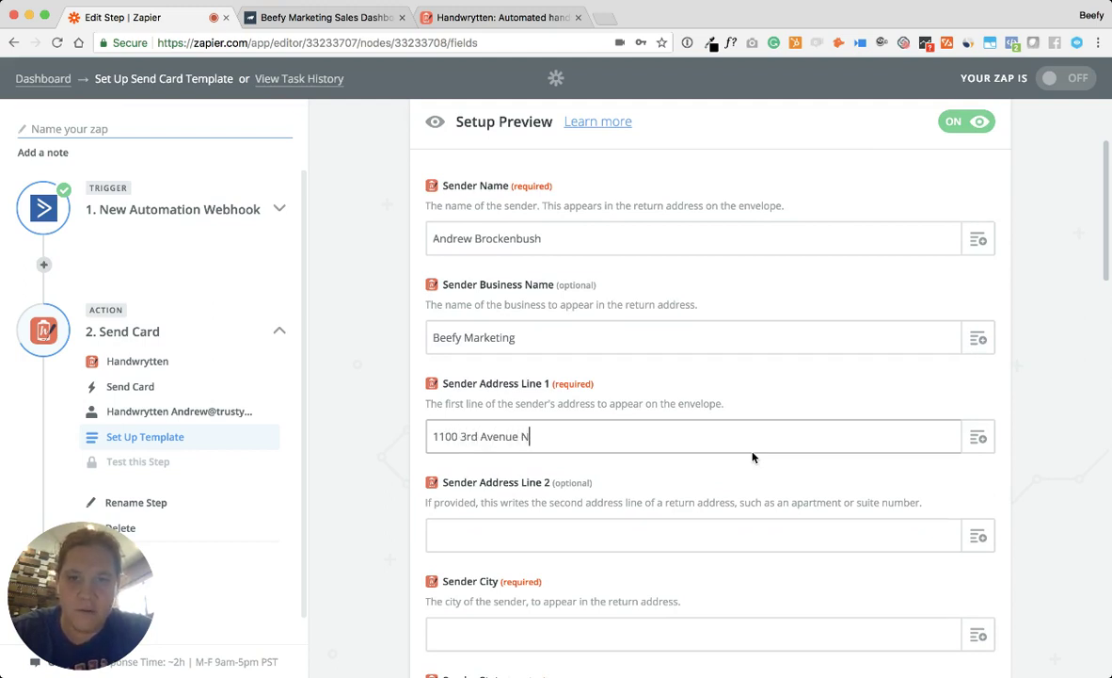
{"action": "key", "text": "Tab"}
{"action": "scroll", "coordinate": [716, 508], "scroll_direction": "down", "scroll_amount": 5}
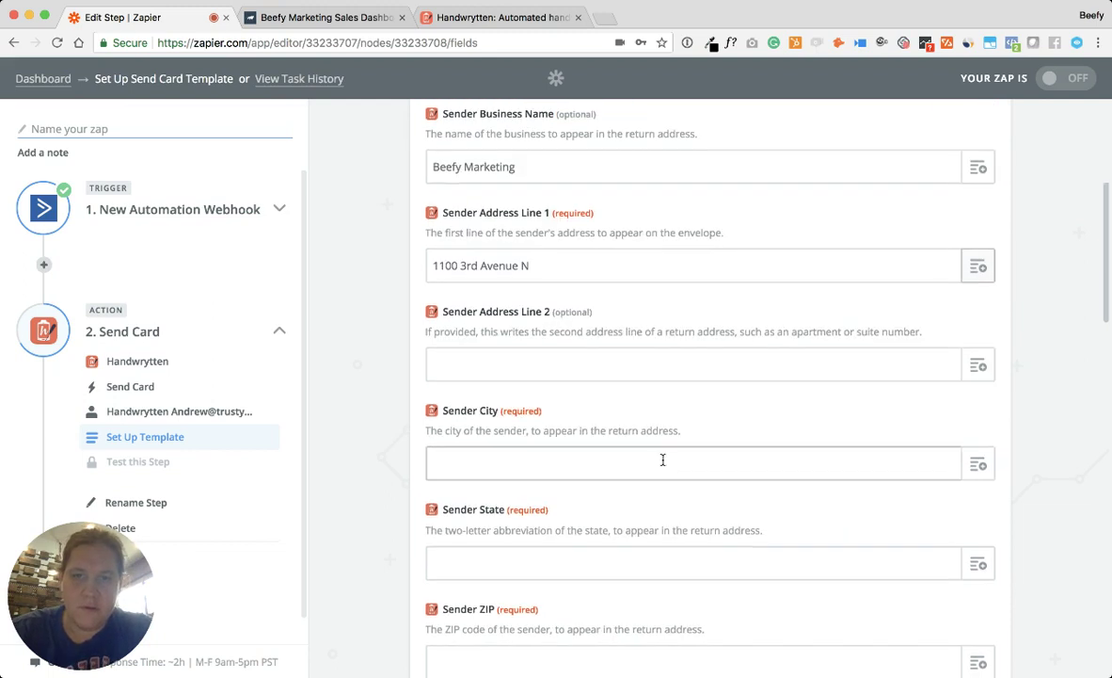
{"action": "left_click", "coordinate": [663, 461]}
{"action": "type", "text": "Nashville"}
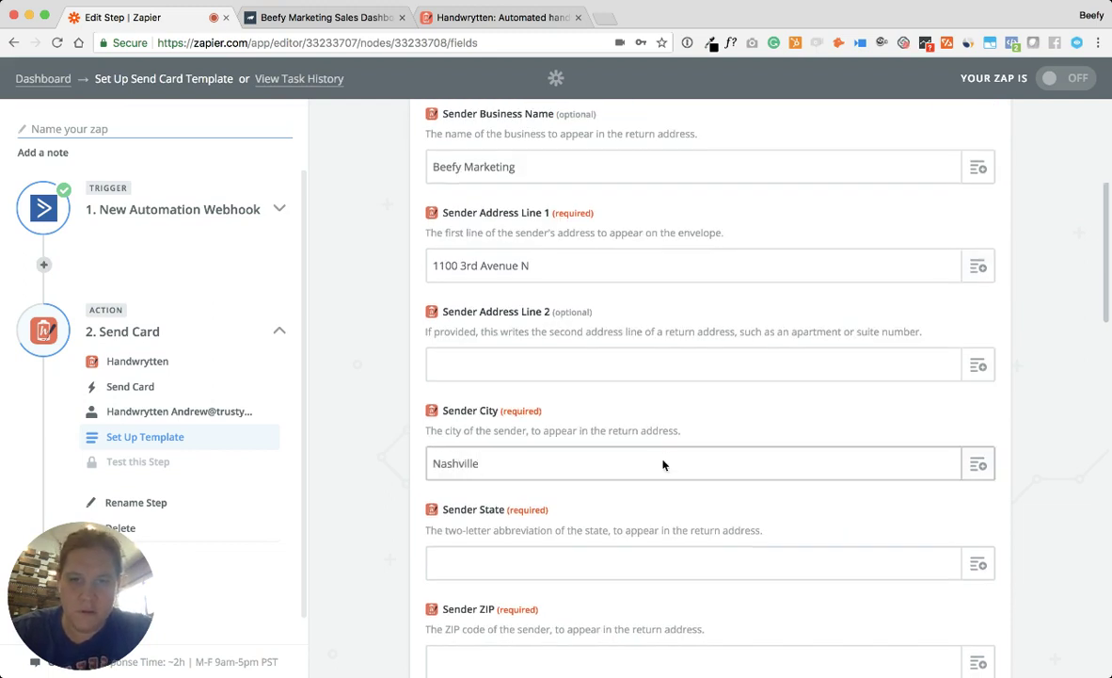
{"action": "left_click", "coordinate": [604, 555]}
{"action": "type", "text": "TN"}
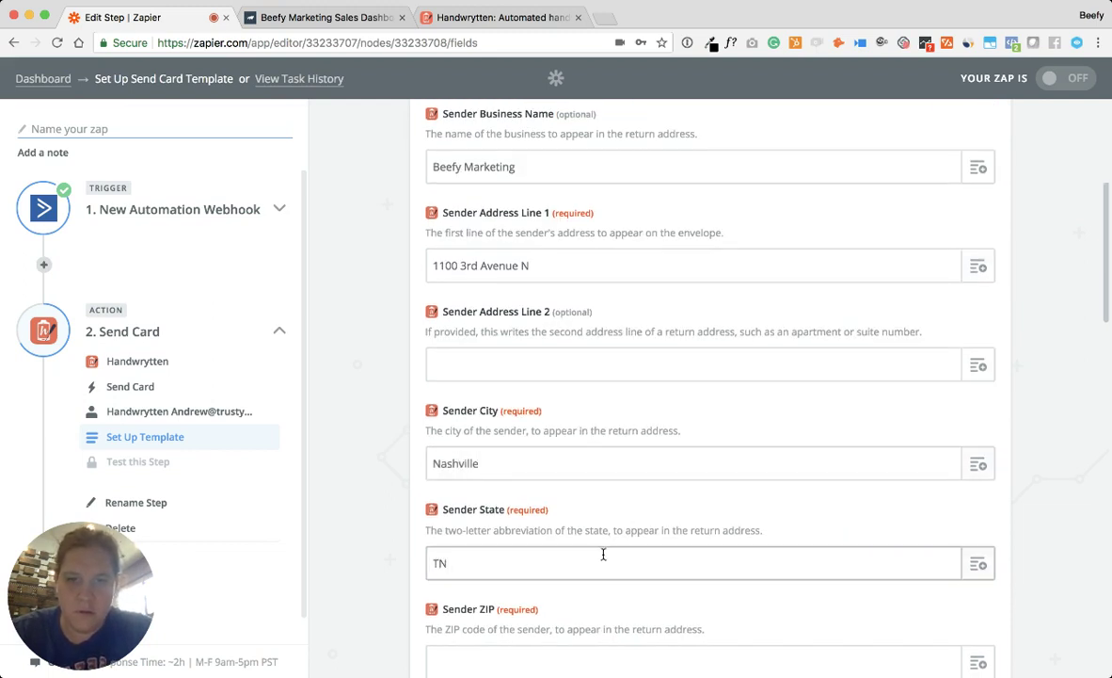
{"action": "scroll", "coordinate": [603, 553], "scroll_direction": "down", "scroll_amount": 5}
{"action": "left_click", "coordinate": [573, 456]}
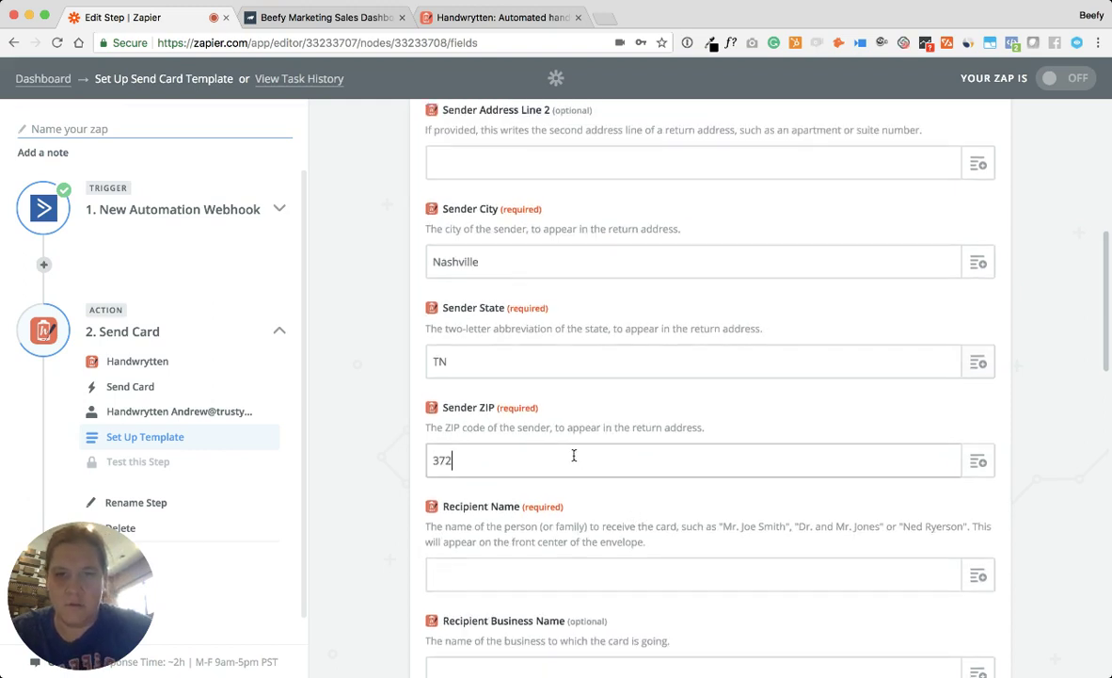
{"action": "type", "text": "37208"}
{"action": "scroll", "coordinate": [573, 455], "scroll_direction": "down", "scroll_amount": 3}
{"action": "left_click", "coordinate": [574, 428]}
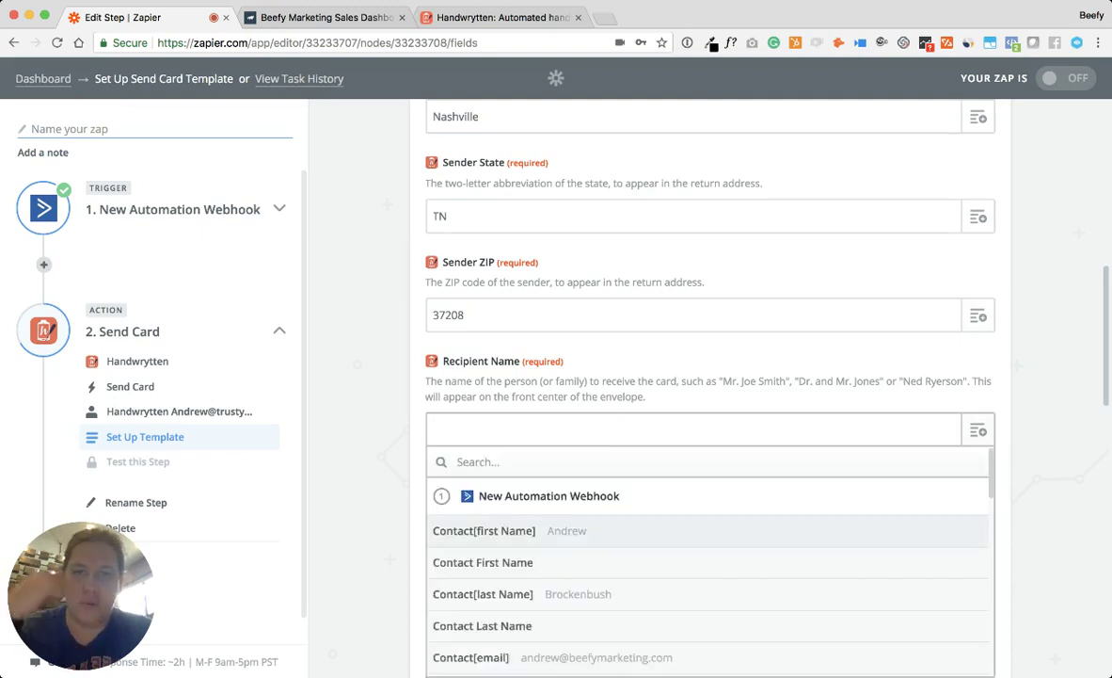
- Map Recipient Name to the step 1 contact's first and last name
{"action": "key", "text": "Return"}
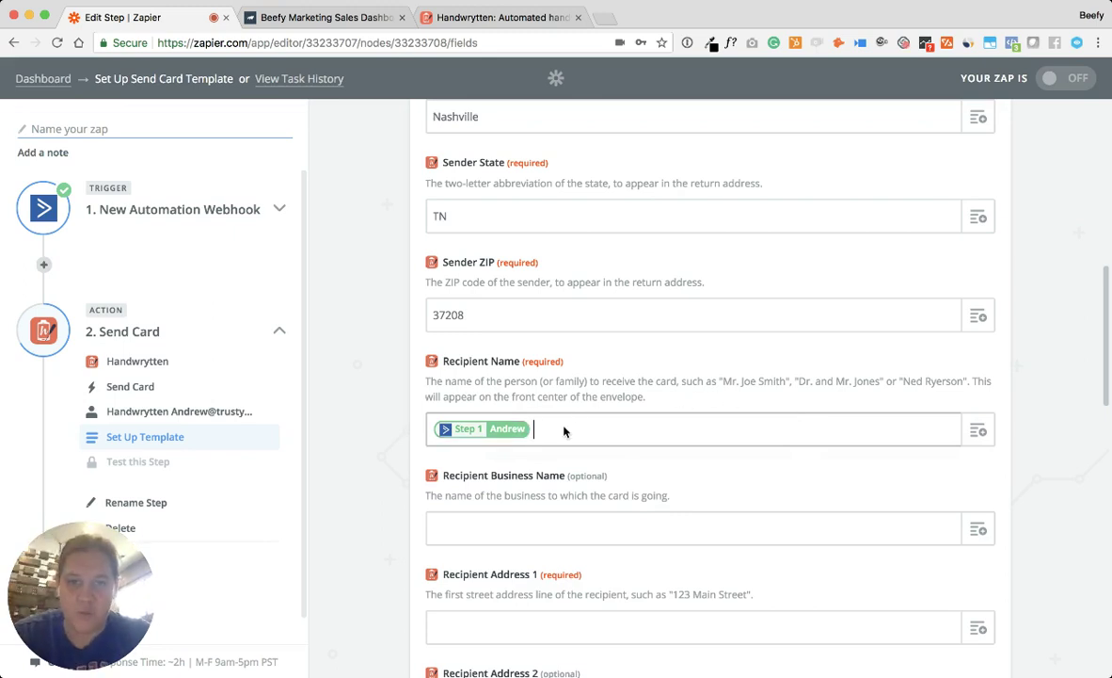
{"action": "left_click", "coordinate": [979, 430]}
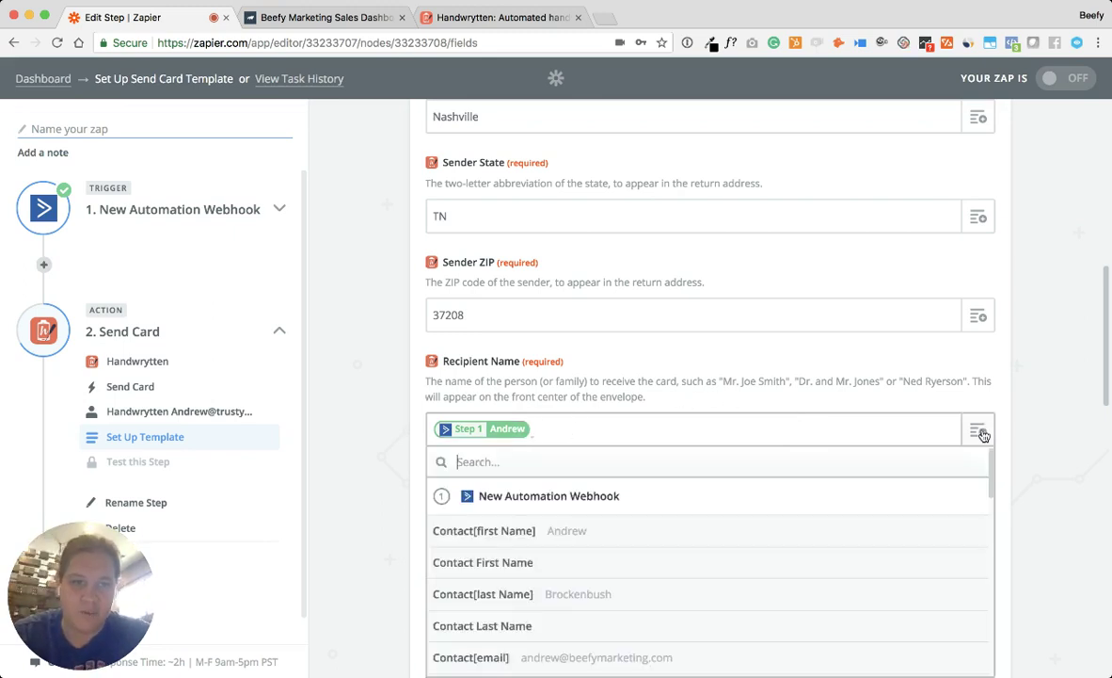
{"action": "left_click", "coordinate": [801, 592]}
- Browse step 1 data for Recipient Address 1, leaving it empty
{"action": "scroll", "coordinate": [804, 443], "scroll_direction": "down", "scroll_amount": 3}
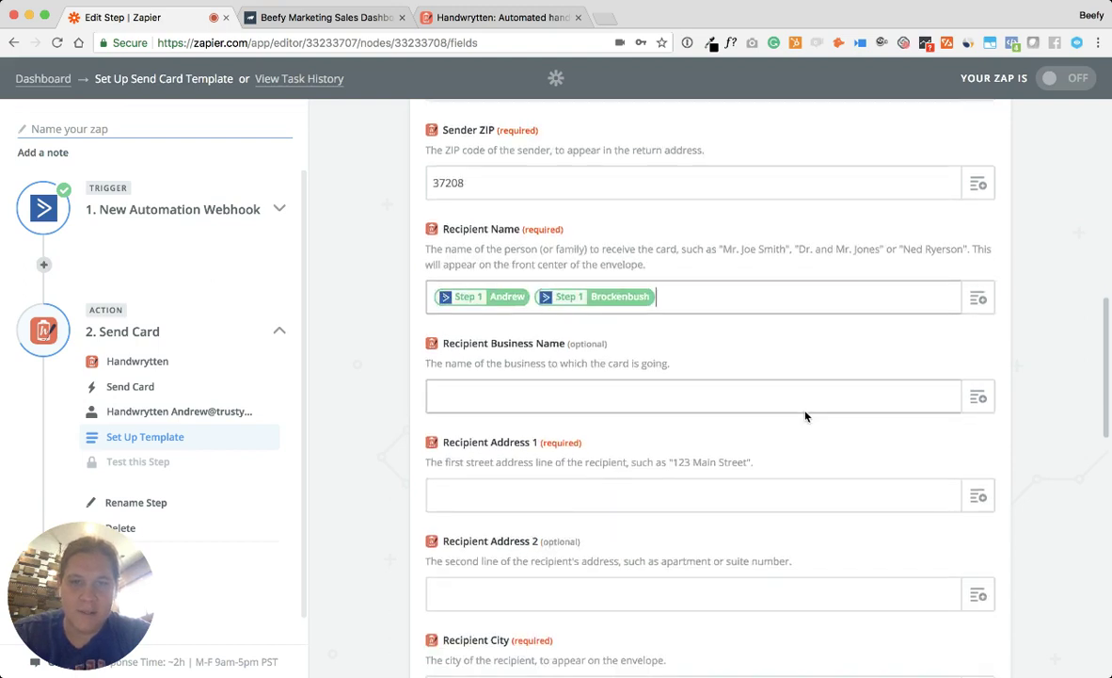
{"action": "left_click", "coordinate": [809, 401]}
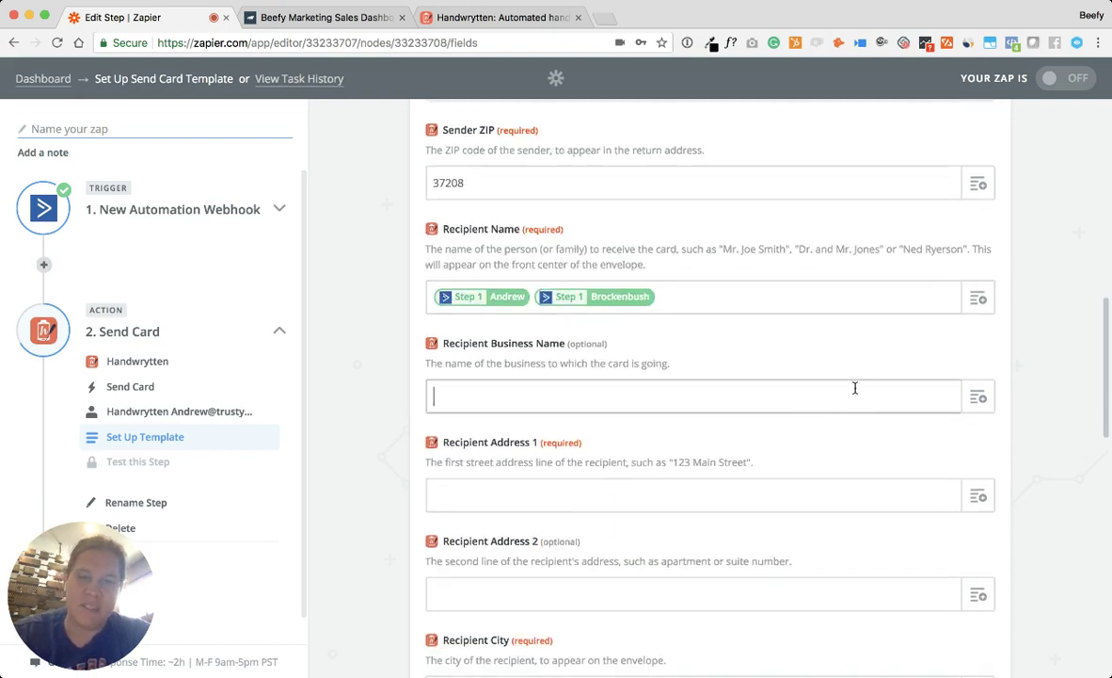
{"action": "scroll", "coordinate": [855, 388], "scroll_direction": "down", "scroll_amount": 2}
{"action": "left_click", "coordinate": [851, 407]}
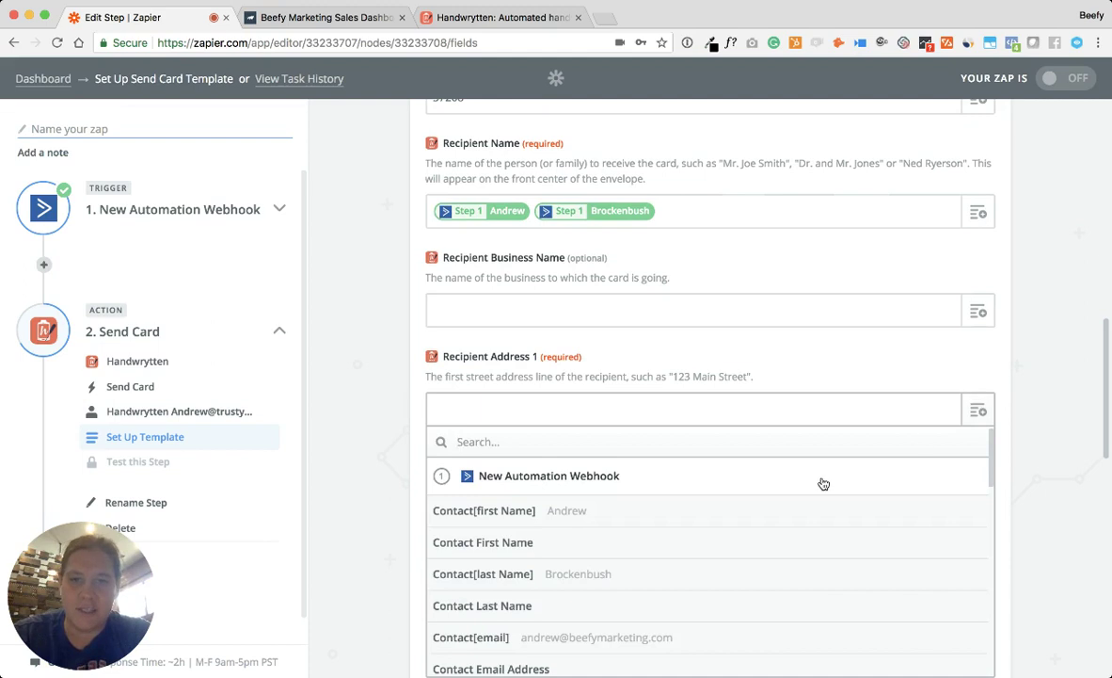
{"action": "scroll", "coordinate": [823, 483], "scroll_direction": "down", "scroll_amount": 10}
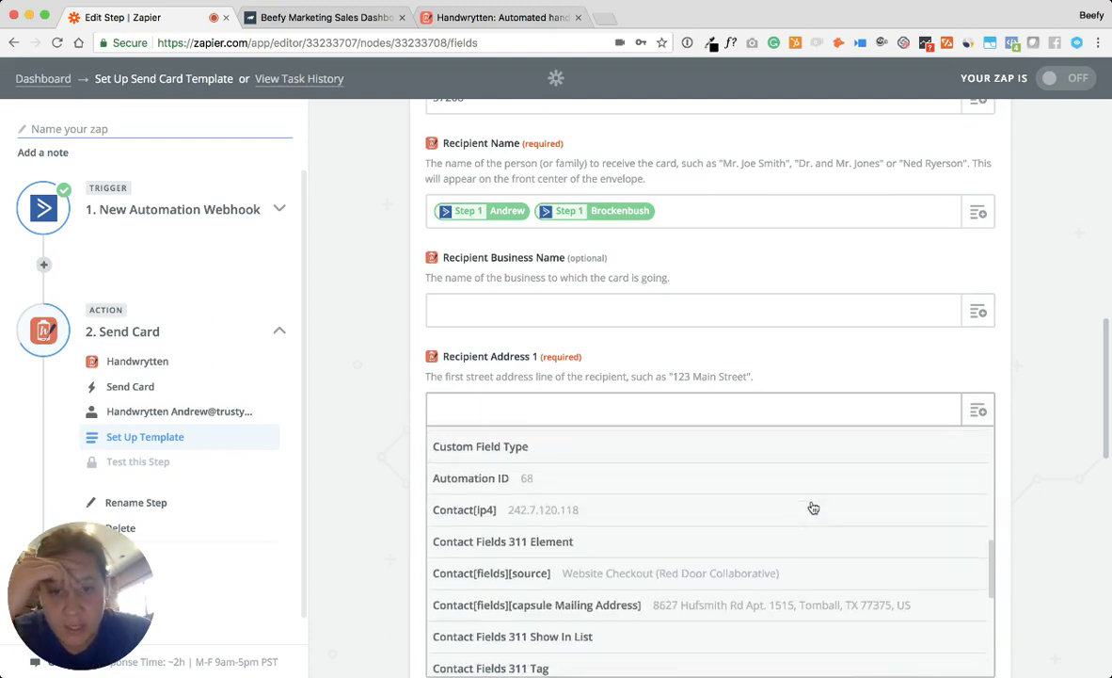
{"action": "scroll", "coordinate": [813, 509], "scroll_direction": "down", "scroll_amount": 5}
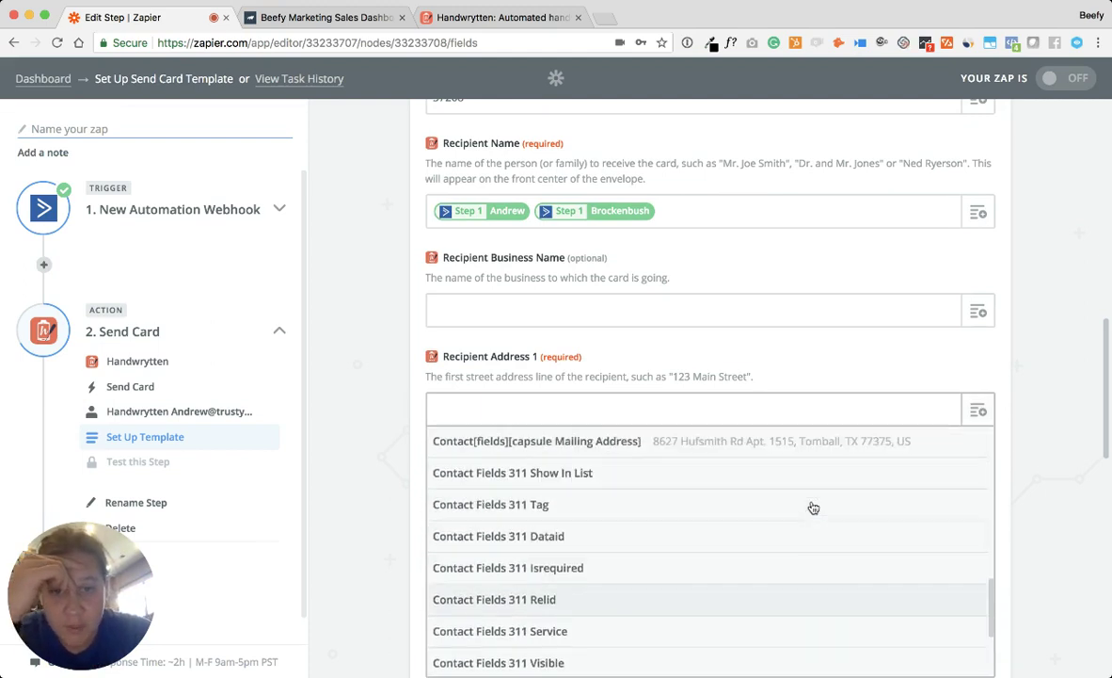
{"action": "scroll", "coordinate": [753, 468], "scroll_direction": "up", "scroll_amount": 1}
{"action": "scroll", "coordinate": [781, 480], "scroll_direction": "down", "scroll_amount": 3}
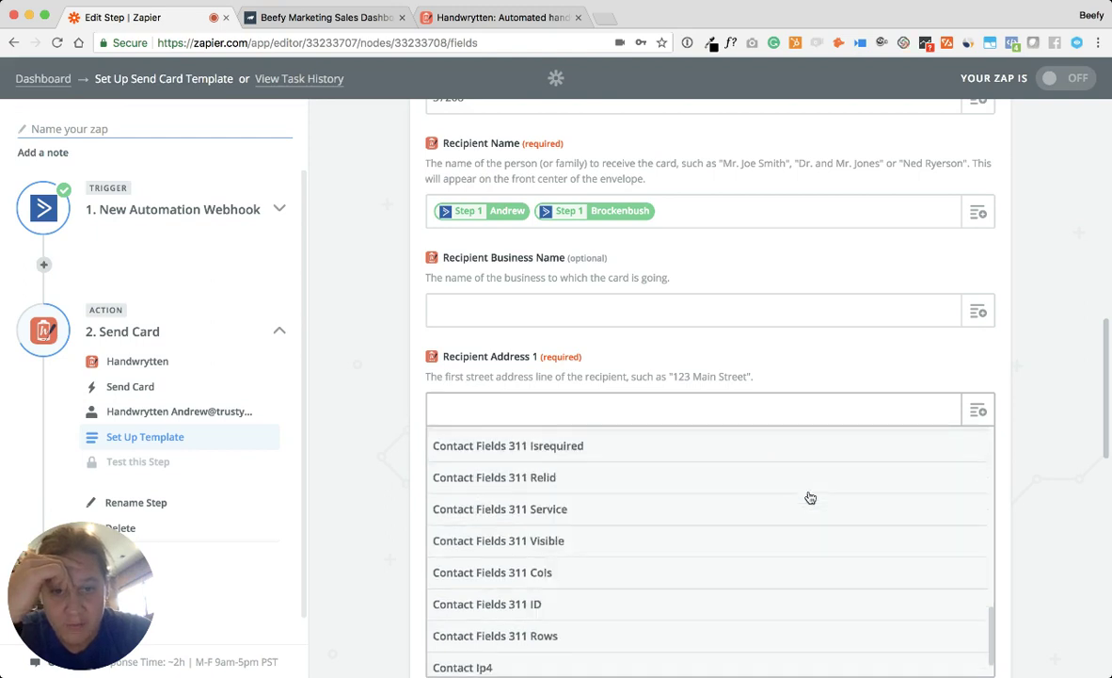
{"action": "scroll", "coordinate": [810, 497], "scroll_direction": "down", "scroll_amount": 1}
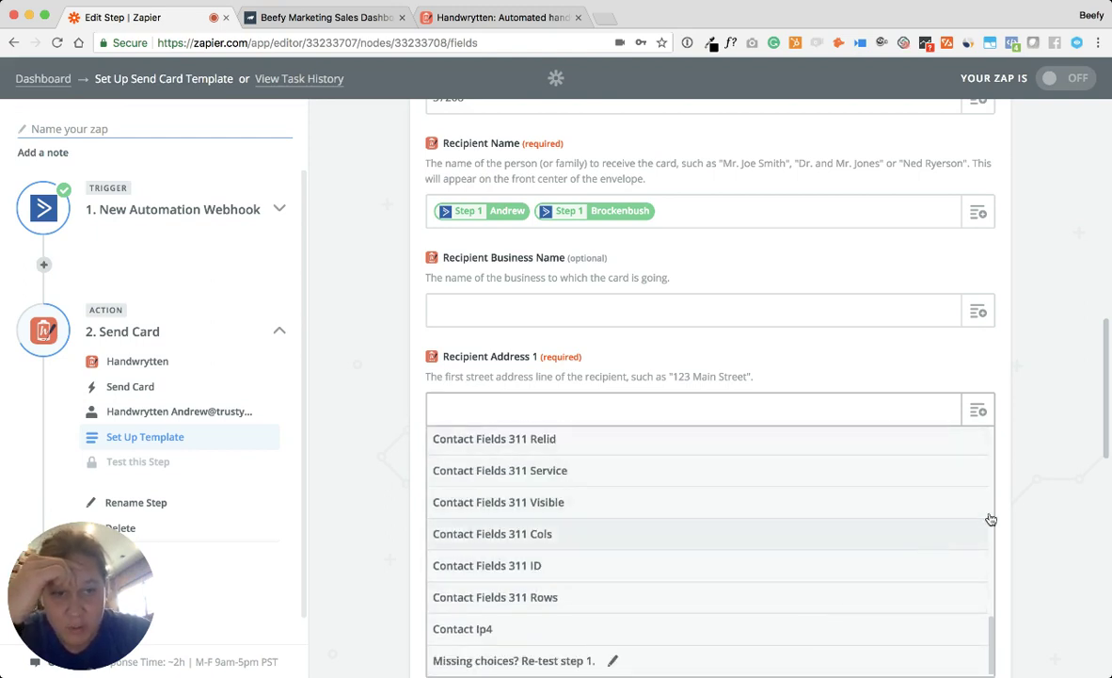
{"action": "left_click", "coordinate": [892, 368]}
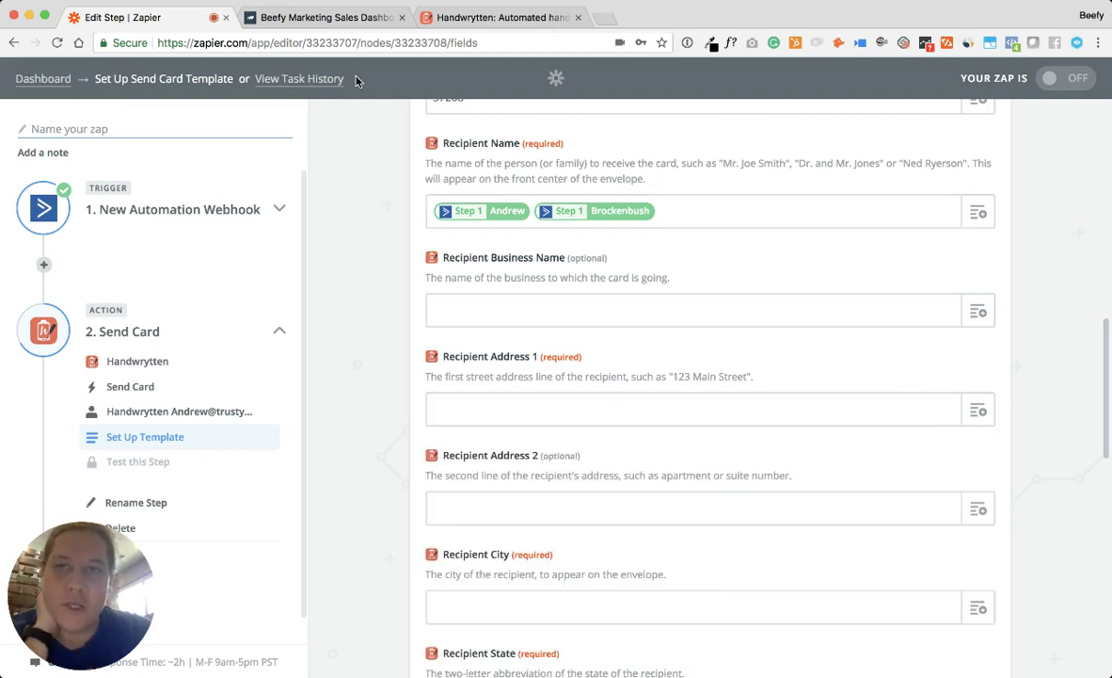
{"action": "left_click", "coordinate": [310, 18]}
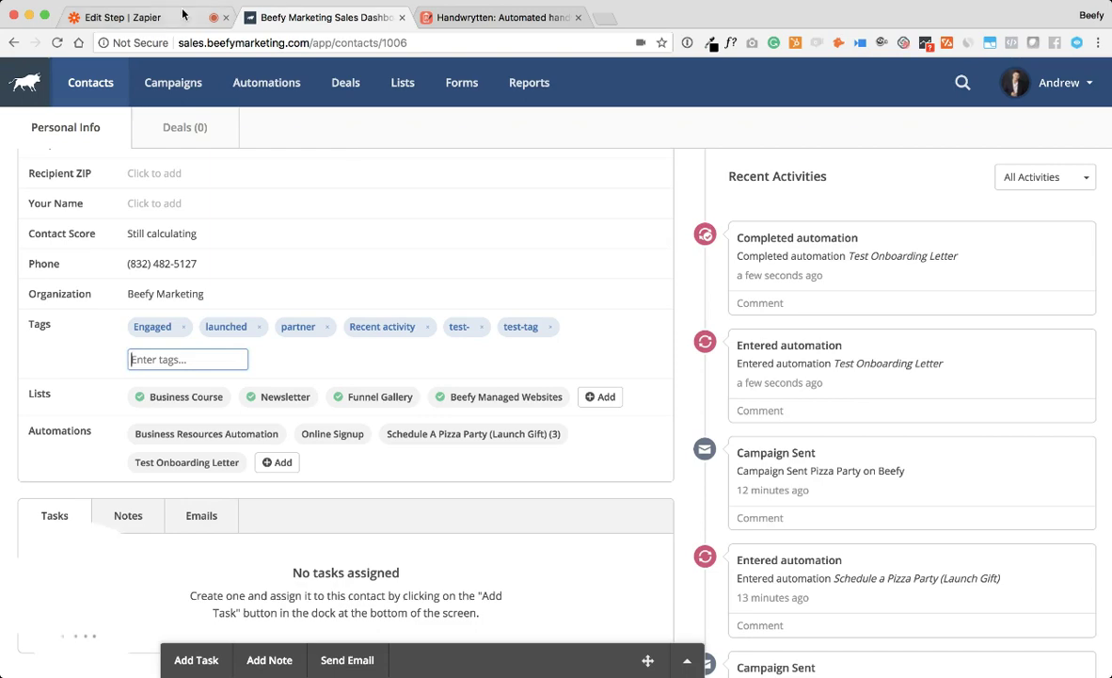
- Review the recipient address fields and browse card designs such as Kraft Thank You
{"action": "left_click", "coordinate": [132, 17]}
{"action": "scroll", "coordinate": [556, 421], "scroll_direction": "down", "scroll_amount": 2}
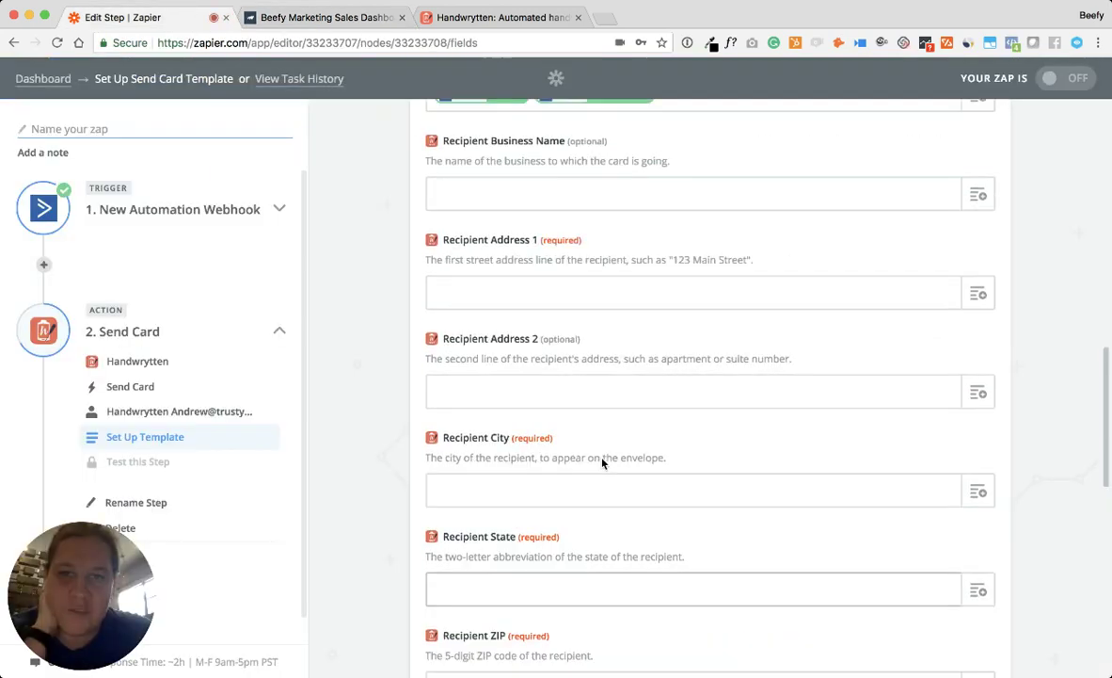
{"action": "left_click", "coordinate": [538, 398]}
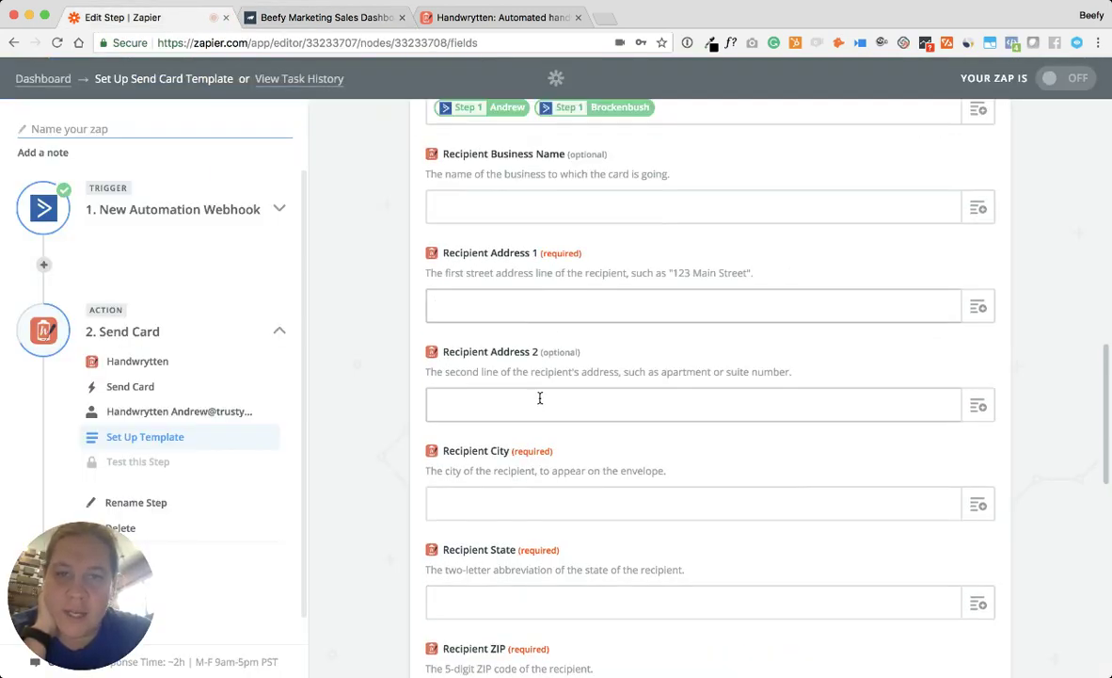
{"action": "left_click", "coordinate": [549, 495]}
{"action": "left_click", "coordinate": [556, 590]}
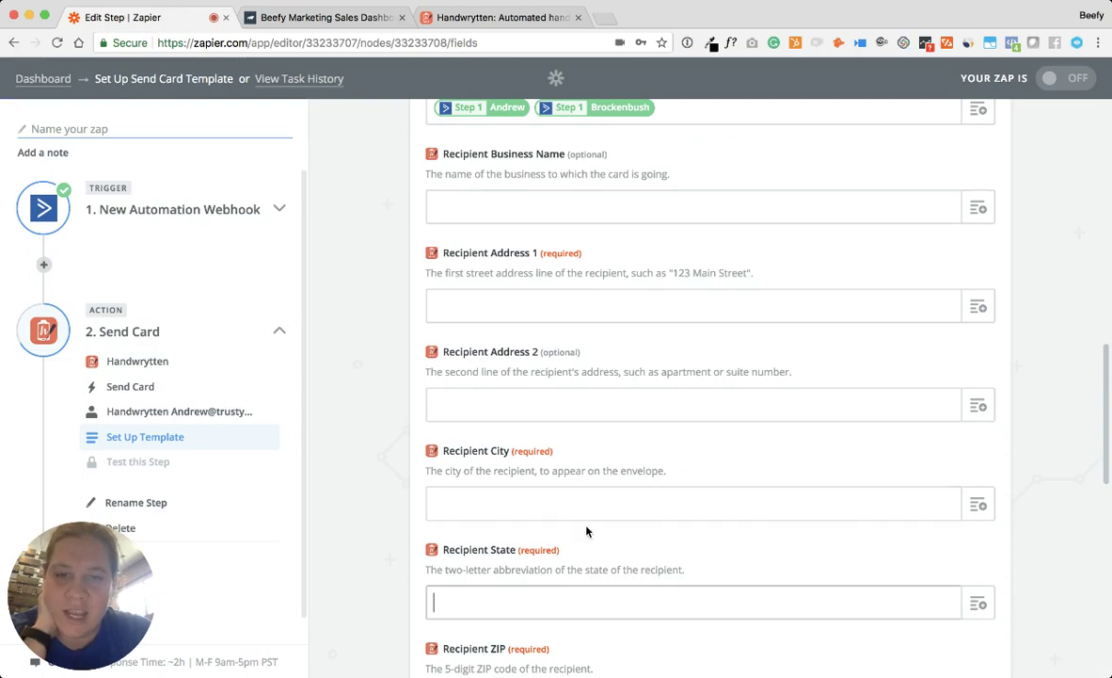
{"action": "scroll", "coordinate": [584, 527], "scroll_direction": "down", "scroll_amount": 4}
{"action": "left_click", "coordinate": [565, 482]}
{"action": "left_click", "coordinate": [565, 577]}
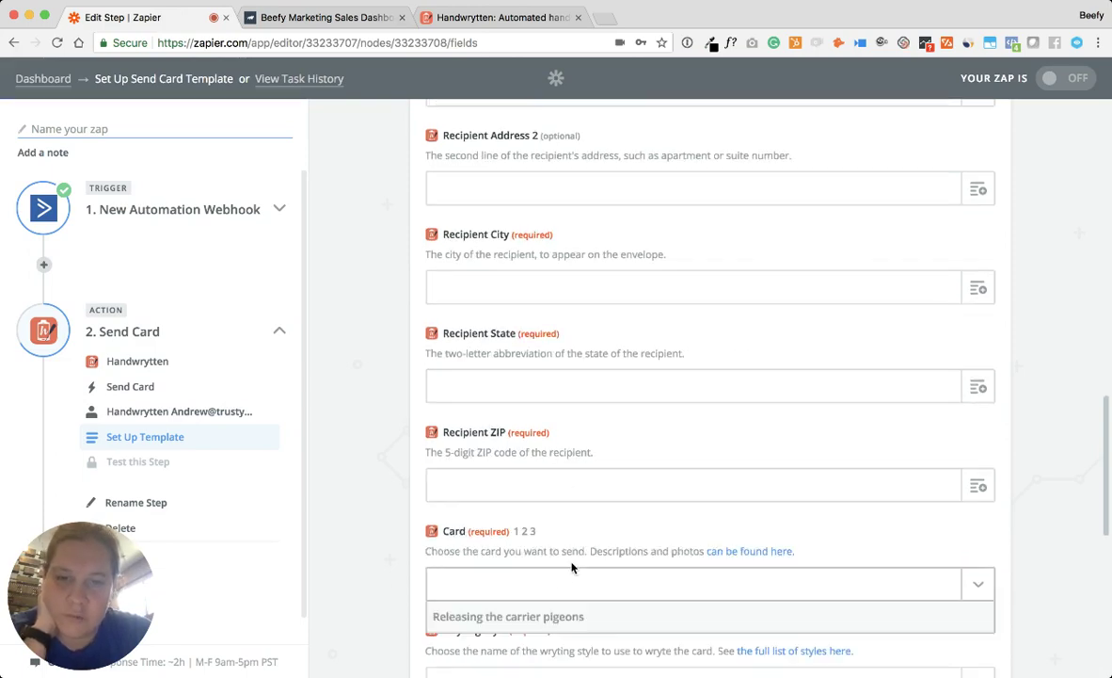
{"action": "scroll", "coordinate": [616, 513], "scroll_direction": "up", "scroll_amount": 10}
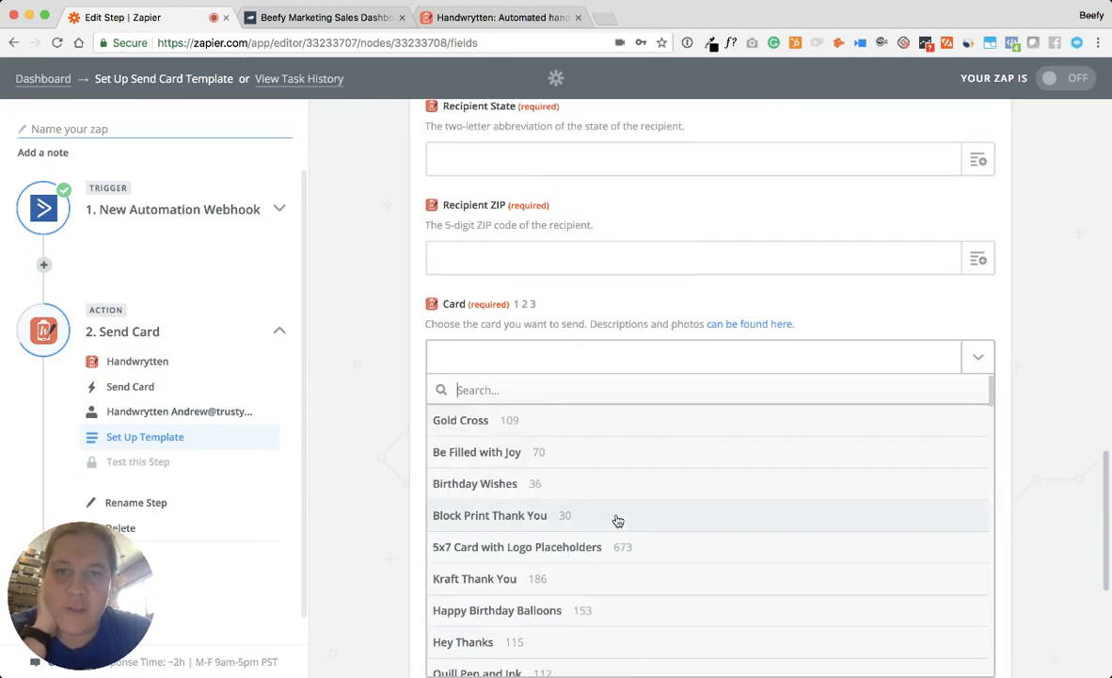
{"action": "left_click", "coordinate": [397, 300]}
- Expand the webhook trigger and view its Test Successful results
{"action": "scroll", "coordinate": [510, 280], "scroll_direction": "up", "scroll_amount": 2}
{"action": "scroll", "coordinate": [510, 280], "scroll_direction": "up", "scroll_amount": 12}
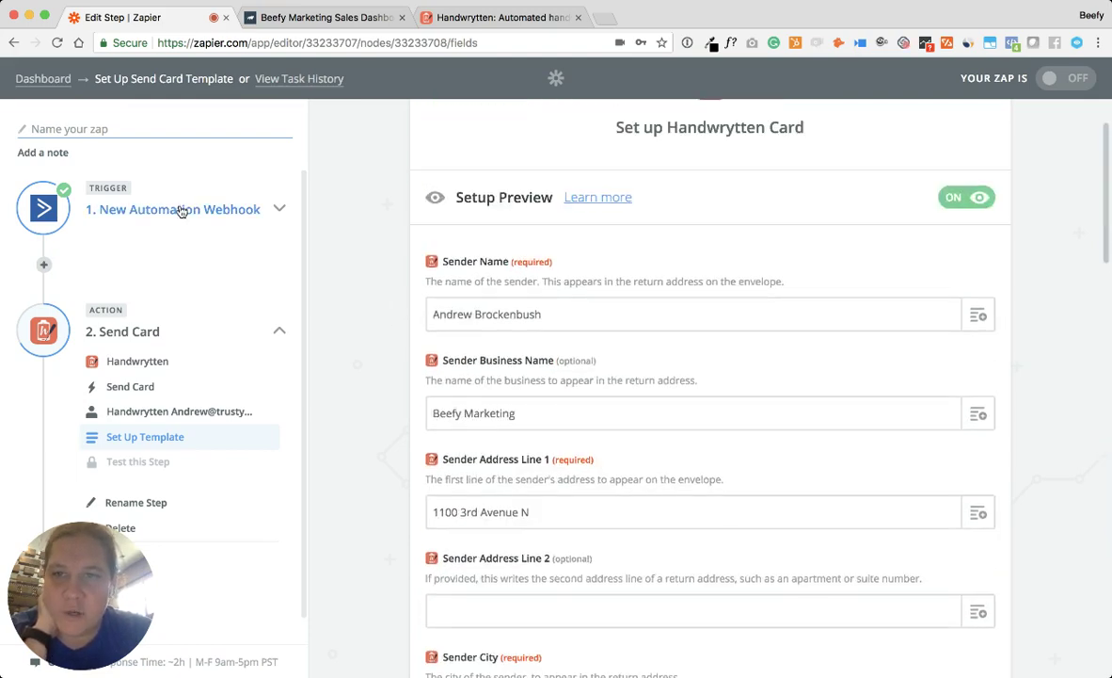
{"action": "left_click", "coordinate": [183, 213]}
{"action": "left_click", "coordinate": [150, 344]}
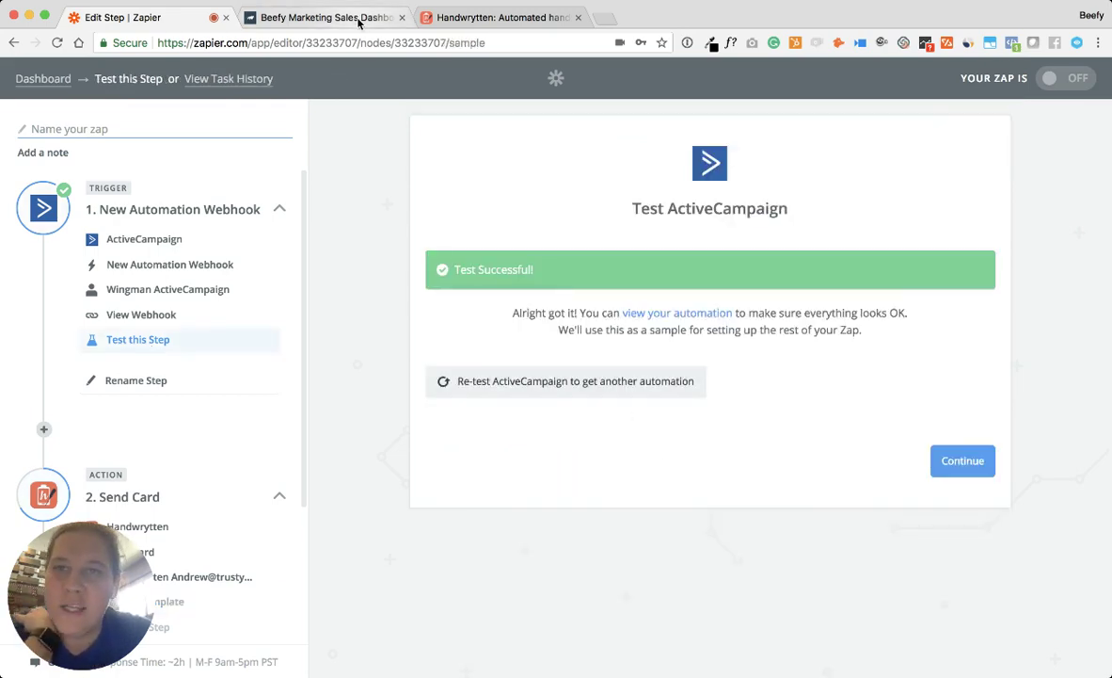
- Search Contacts for the second contact and open their record
{"action": "left_click", "coordinate": [324, 16]}
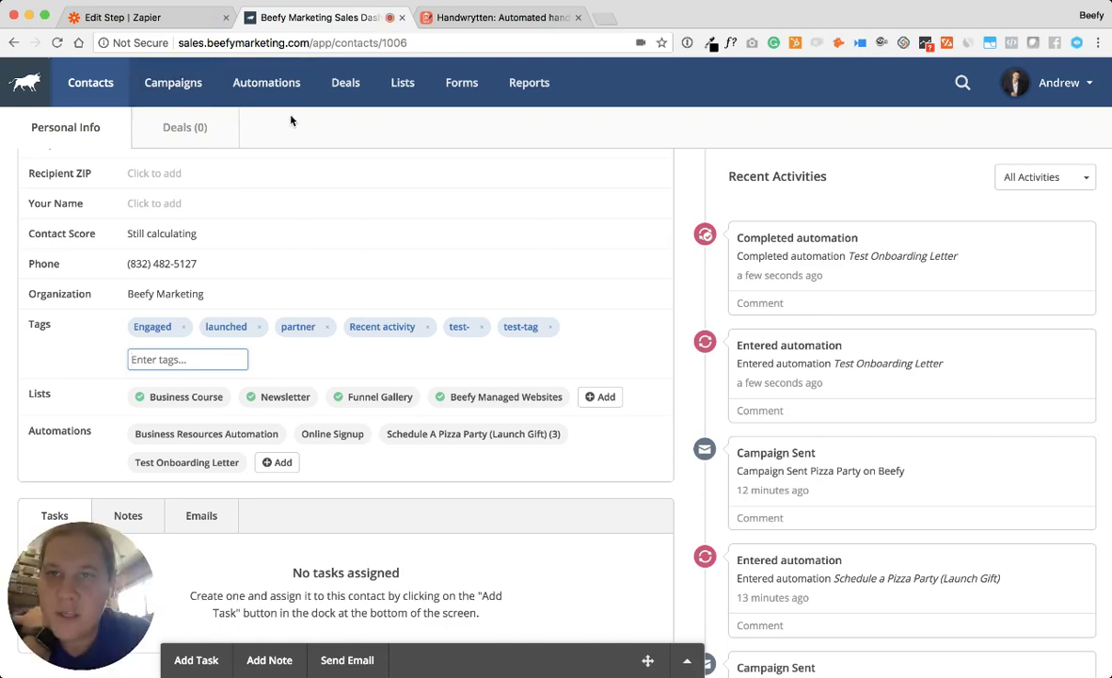
{"action": "scroll", "coordinate": [283, 164], "scroll_direction": "up", "scroll_amount": 5}
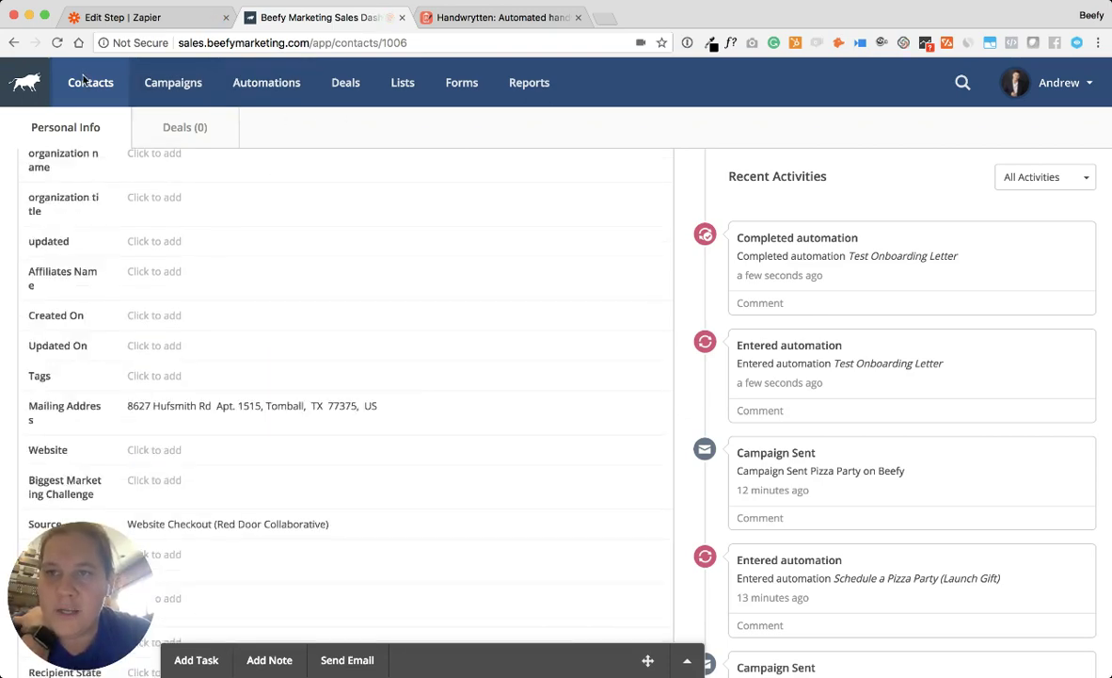
{"action": "key", "text": "alt+Left"}
{"action": "triple_click", "coordinate": [981, 229]}
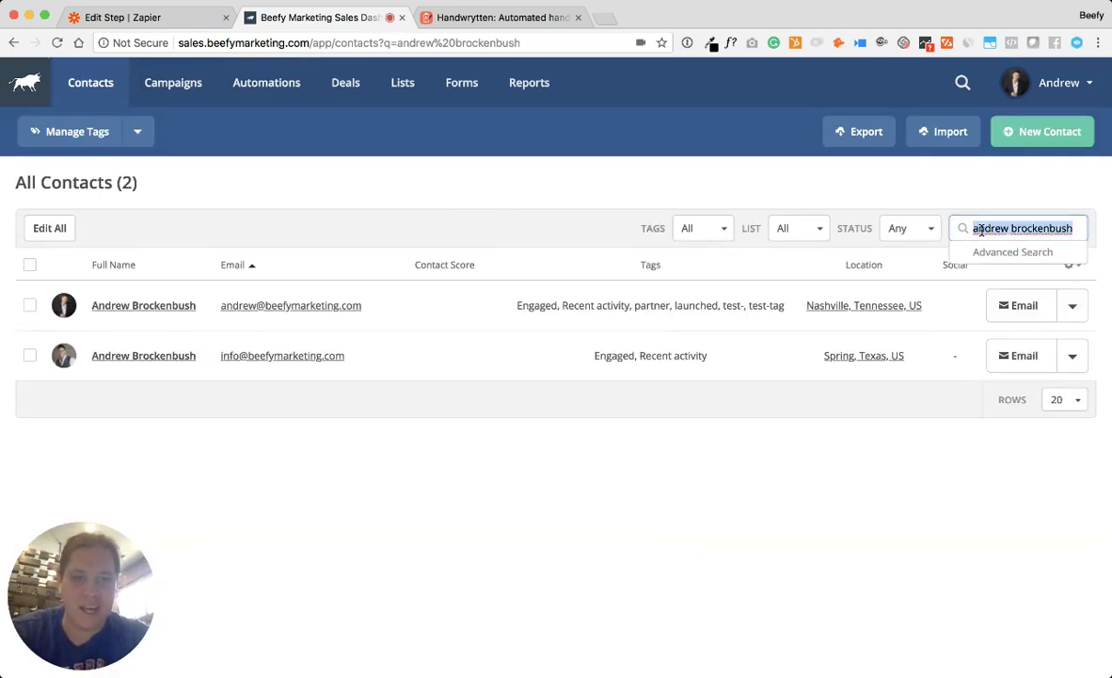
{"action": "type", "text": "kara"}
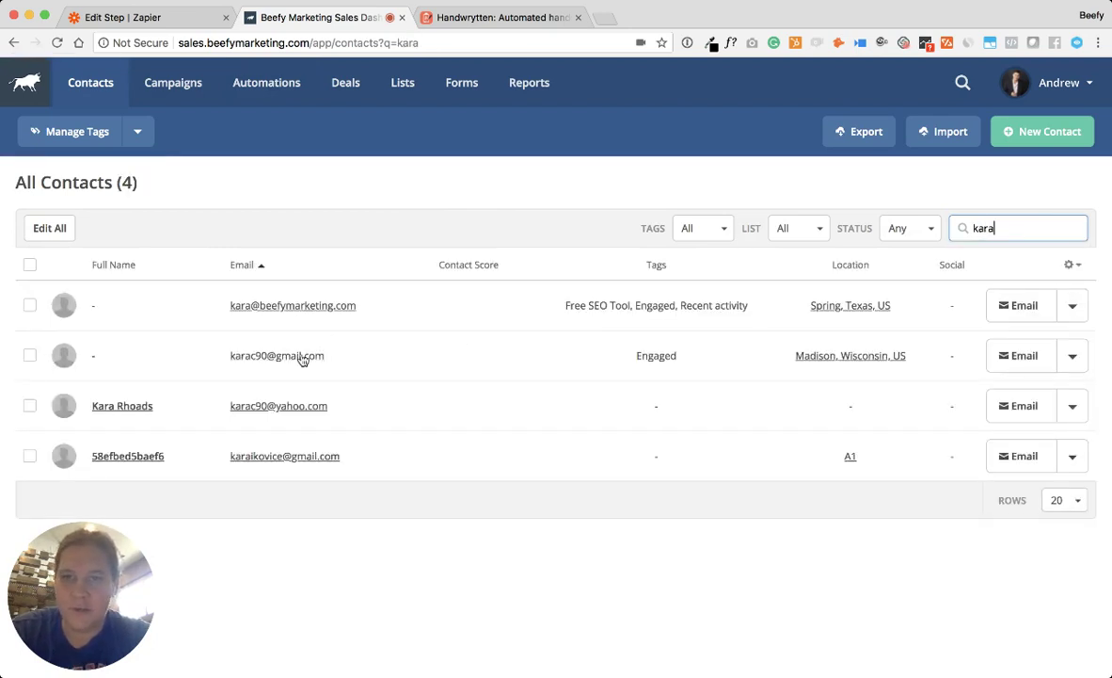
{"action": "left_click", "coordinate": [299, 405]}
- Add the test-tag tag to this contact, then view the Handwrytten site
{"action": "scroll", "coordinate": [451, 323], "scroll_direction": "down", "scroll_amount": 10}
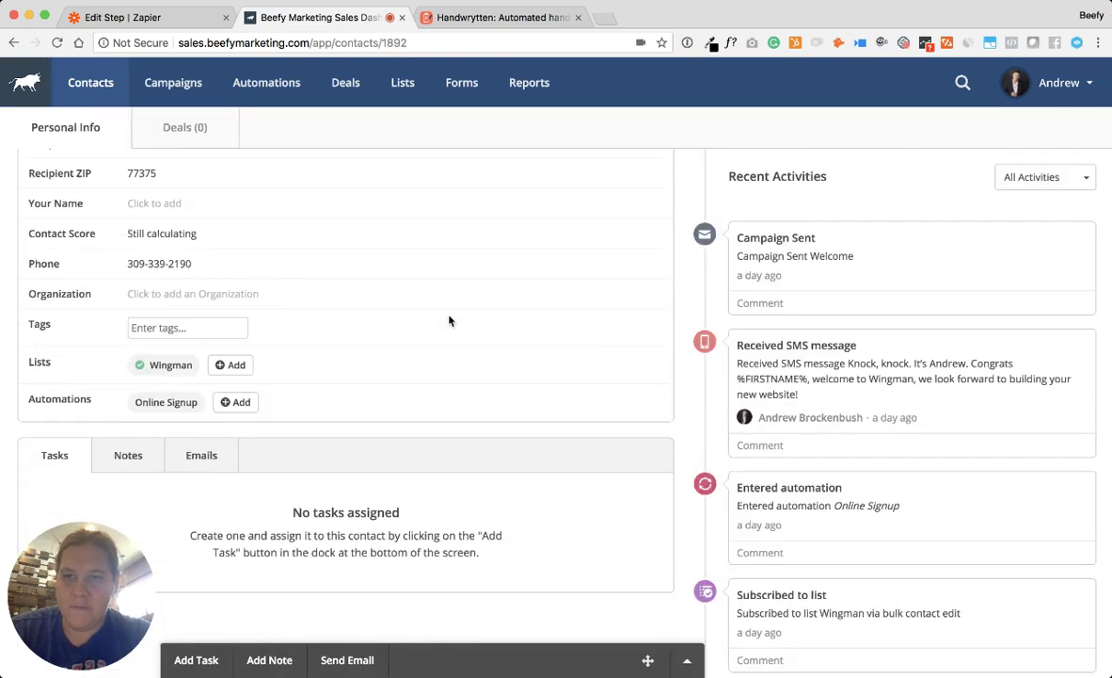
{"action": "scroll", "coordinate": [365, 410], "scroll_direction": "up", "scroll_amount": 5}
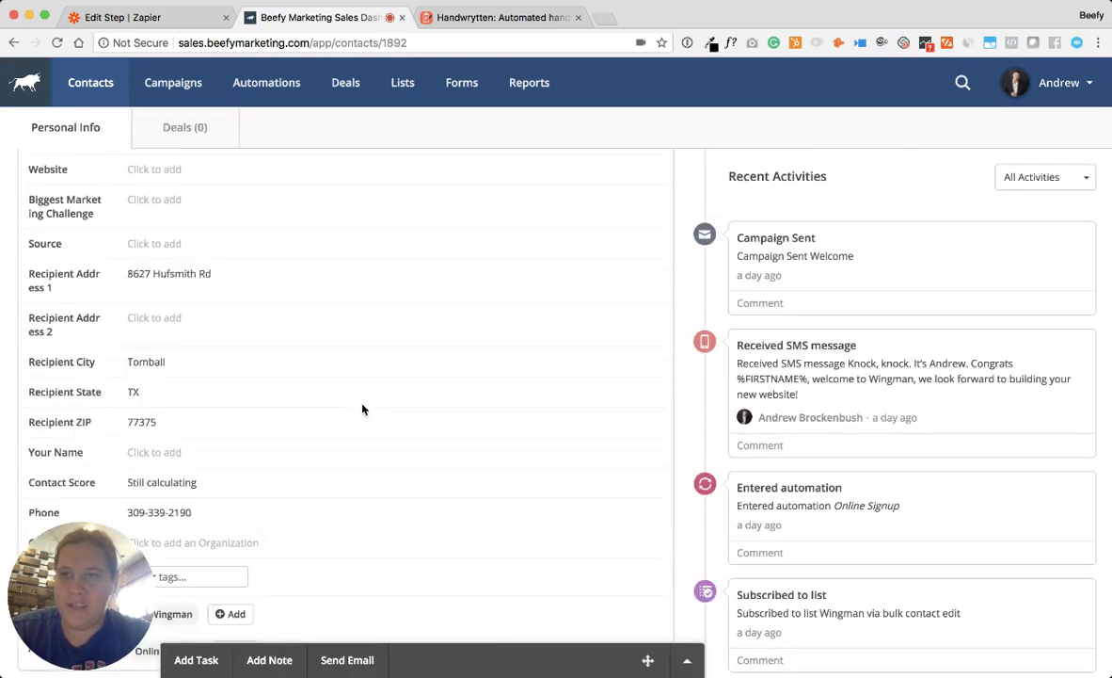
{"action": "scroll", "coordinate": [363, 409], "scroll_direction": "down", "scroll_amount": 5}
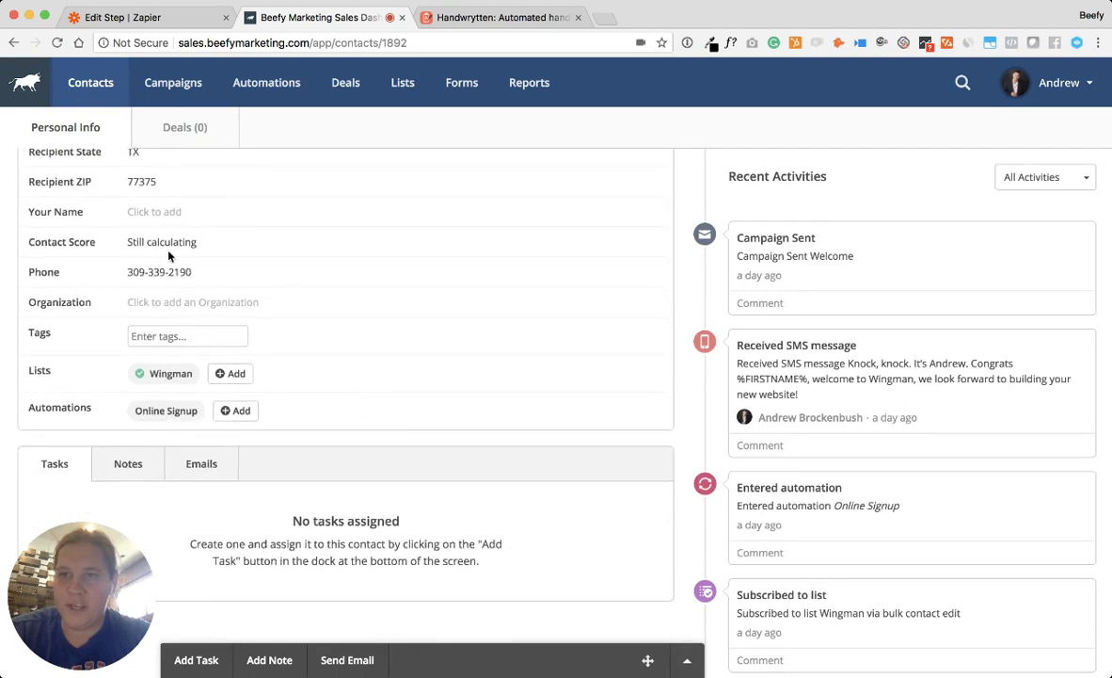
{"action": "scroll", "coordinate": [144, 312], "scroll_direction": "up", "scroll_amount": 1}
{"action": "scroll", "coordinate": [326, 462], "scroll_direction": "down", "scroll_amount": 2}
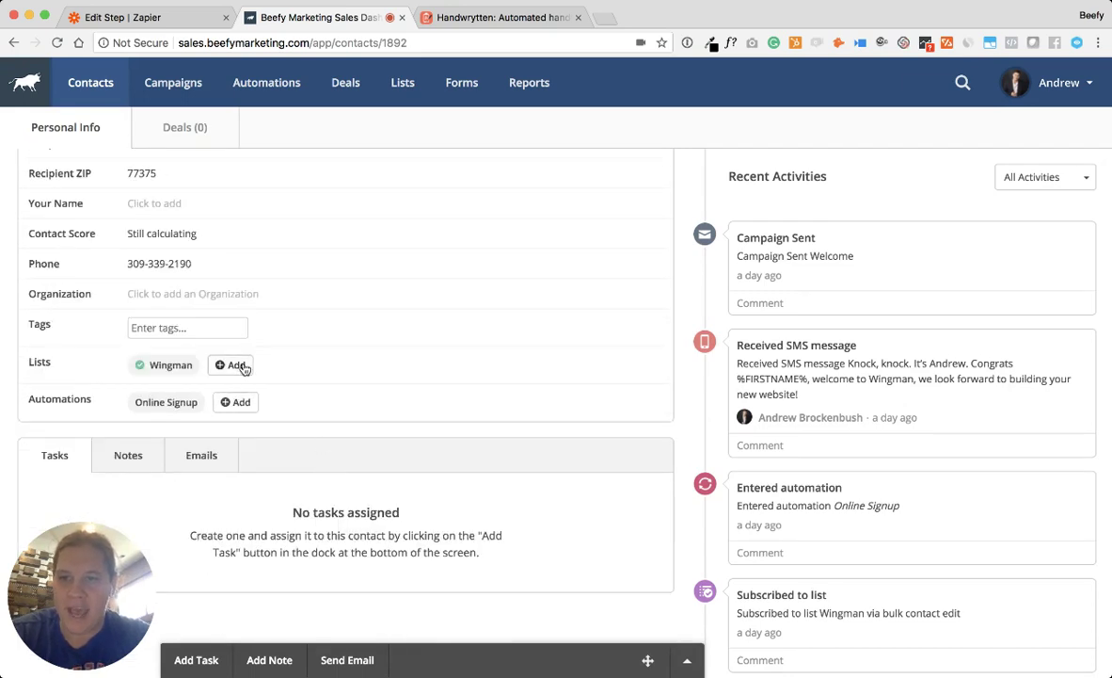
{"action": "left_click", "coordinate": [228, 328]}
{"action": "type", "text": "test-tag"}
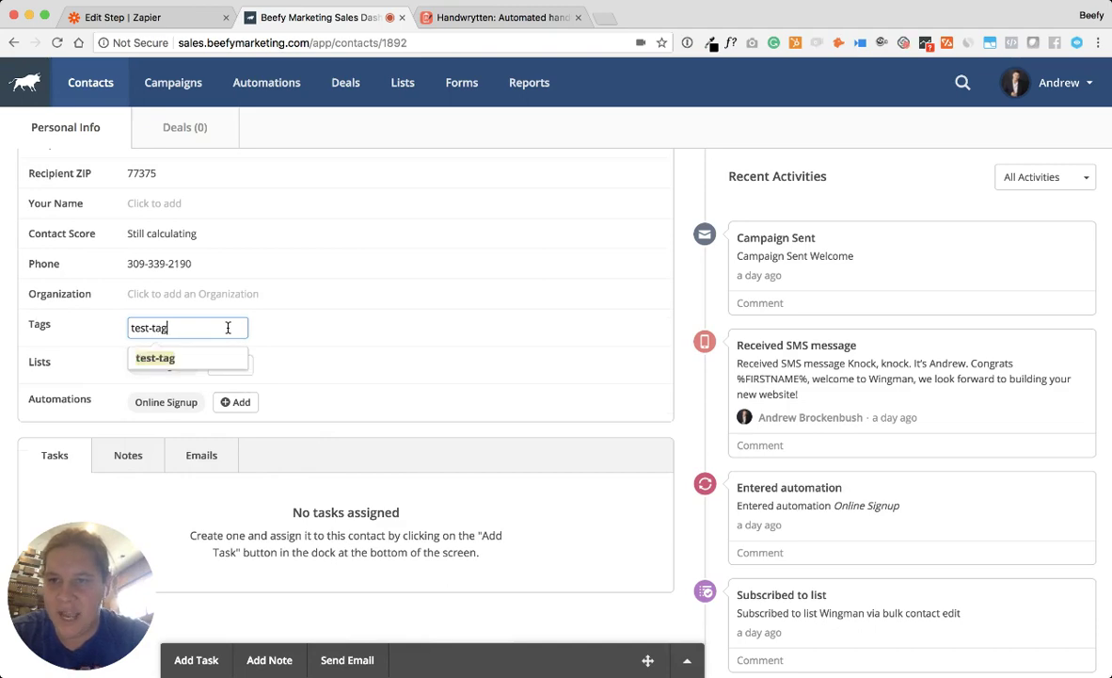
{"action": "key", "text": "Return"}
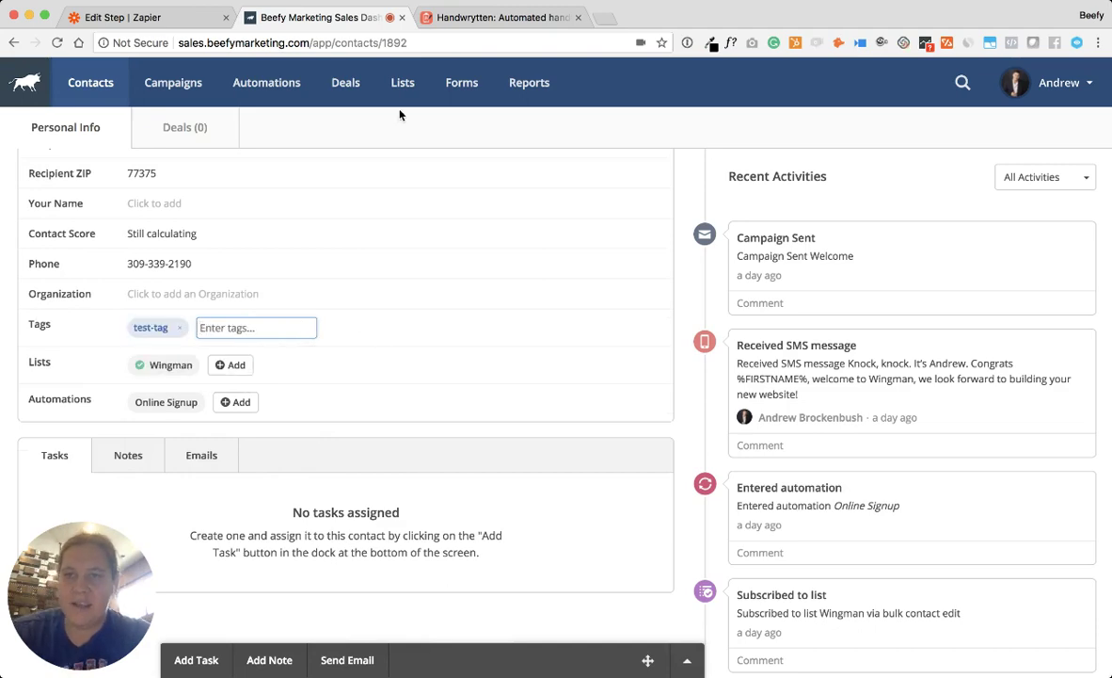
{"action": "left_click", "coordinate": [448, 20]}
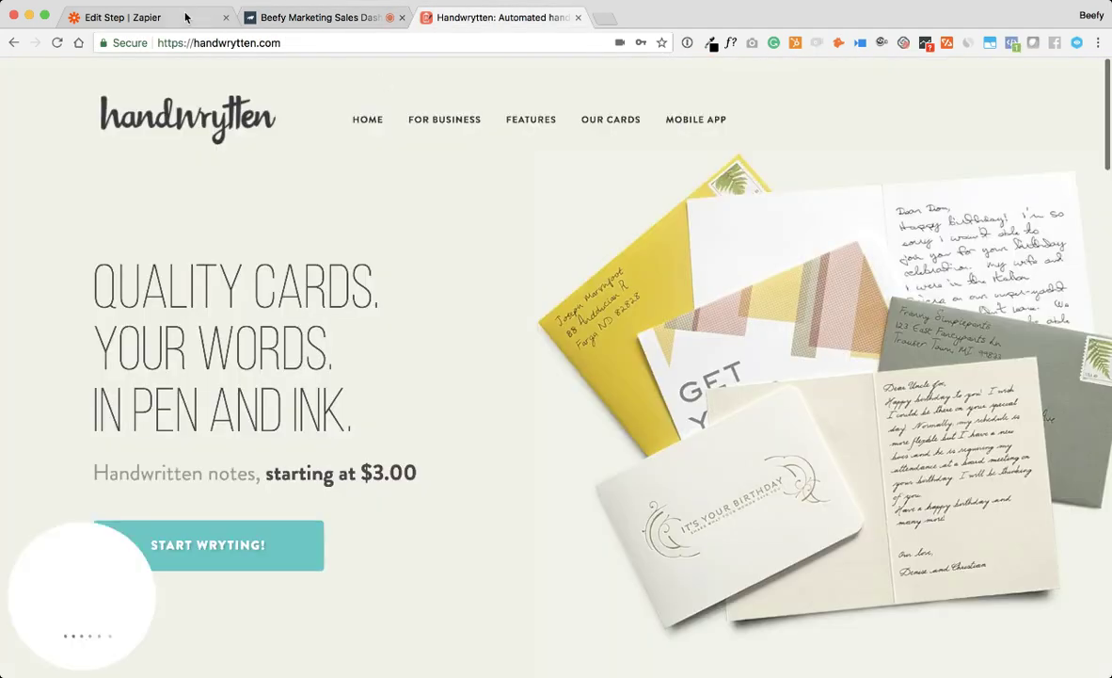
- Return to the zap editor and reopen the trigger's test results
{"action": "left_click", "coordinate": [186, 17]}
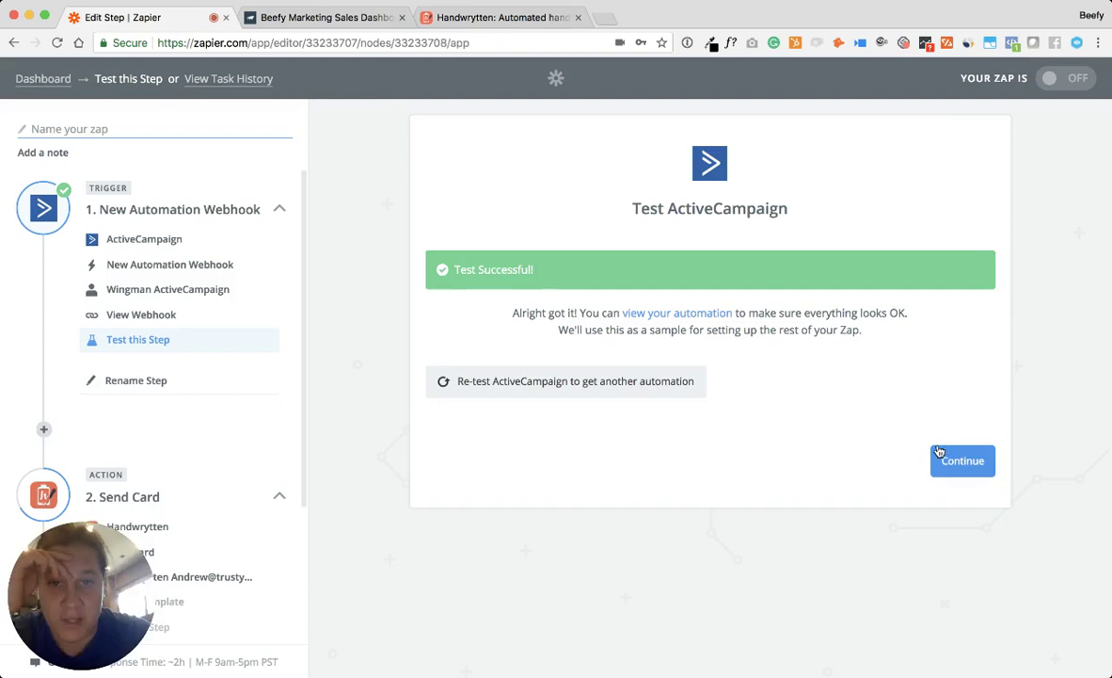
{"action": "left_click", "coordinate": [949, 457]}
{"action": "left_click", "coordinate": [173, 212]}
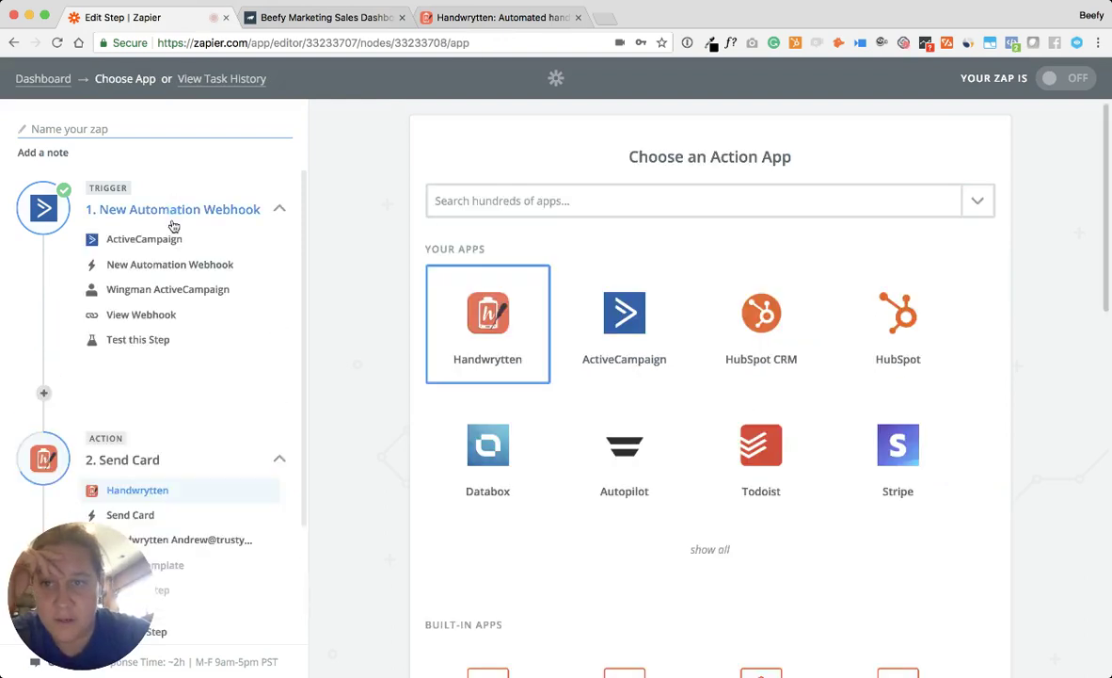
{"action": "left_click", "coordinate": [161, 341]}
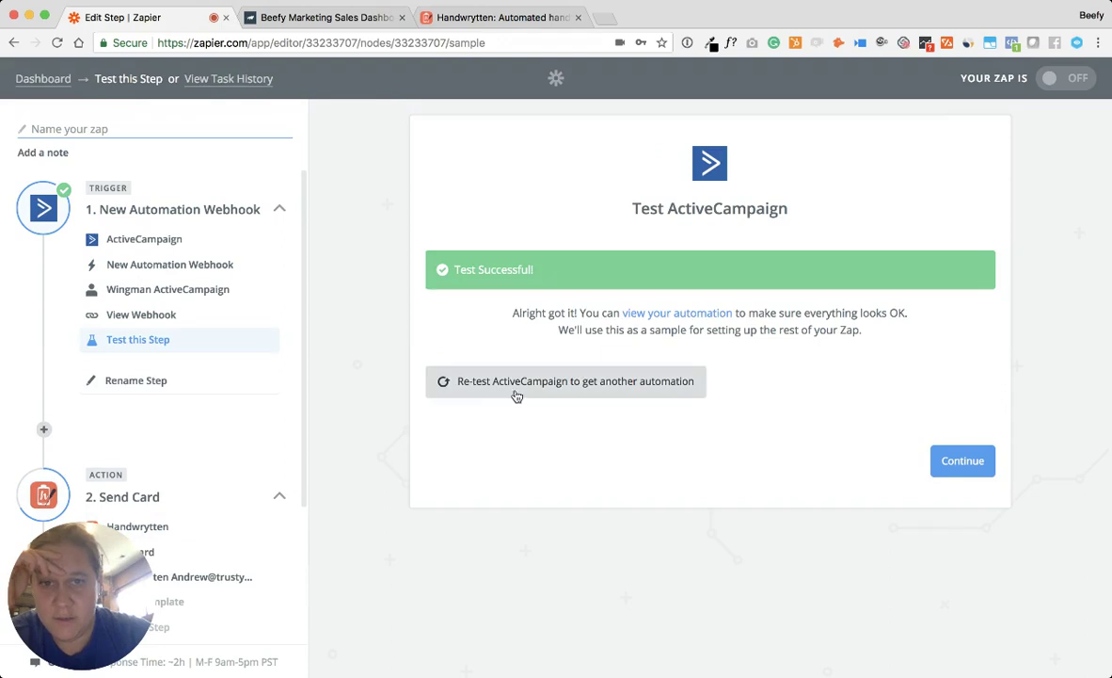
- Remove test-tag from the contact and re-test the webhook trigger
{"action": "left_click", "coordinate": [307, 17]}
{"action": "left_click", "coordinate": [167, 326]}
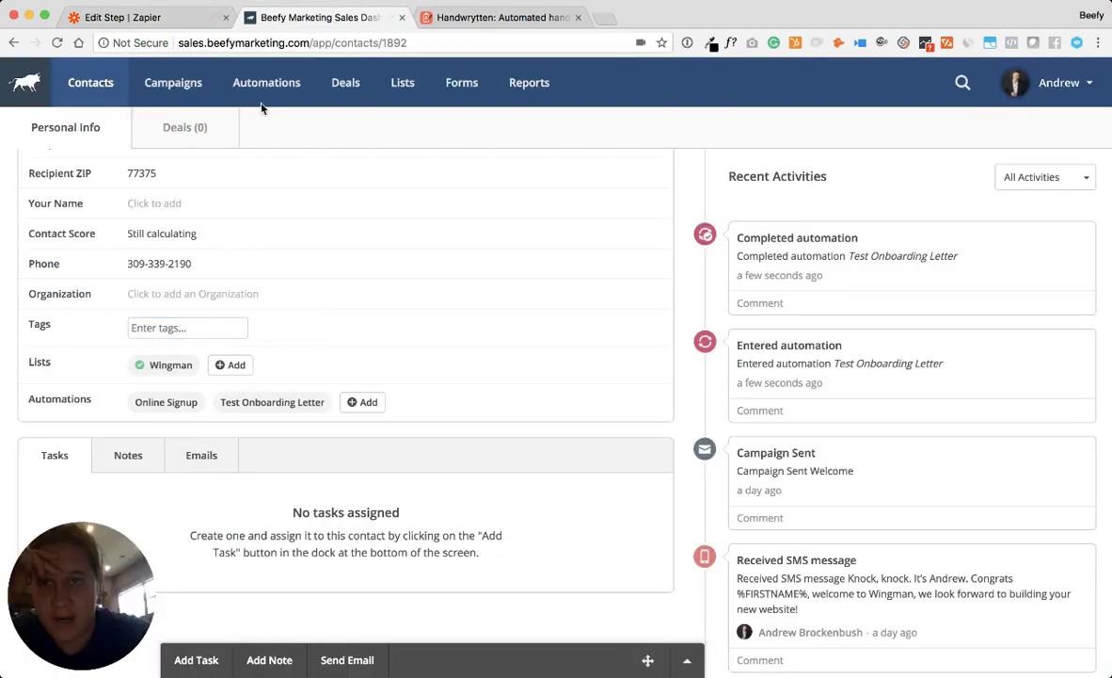
{"action": "left_click", "coordinate": [197, 16]}
{"action": "left_click", "coordinate": [566, 378]}
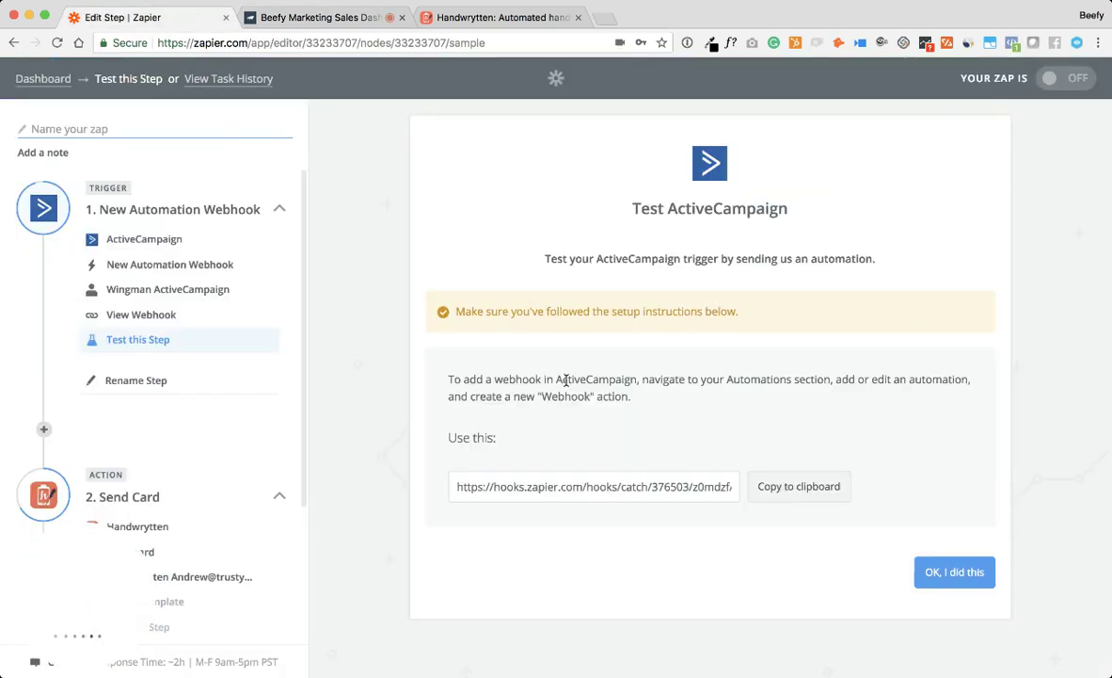
{"action": "left_click", "coordinate": [933, 572]}
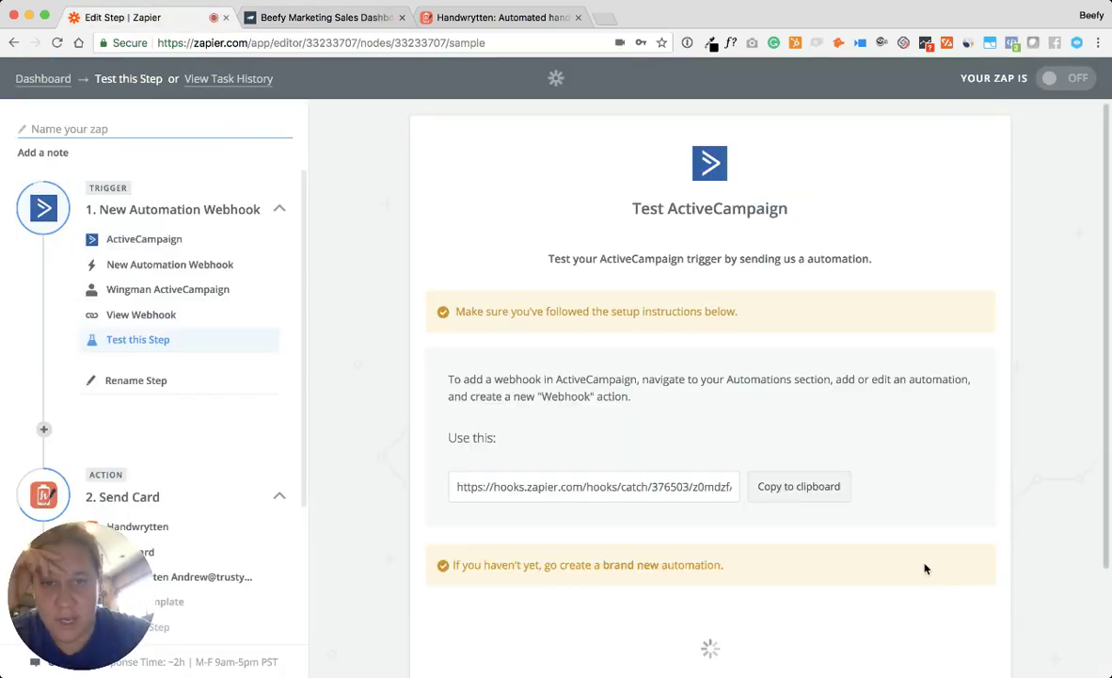
- Re-apply test-tag to the contact to fire the automation for the trigger test
{"action": "left_click", "coordinate": [315, 18]}
{"action": "left_click", "coordinate": [208, 326]}
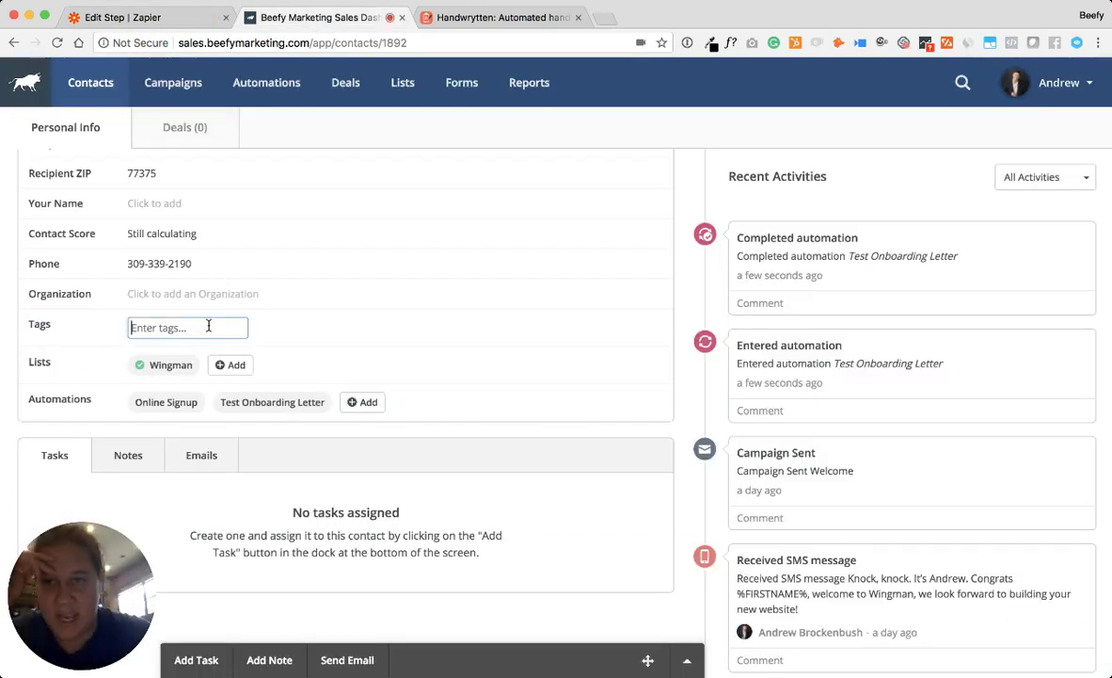
{"action": "type", "text": "test-tag"}
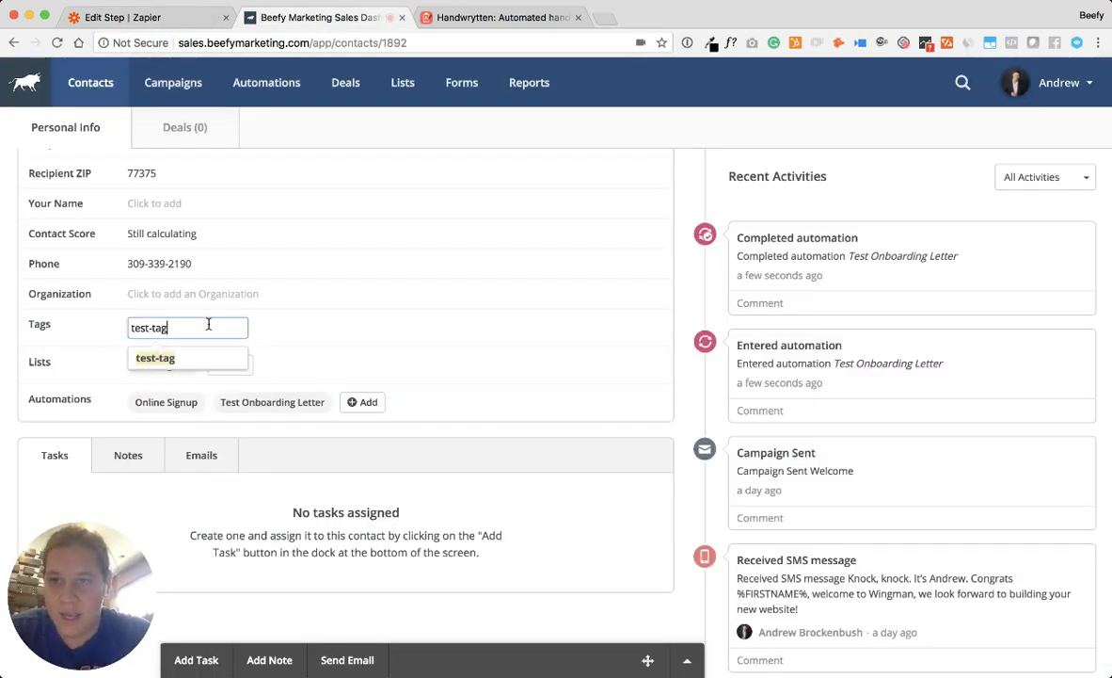
{"action": "key", "text": "Return"}
{"action": "left_click", "coordinate": [465, 17]}
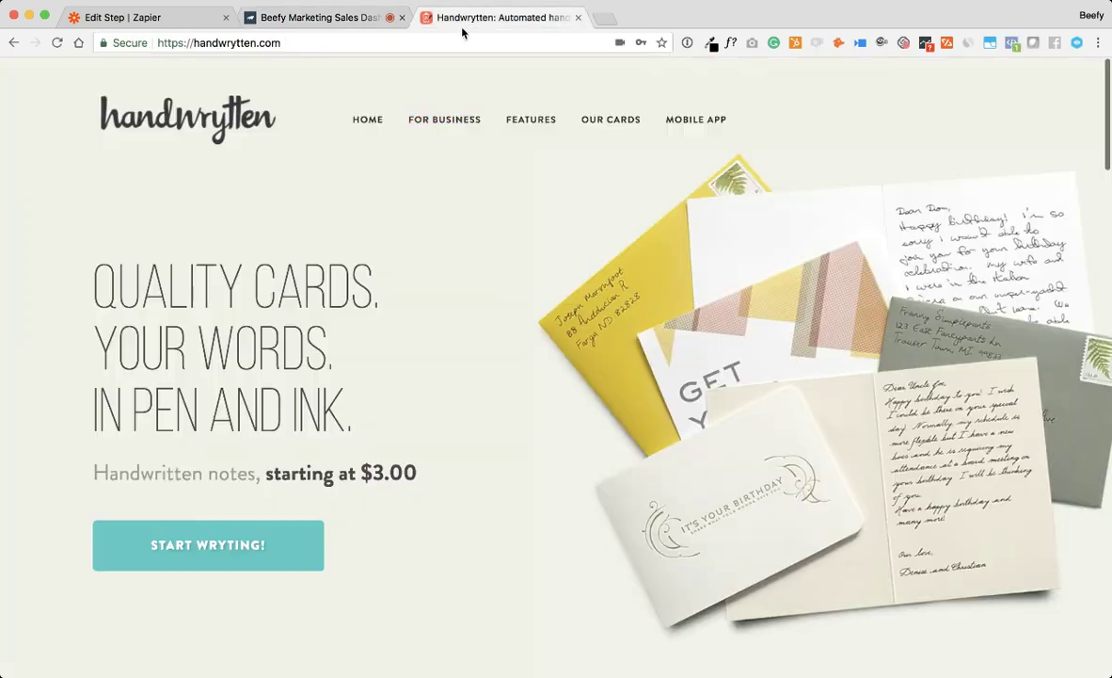
{"action": "left_click", "coordinate": [160, 17]}
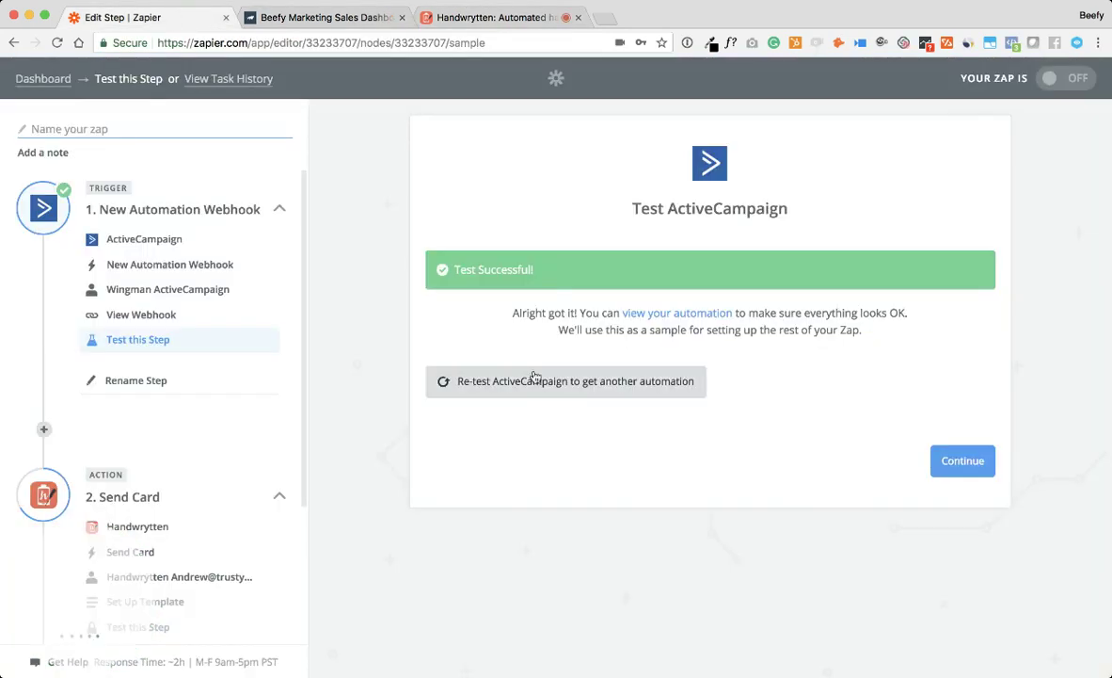
- Review the captured sample's contact fields, including tags, city, state and first name, then continue
{"action": "left_click", "coordinate": [701, 313]}
{"action": "scroll", "coordinate": [770, 395], "scroll_direction": "down", "scroll_amount": 3}
{"action": "scroll", "coordinate": [774, 406], "scroll_direction": "down", "scroll_amount": 5}
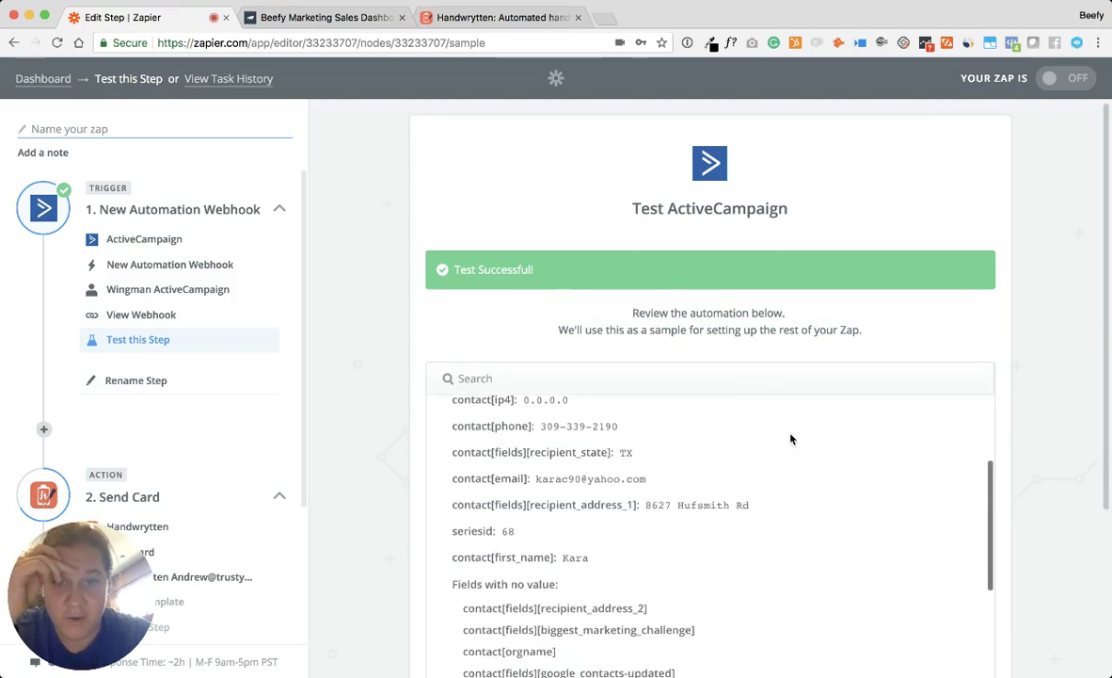
{"action": "scroll", "coordinate": [921, 387], "scroll_direction": "down", "scroll_amount": 3}
{"action": "scroll", "coordinate": [946, 400], "scroll_direction": "up", "scroll_amount": 10}
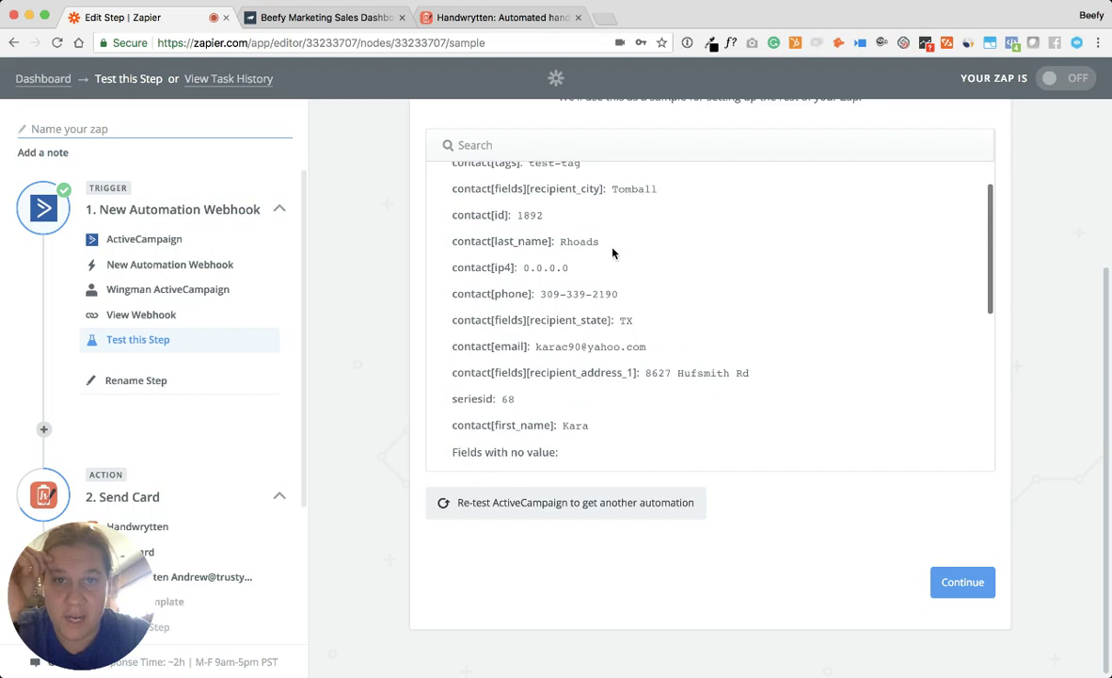
{"action": "scroll", "coordinate": [640, 273], "scroll_direction": "down", "scroll_amount": 4}
{"action": "left_click", "coordinate": [962, 581]}
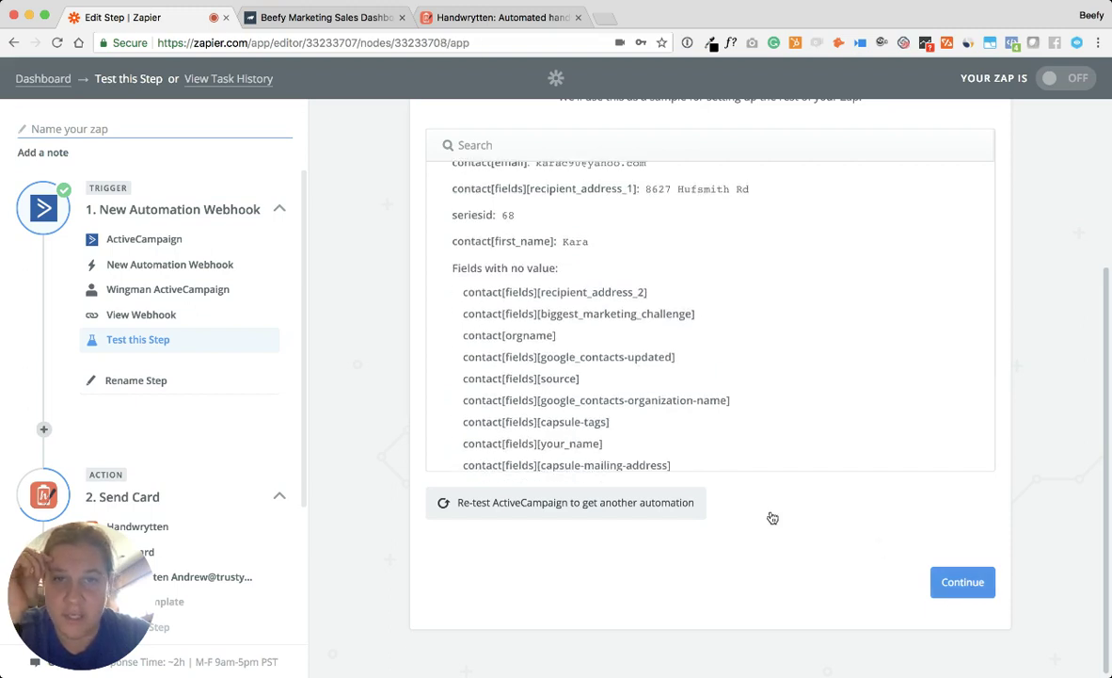
- Confirm Handwrytten as the app, Send Card as the action, and the linked Handwrytten account
{"action": "left_click", "coordinate": [237, 395]}
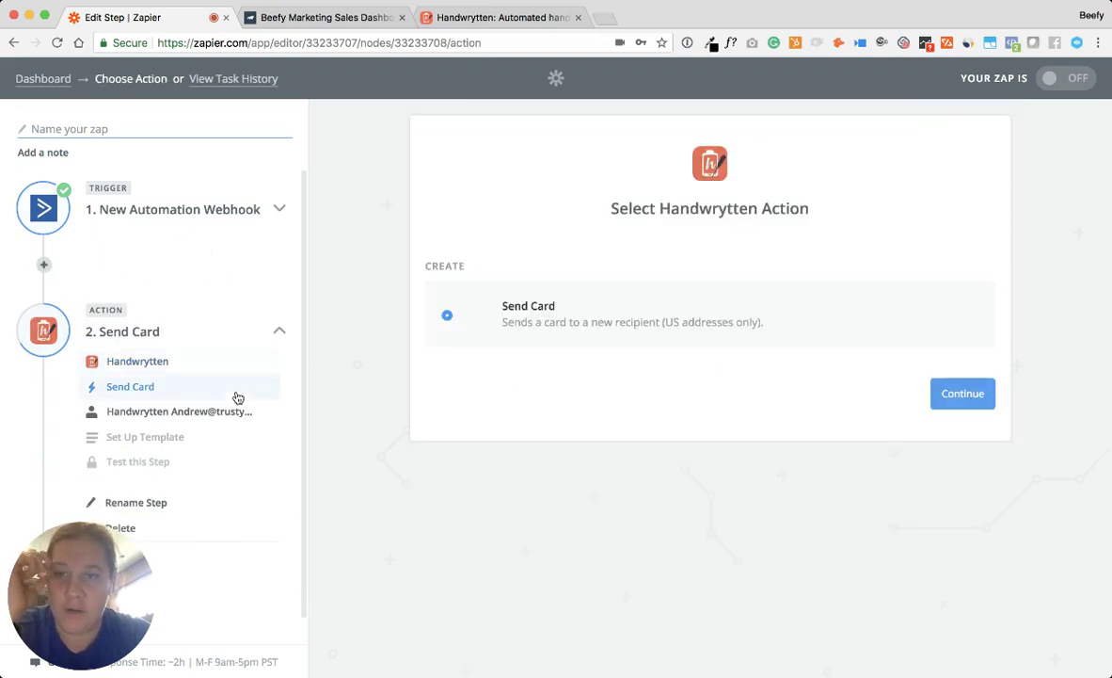
{"action": "left_click", "coordinate": [231, 407]}
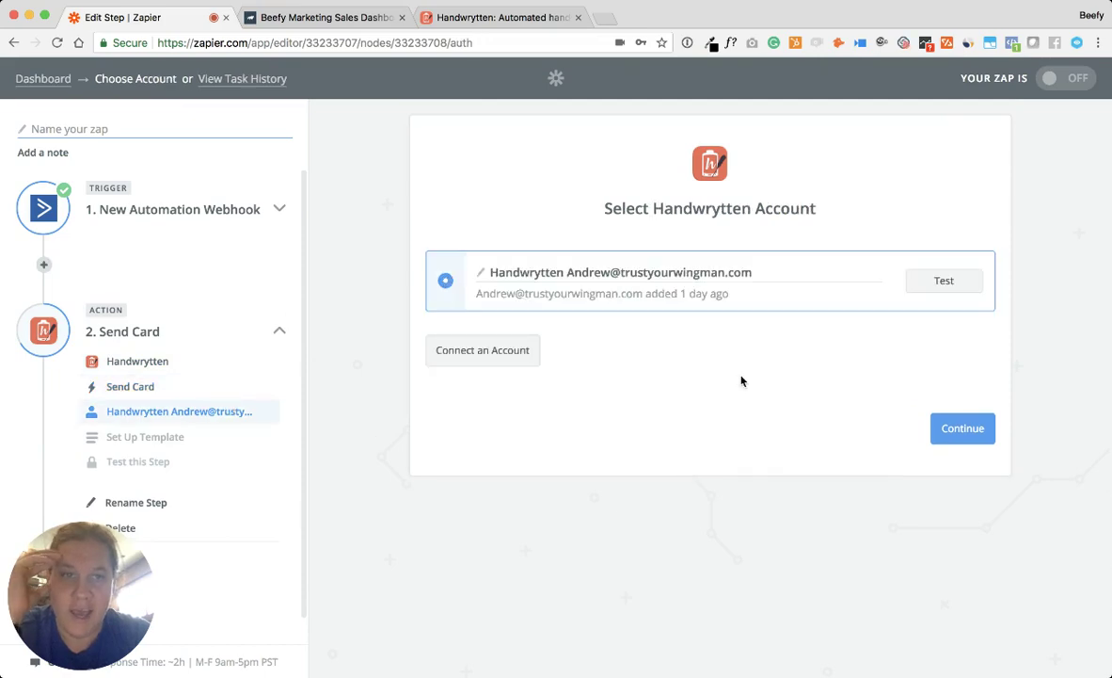
{"action": "left_click", "coordinate": [960, 435]}
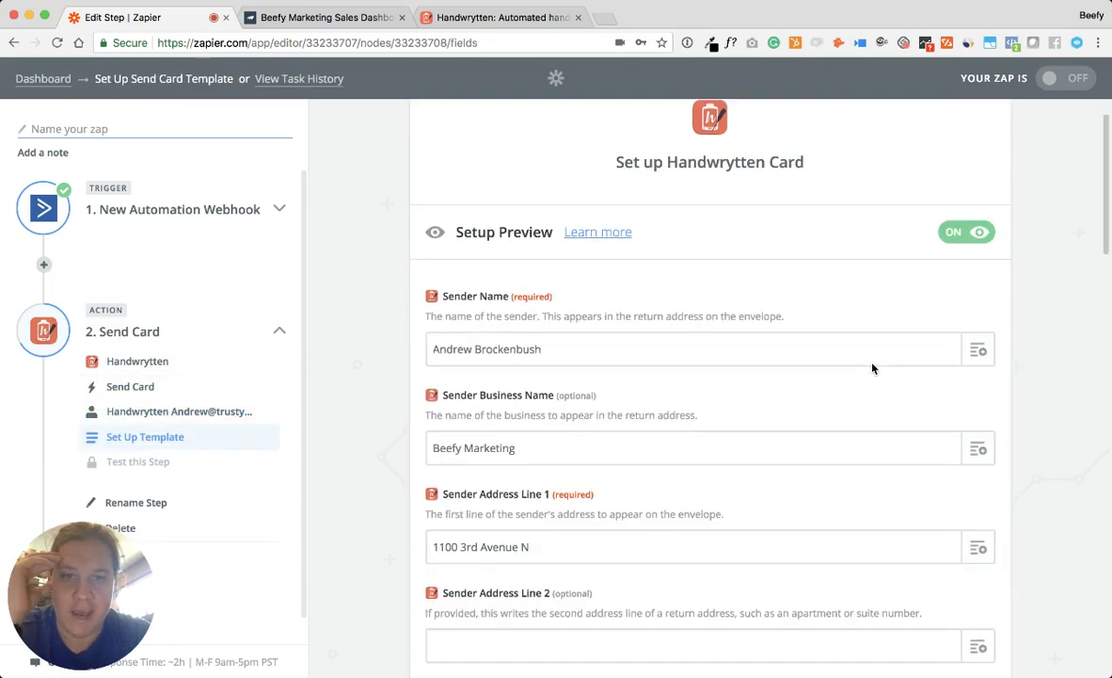
{"action": "scroll", "coordinate": [872, 367], "scroll_direction": "down", "scroll_amount": 10}
{"action": "scroll", "coordinate": [872, 368], "scroll_direction": "down", "scroll_amount": 5}
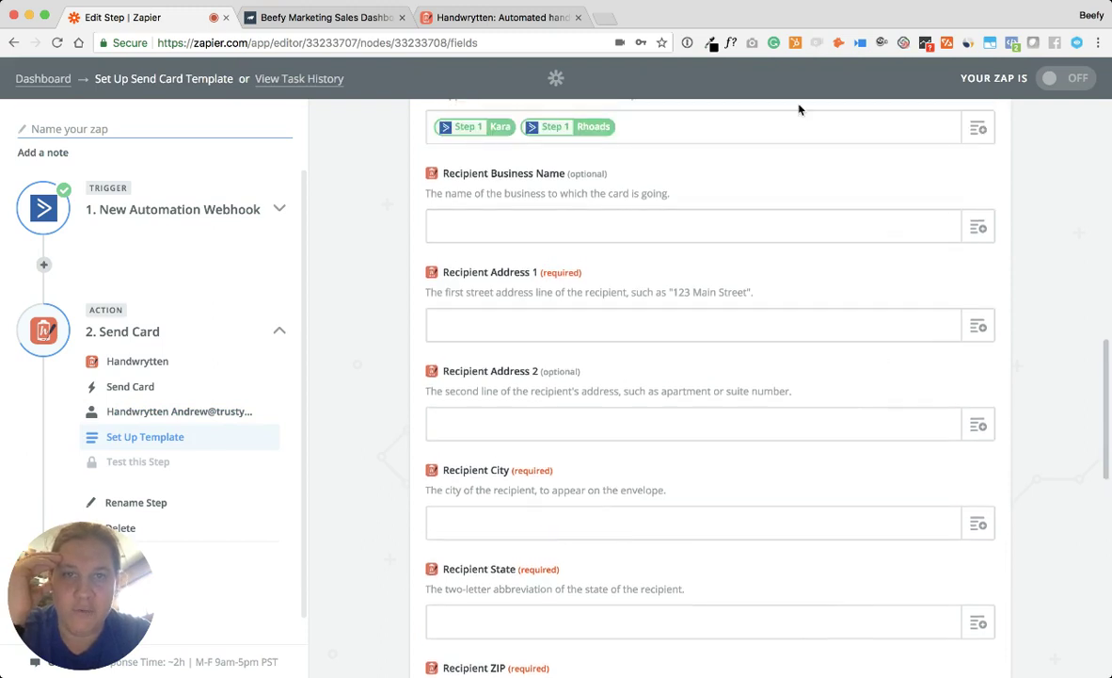
- Map Recipient Address 1 to the webhook's Contact[fields][recipient Address 1] value
{"action": "left_click", "coordinate": [953, 329]}
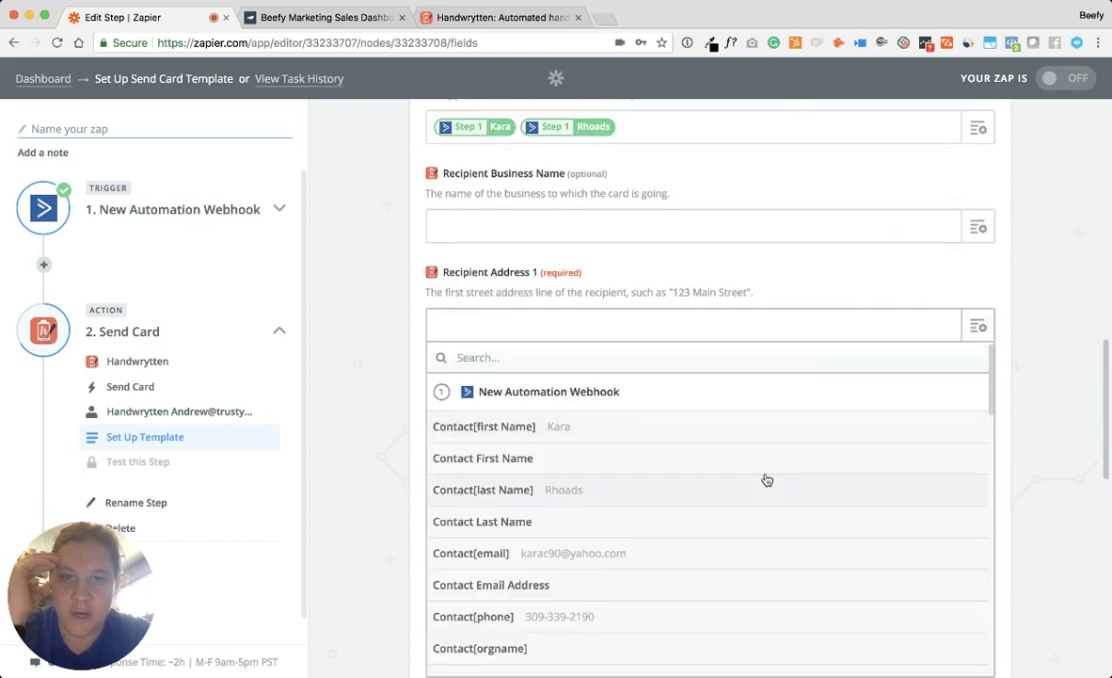
{"action": "scroll", "coordinate": [763, 477], "scroll_direction": "down", "scroll_amount": 1}
{"action": "scroll", "coordinate": [735, 563], "scroll_direction": "down", "scroll_amount": 2}
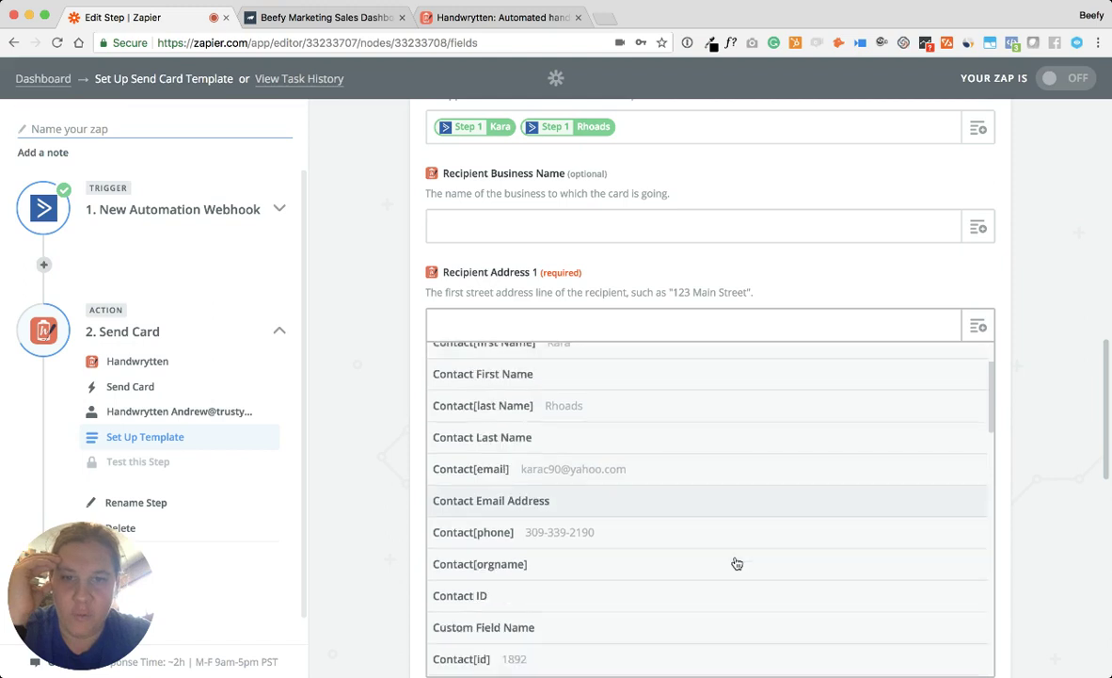
{"action": "scroll", "coordinate": [736, 484], "scroll_direction": "down", "scroll_amount": 10}
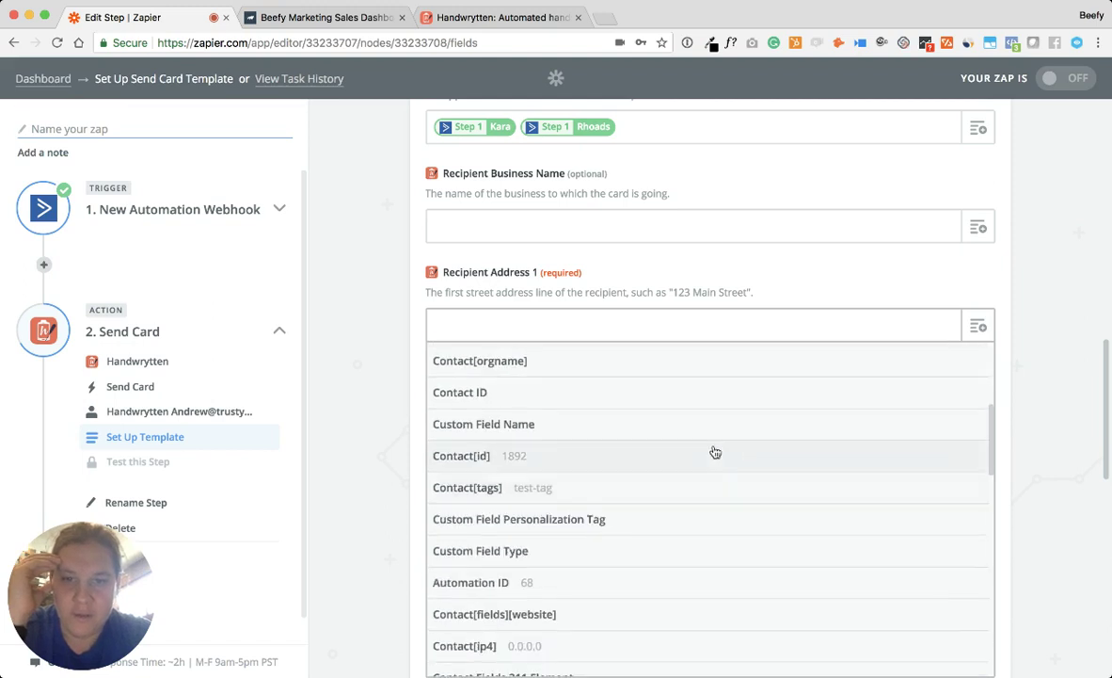
{"action": "scroll", "coordinate": [716, 452], "scroll_direction": "down", "scroll_amount": 6}
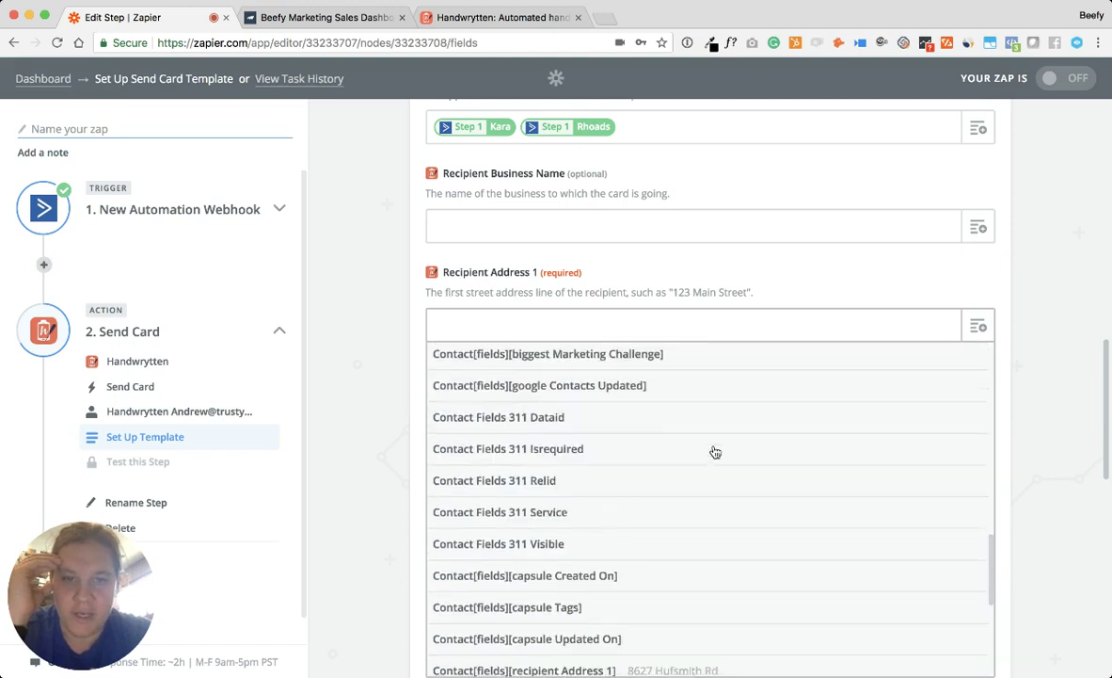
{"action": "left_click", "coordinate": [713, 461]}
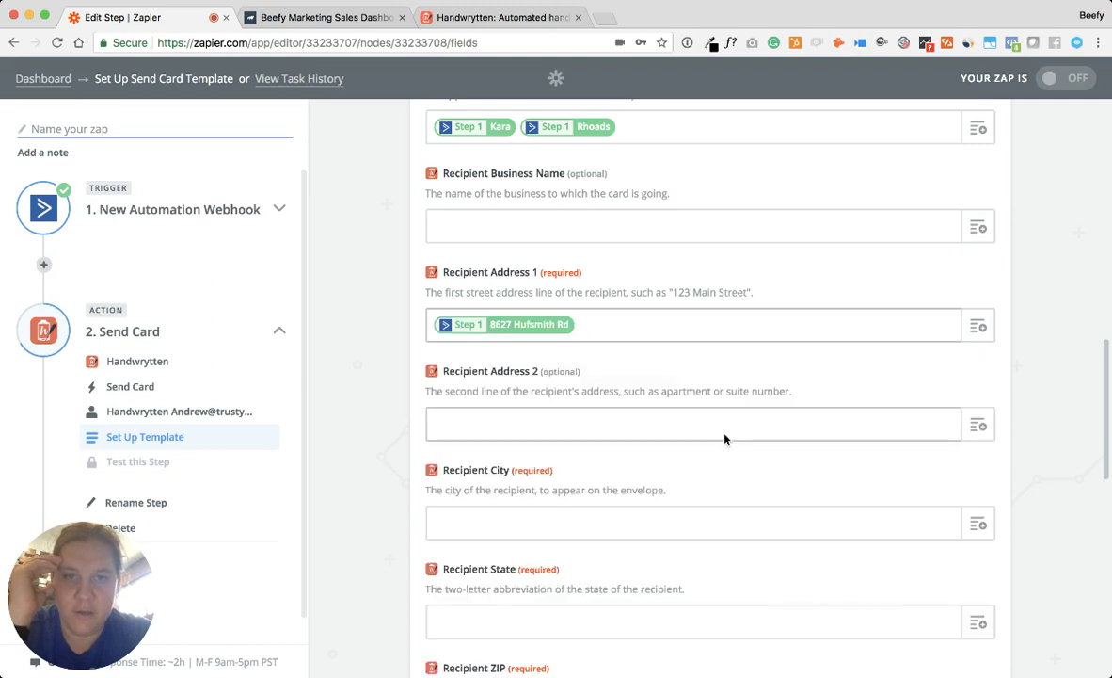
- Map Recipient Address 2 to the webhook's Contact[fields][recipient Address 2] value
{"action": "left_click", "coordinate": [758, 425]}
{"action": "left_click", "coordinate": [978, 425]}
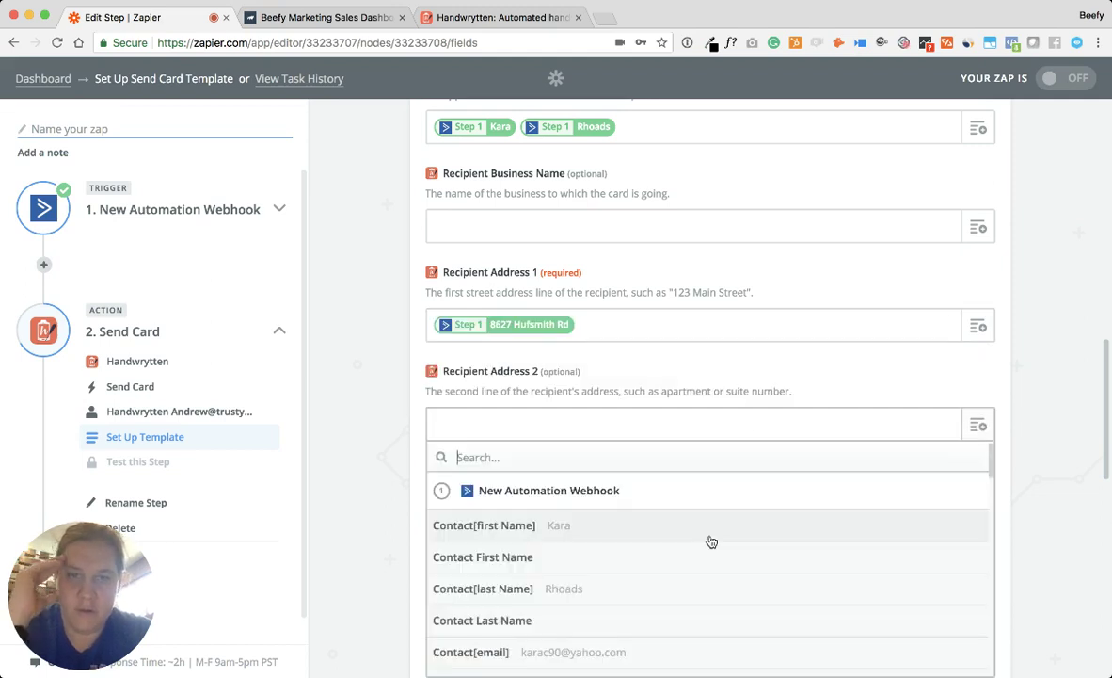
{"action": "scroll", "coordinate": [710, 538], "scroll_direction": "down", "scroll_amount": 10}
{"action": "scroll", "coordinate": [710, 539], "scroll_direction": "down", "scroll_amount": 10}
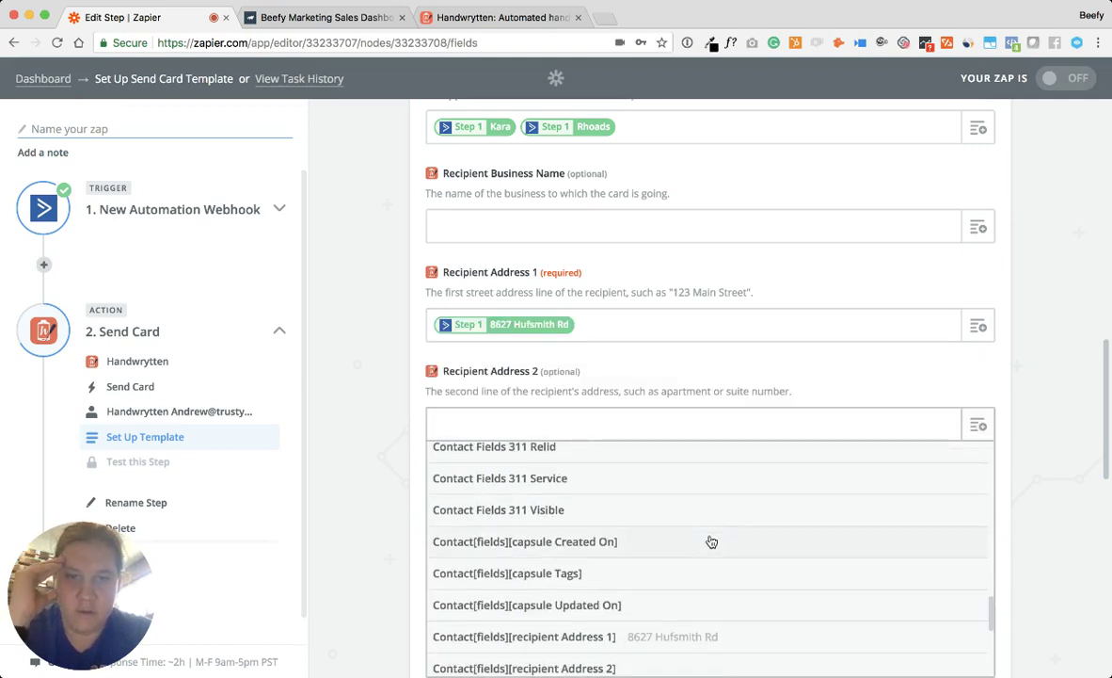
{"action": "scroll", "coordinate": [699, 478], "scroll_direction": "up", "scroll_amount": 1}
{"action": "scroll", "coordinate": [698, 477], "scroll_direction": "down", "scroll_amount": 2}
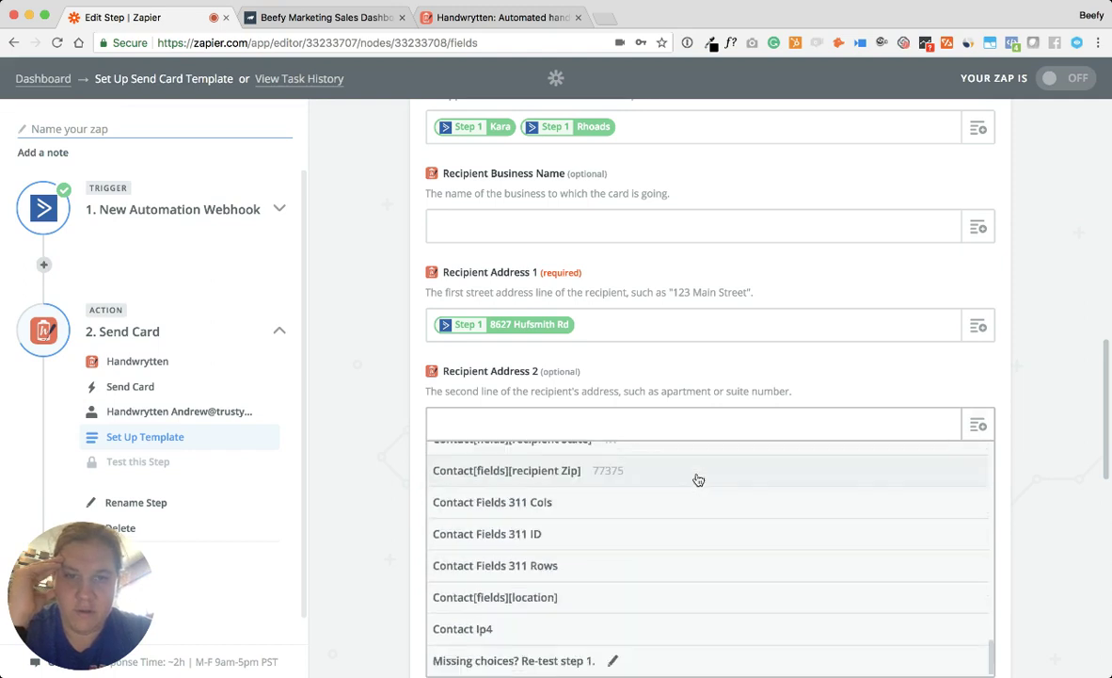
{"action": "scroll", "coordinate": [698, 477], "scroll_direction": "up", "scroll_amount": 5}
{"action": "left_click", "coordinate": [701, 544]}
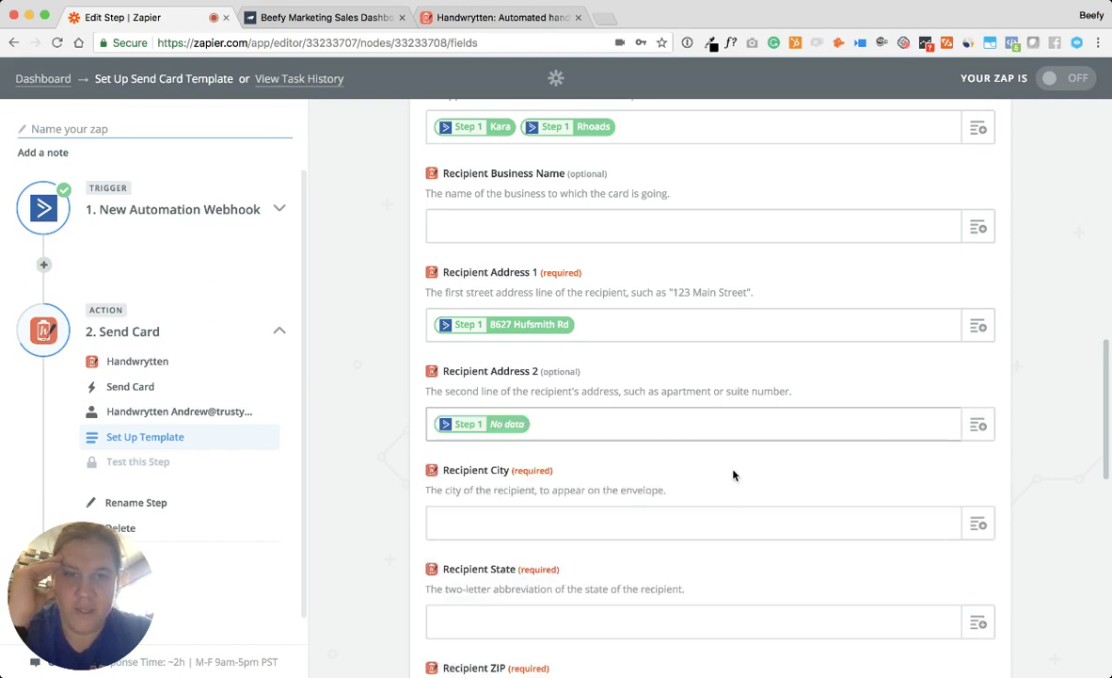
{"action": "scroll", "coordinate": [781, 449], "scroll_direction": "down", "scroll_amount": 2}
{"action": "scroll", "coordinate": [781, 448], "scroll_direction": "down", "scroll_amount": 10}
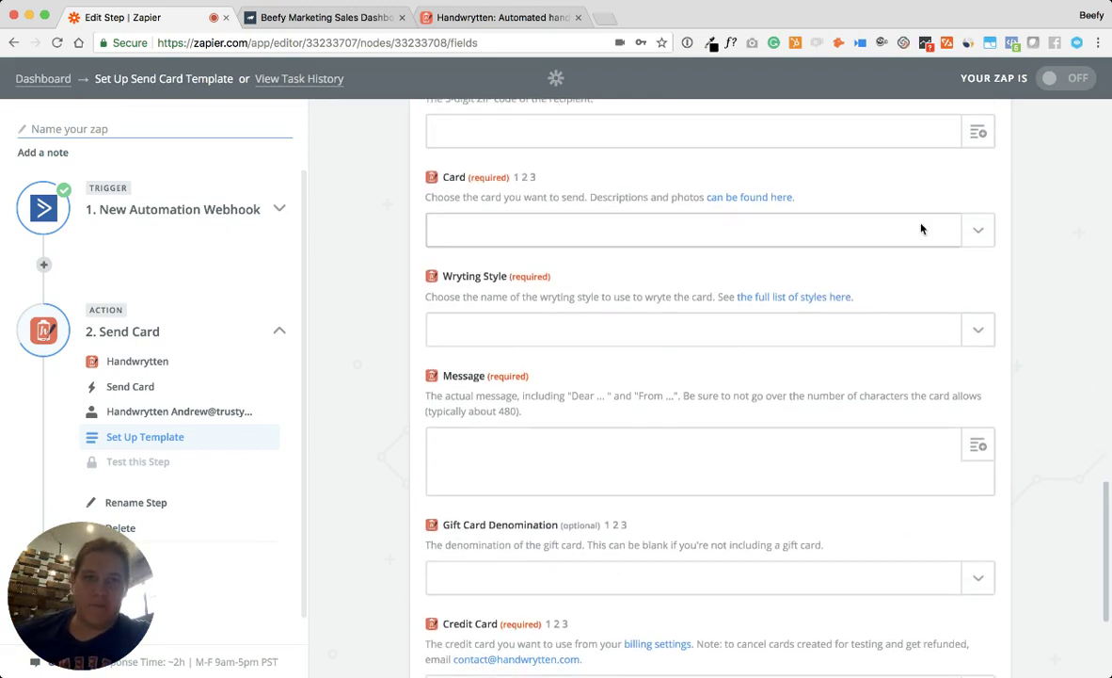
{"action": "scroll", "coordinate": [931, 254], "scroll_direction": "up", "scroll_amount": 2}
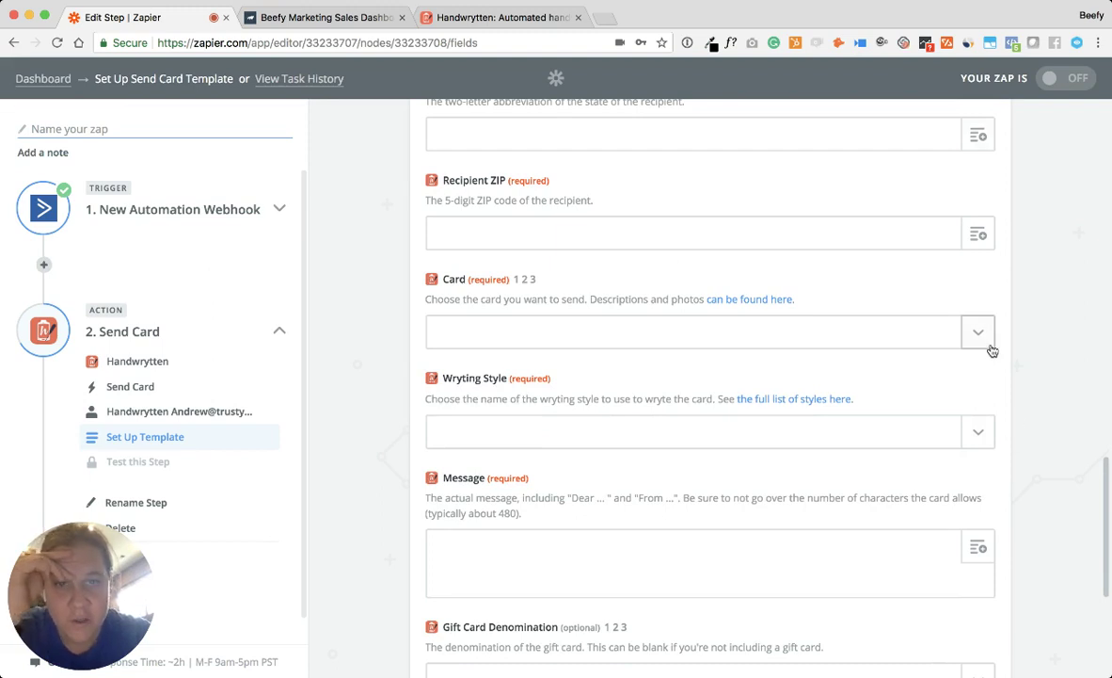
{"action": "scroll", "coordinate": [992, 350], "scroll_direction": "down", "scroll_amount": 2}
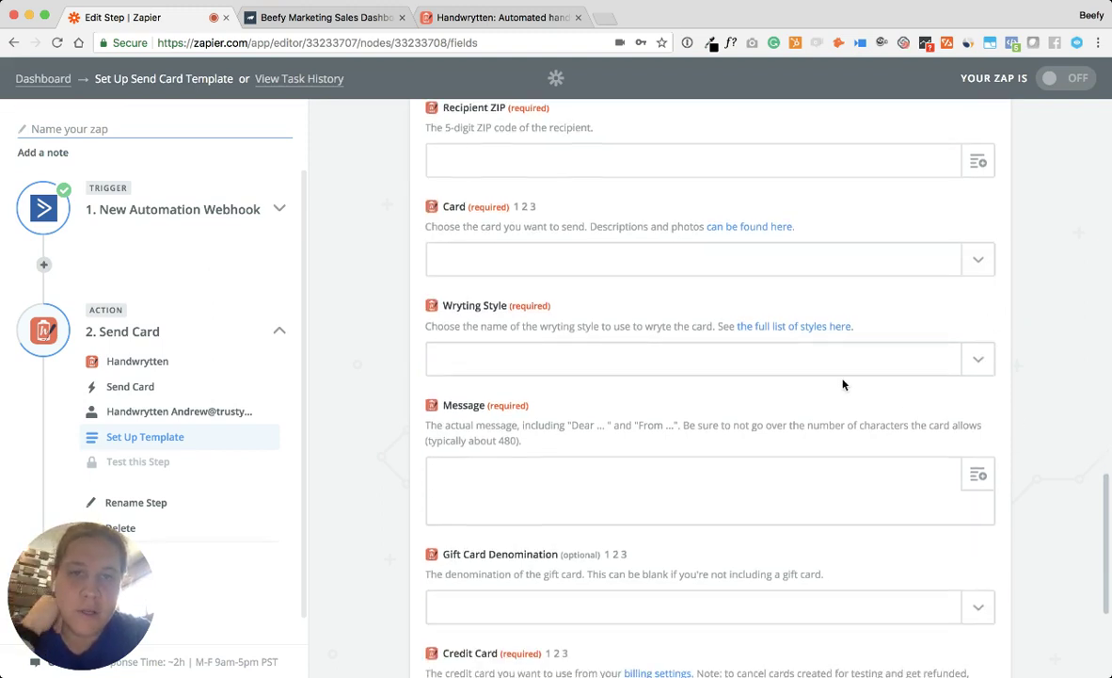
- Search 'rel' and set the card's Wryting Style to Reliable Ryan
{"action": "left_click", "coordinate": [979, 365]}
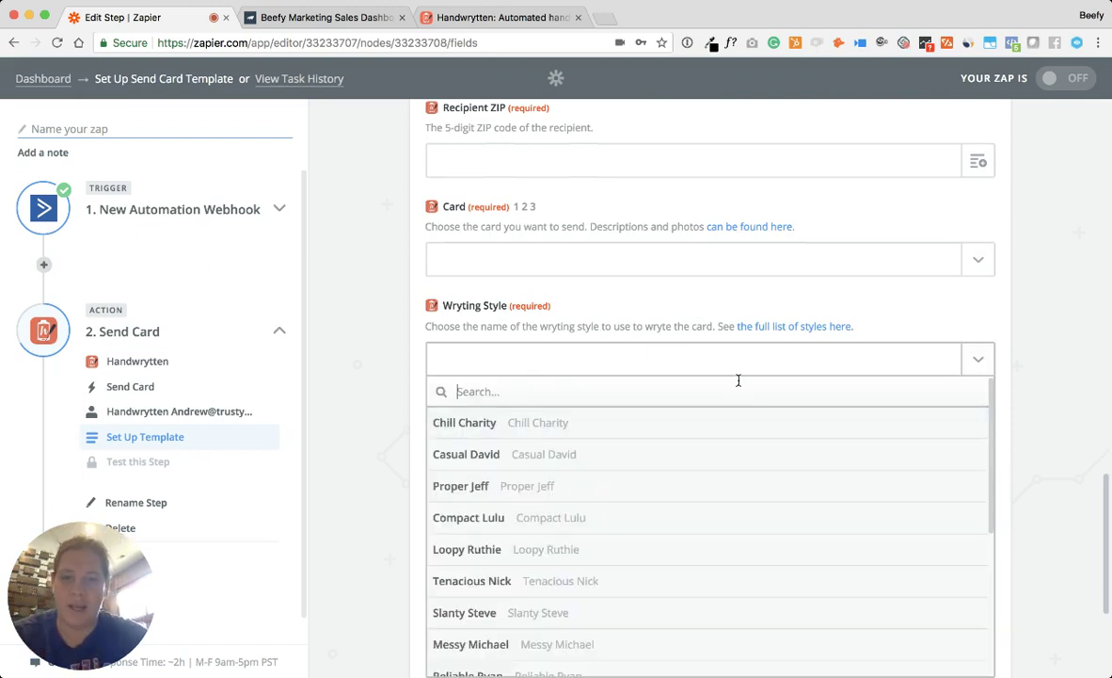
{"action": "type", "text": "rel"}
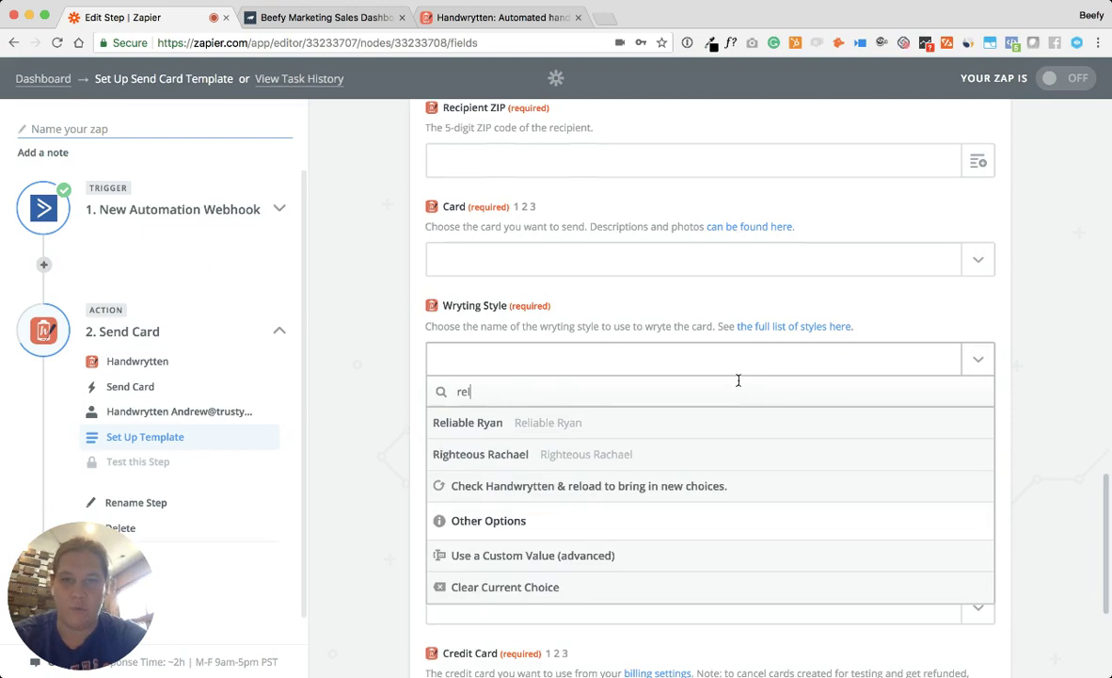
{"action": "left_click", "coordinate": [721, 423]}
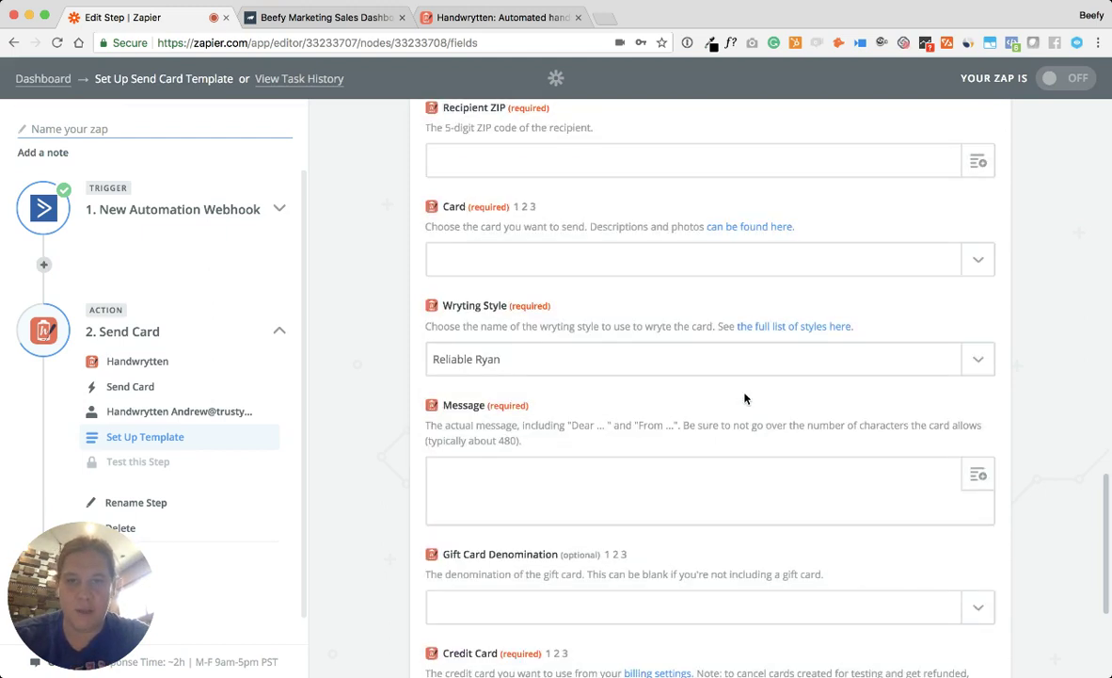
{"action": "scroll", "coordinate": [724, 395], "scroll_direction": "down", "scroll_amount": 2}
{"action": "left_click", "coordinate": [704, 387]}
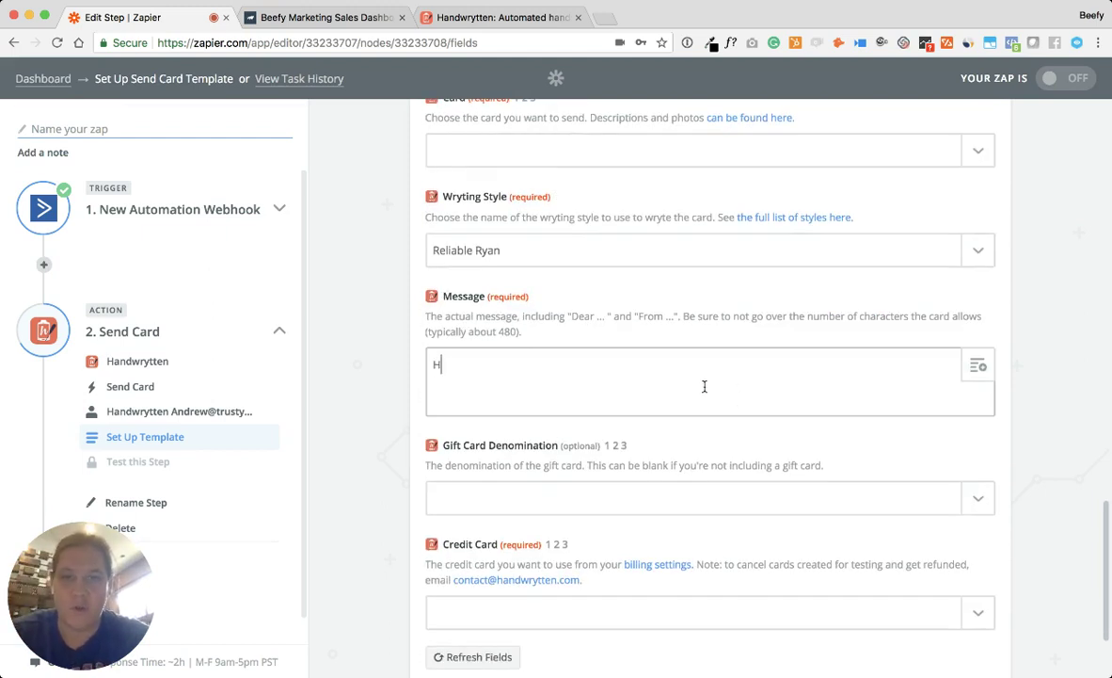
- Write the greeting 'Hello' with the contact's first name, then the new-website and gift card message
{"action": "type", "text": "Hello"}
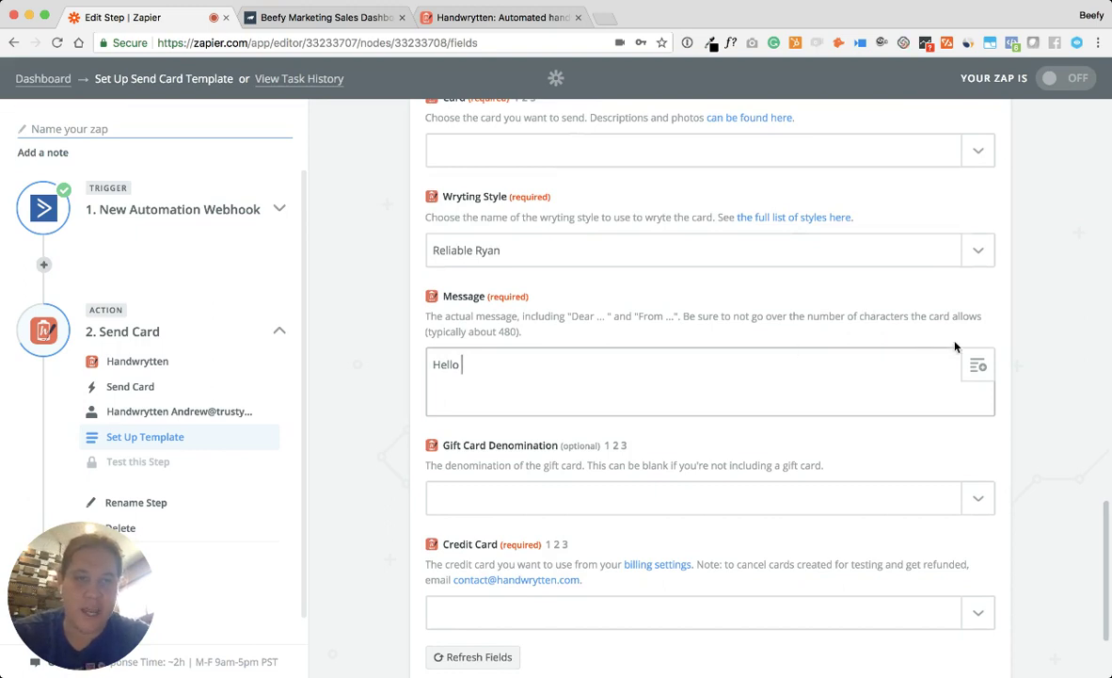
{"action": "left_click", "coordinate": [979, 369]}
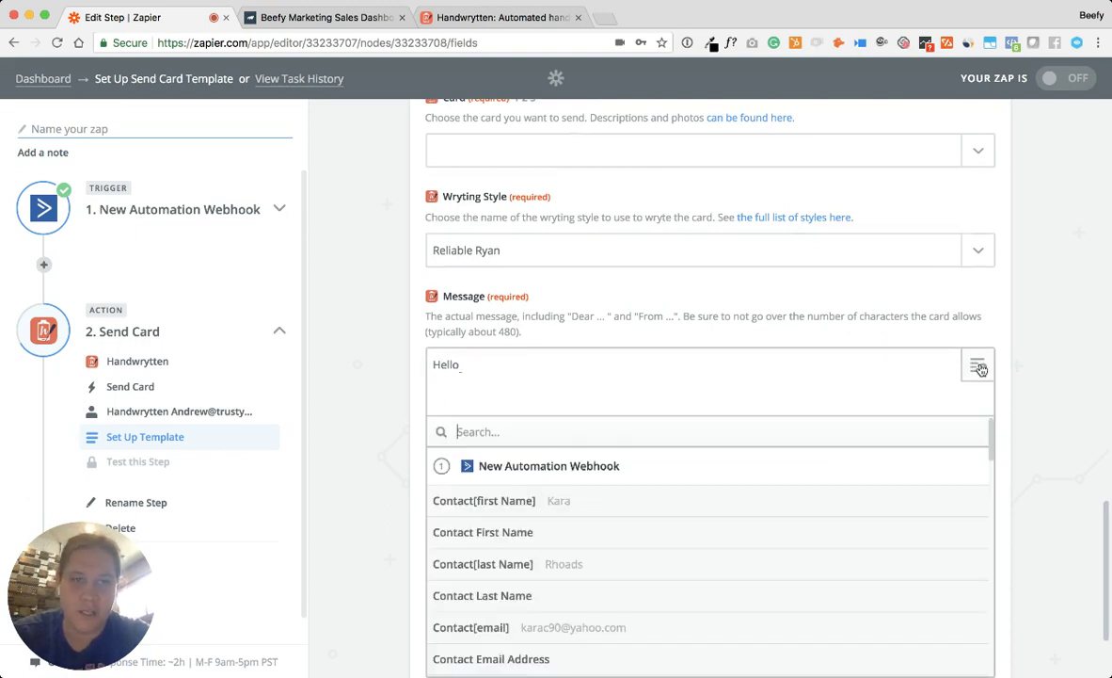
{"action": "left_click", "coordinate": [596, 499]}
{"action": "type", "text": ","}
{"action": "key", "text": "Return"}
{"action": "key", "text": "Return"}
{"action": "type", "text": "We're super excited to"}
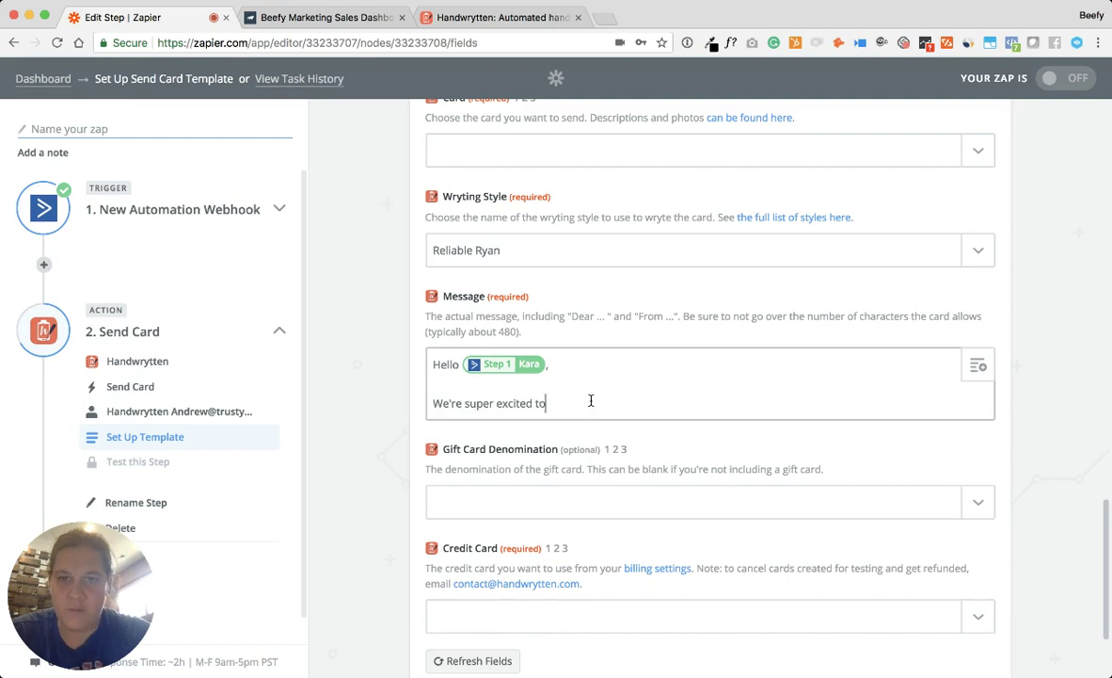
{"action": "type", "text": "be working with you"}
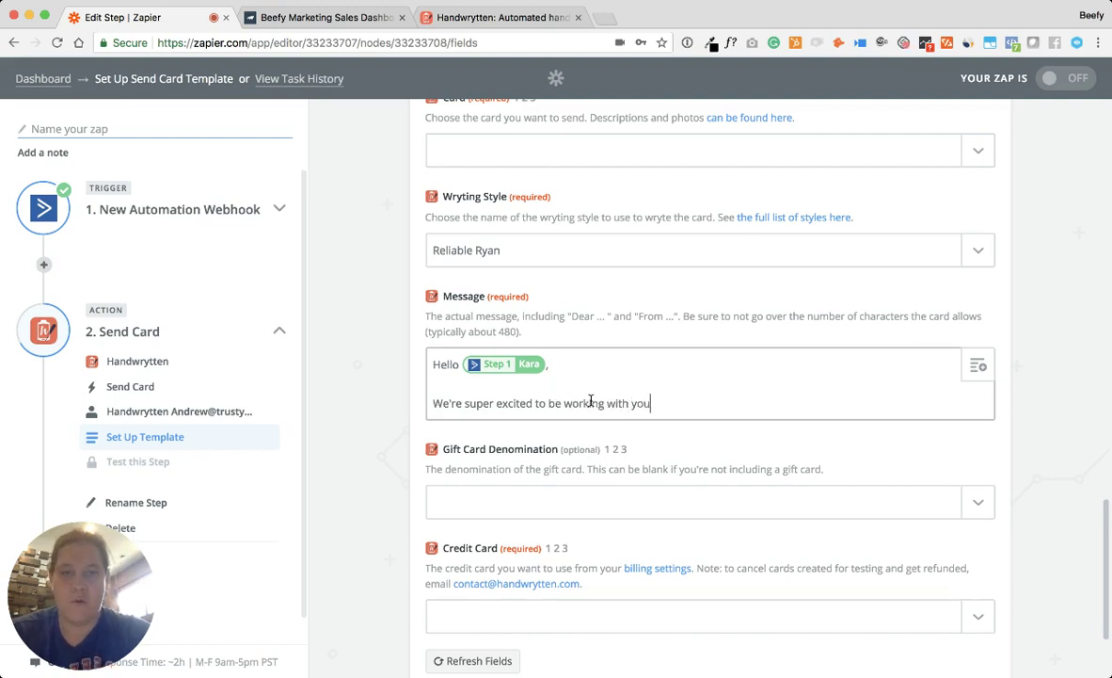
{"action": "type", "text": " on a new website! Enjoy the Starbucks gi"}
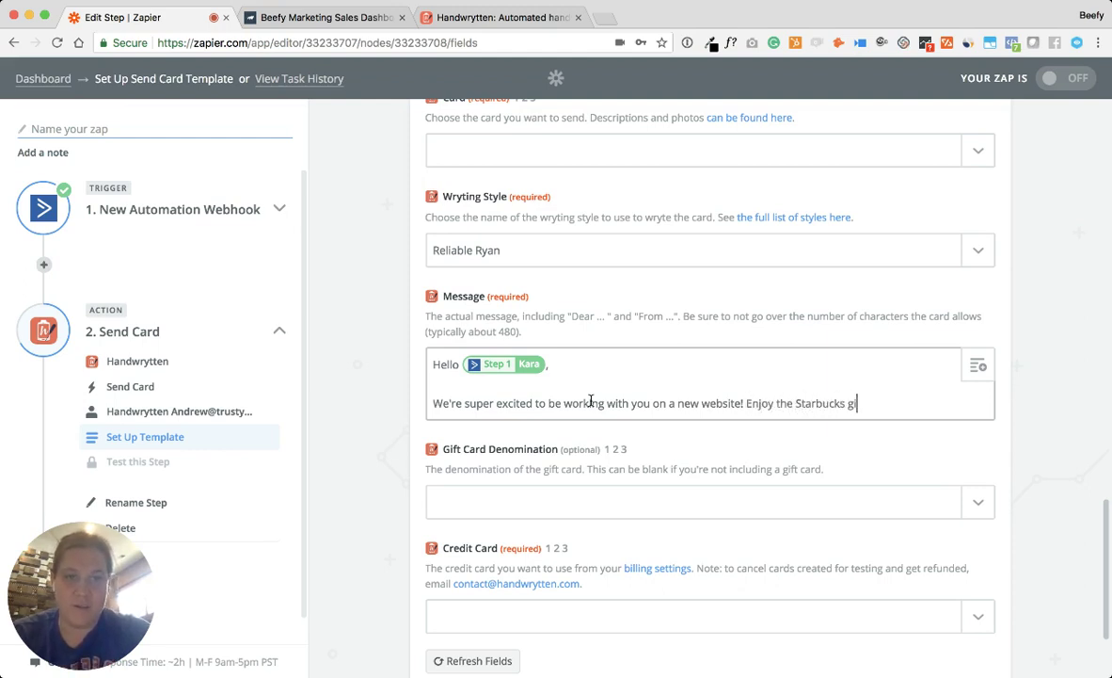
{"action": "type", "text": "ft cards"}
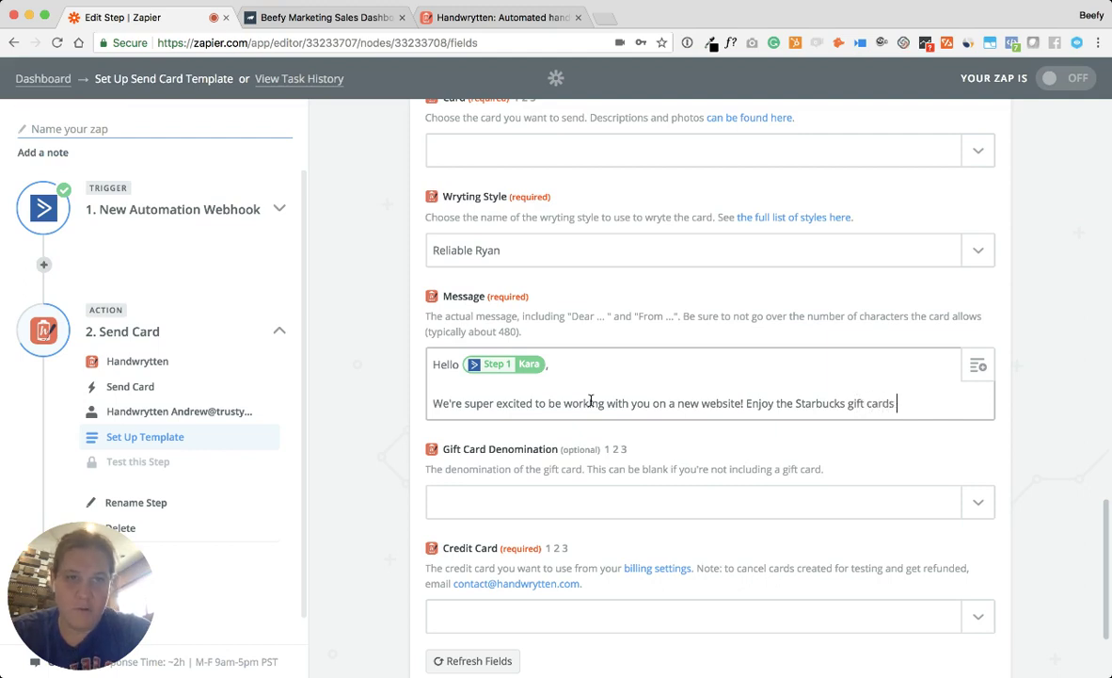
{"action": "key", "text": "BackSpace"}
{"action": "key", "text": "BackSpace"}
{"action": "type", "text": " we've inclu"}
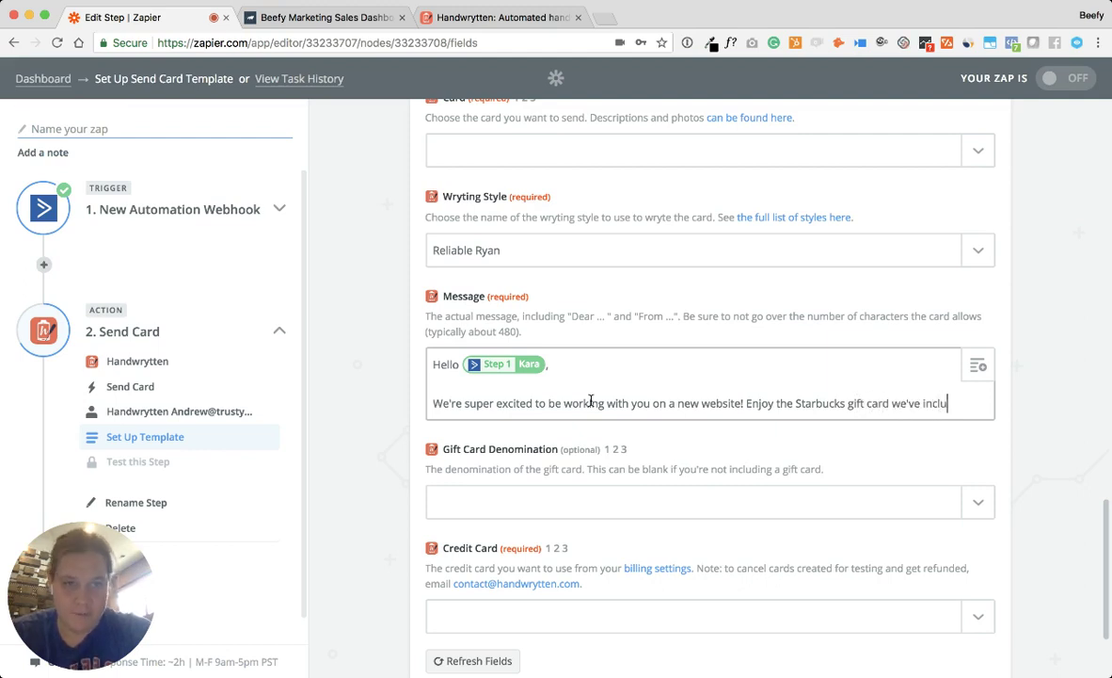
{"action": "type", "text": "ded! :)"}
- Sign the message off with 'Thank You,' and 'The Beefy Team' on separate lines
{"action": "key", "text": "Return"}
{"action": "key", "text": "Return"}
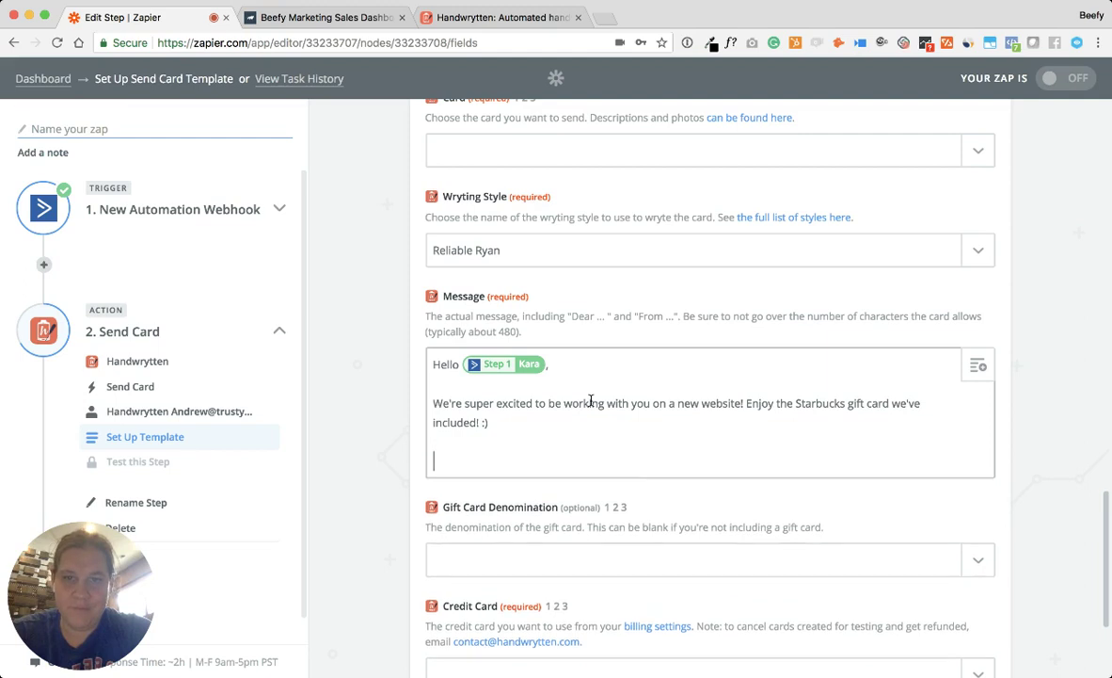
{"action": "type", "text": "Thank Y"}
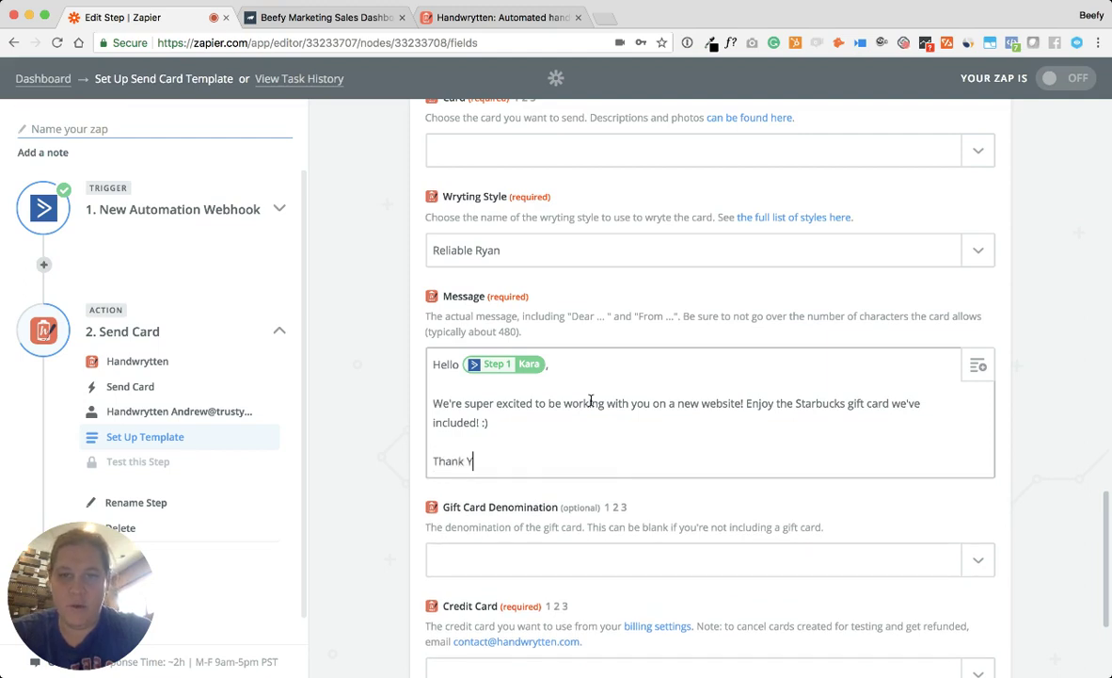
{"action": "type", "text": "ou,"}
{"action": "key", "text": "Return"}
{"action": "type", "text": "The Beefy Team"}
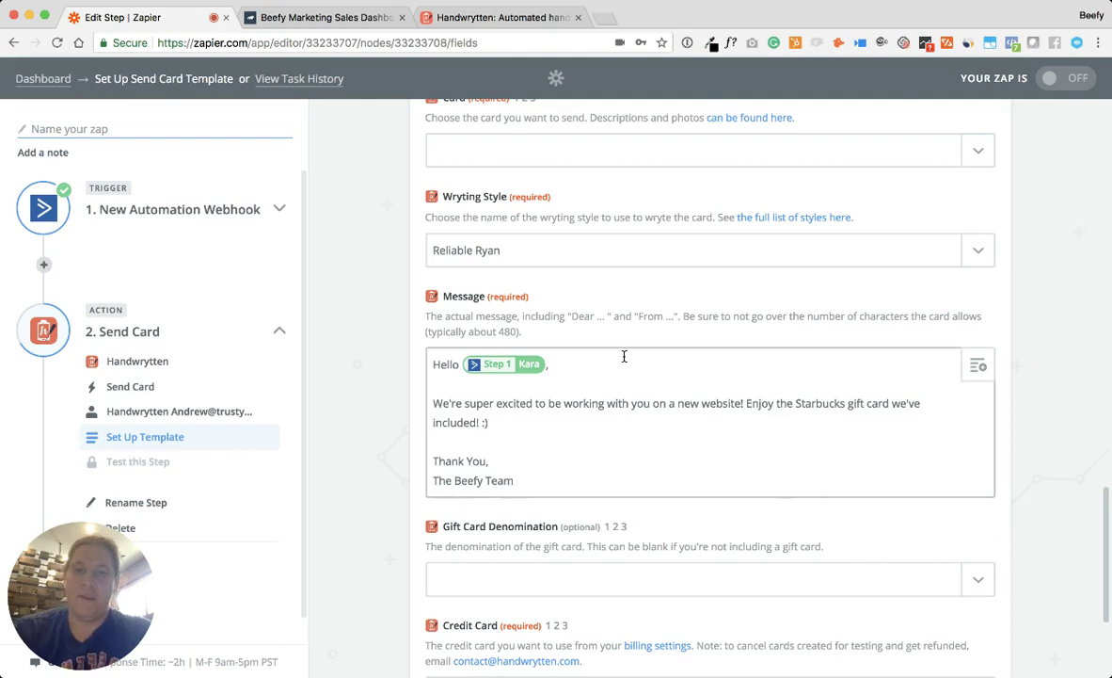
{"action": "scroll", "coordinate": [624, 356], "scroll_direction": "down", "scroll_amount": 3}
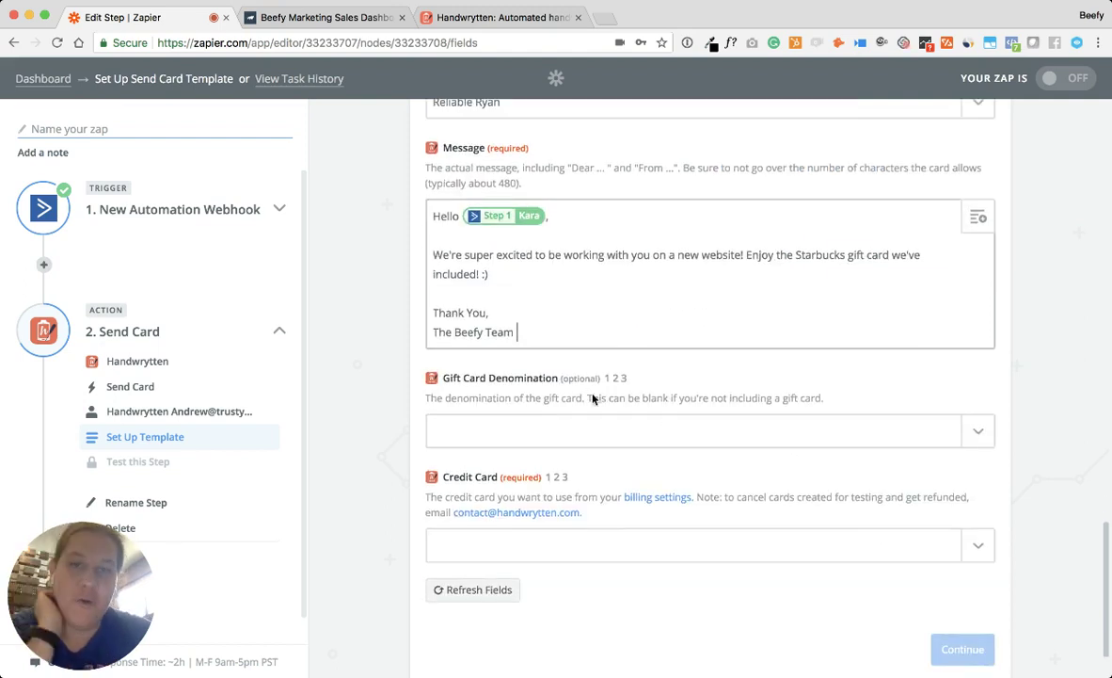
- Choose '$5 Starbucks Gift Card for $7.95' as the Gift Card Denomination
{"action": "left_click", "coordinate": [919, 431]}
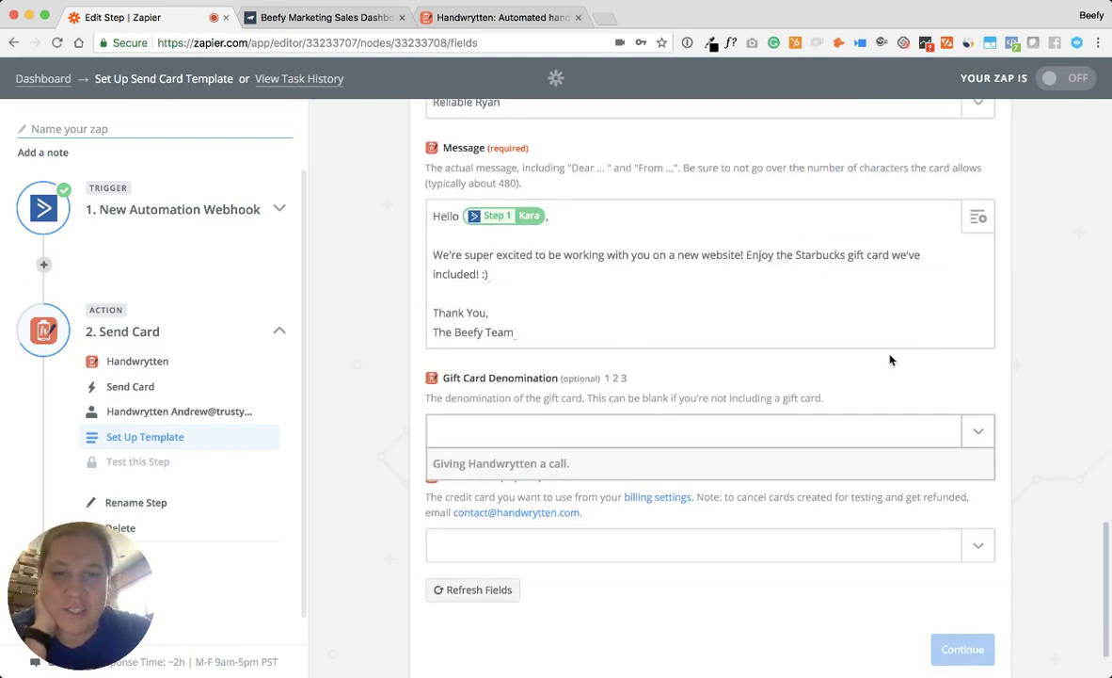
{"action": "scroll", "coordinate": [888, 367], "scroll_direction": "down", "scroll_amount": 2}
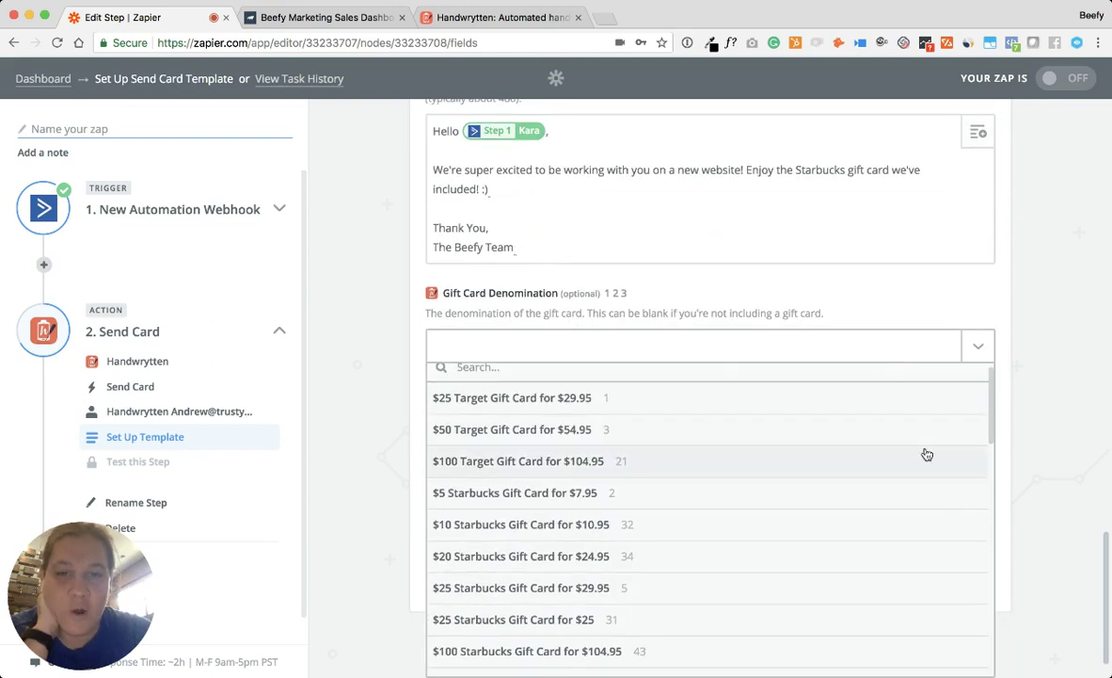
{"action": "scroll", "coordinate": [917, 442], "scroll_direction": "down", "scroll_amount": 5}
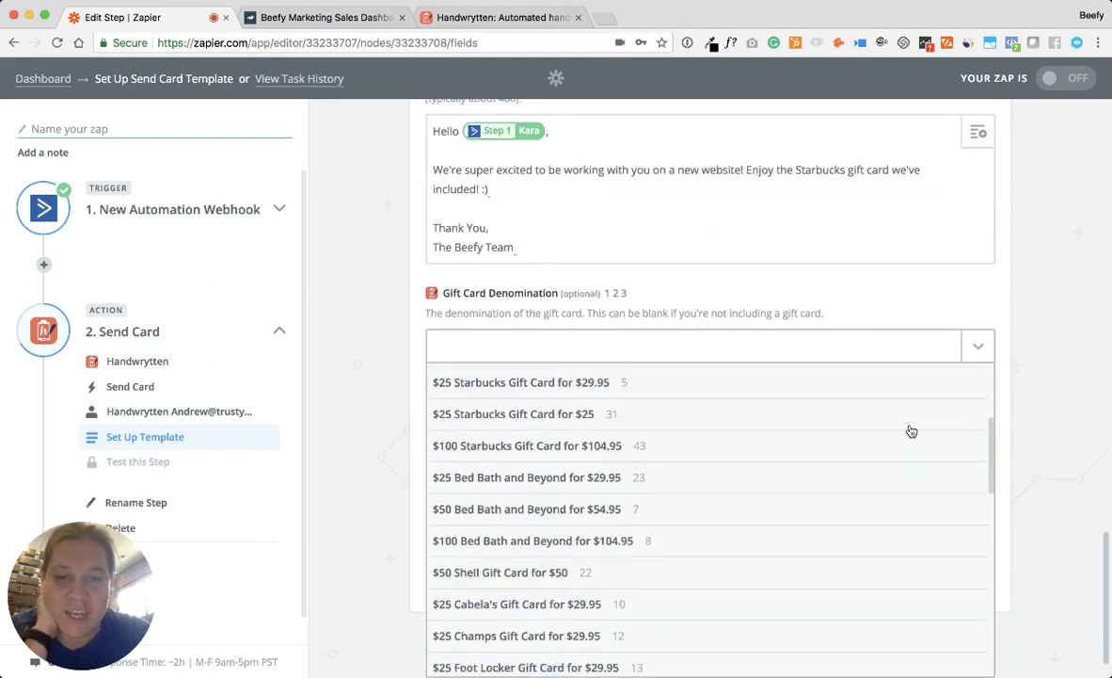
{"action": "scroll", "coordinate": [911, 431], "scroll_direction": "down", "scroll_amount": 5}
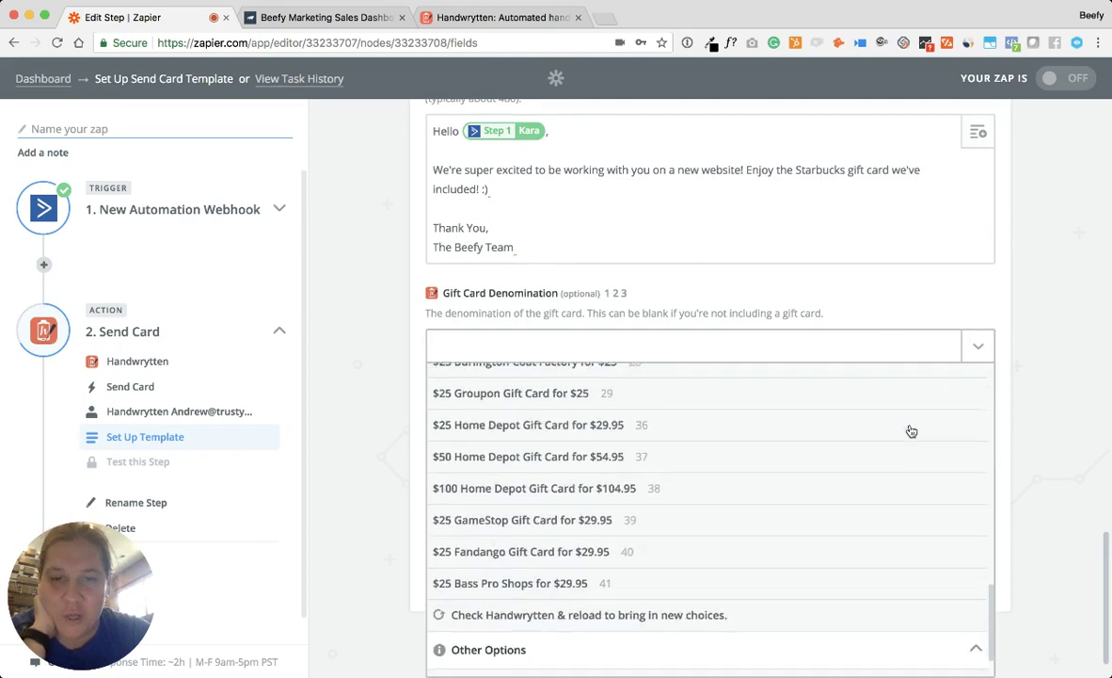
{"action": "scroll", "coordinate": [911, 431], "scroll_direction": "up", "scroll_amount": 5}
{"action": "scroll", "coordinate": [621, 455], "scroll_direction": "up", "scroll_amount": 5}
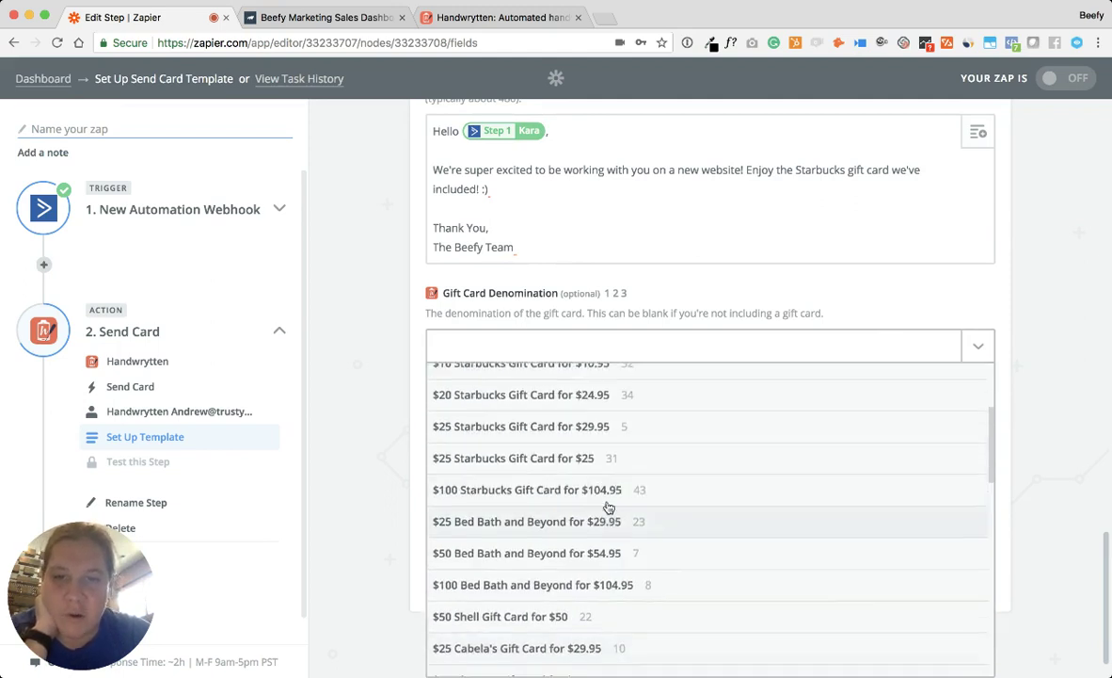
{"action": "scroll", "coordinate": [607, 503], "scroll_direction": "up", "scroll_amount": 2}
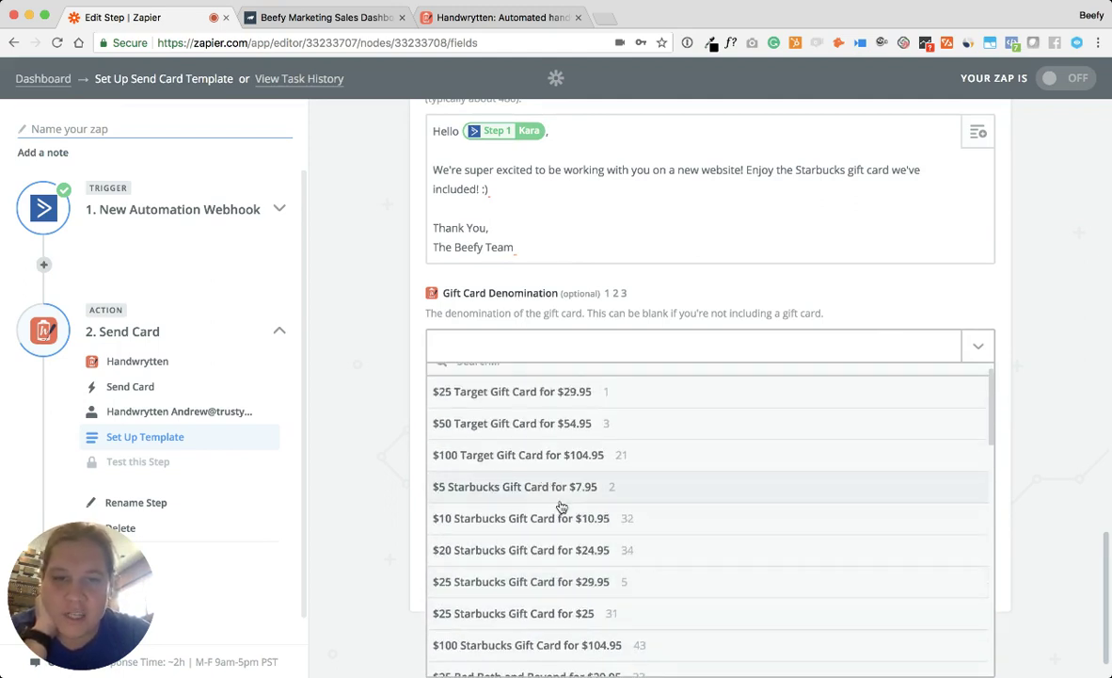
{"action": "left_click", "coordinate": [592, 489]}
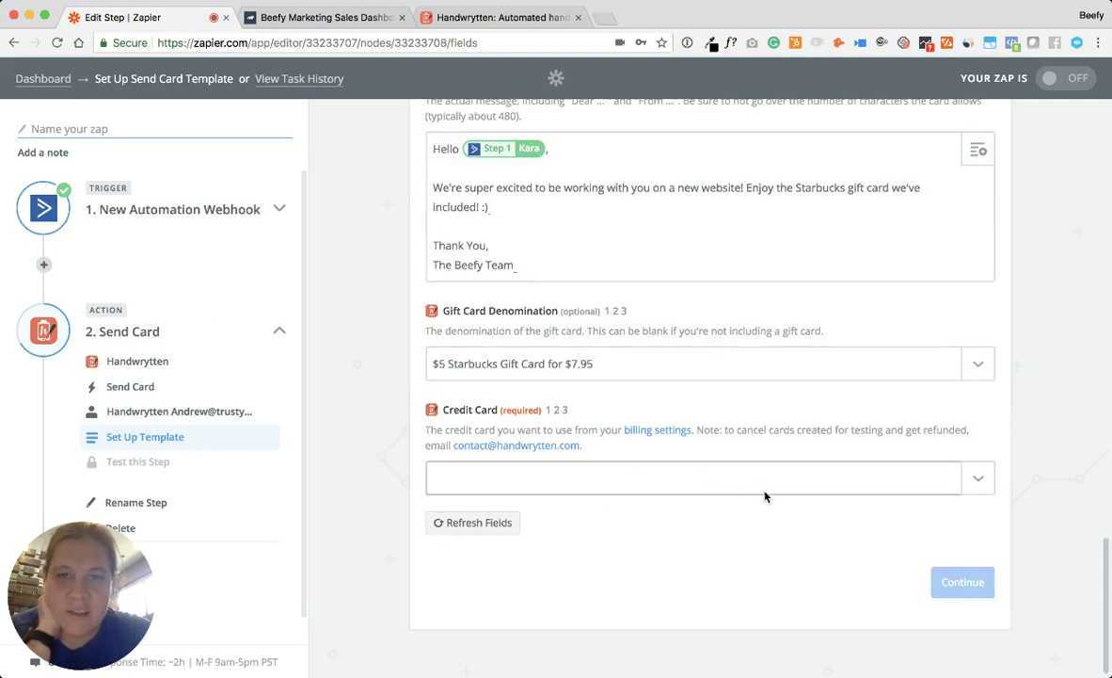
{"action": "scroll", "coordinate": [778, 521], "scroll_direction": "up", "scroll_amount": 4}
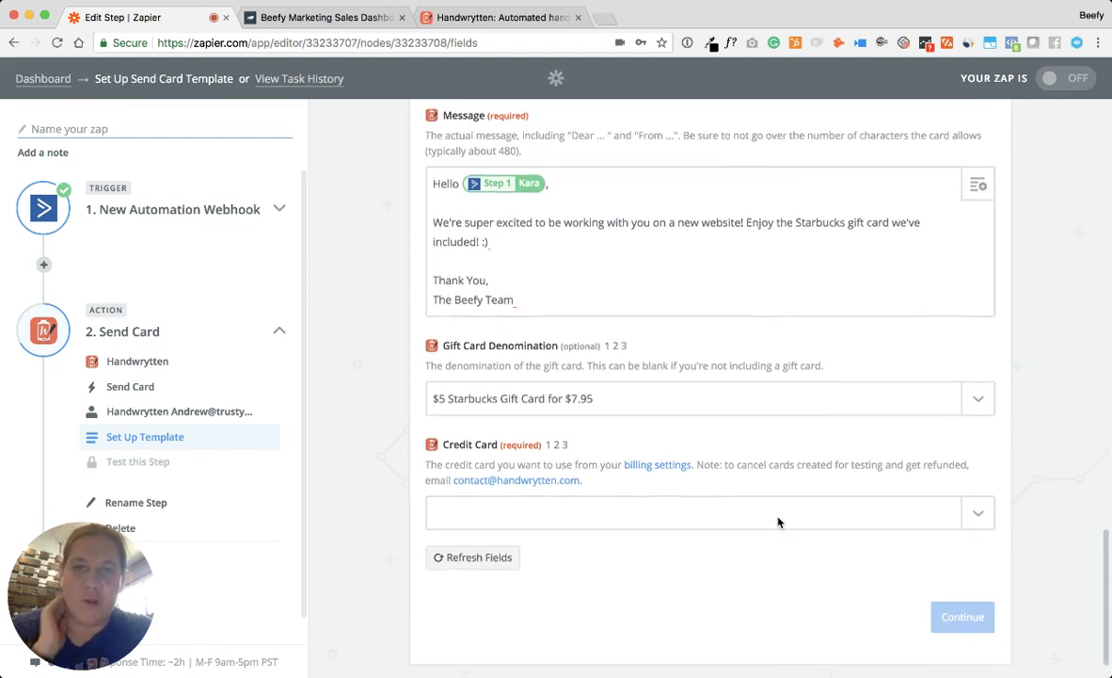
{"action": "scroll", "coordinate": [777, 521], "scroll_direction": "up", "scroll_amount": 3}
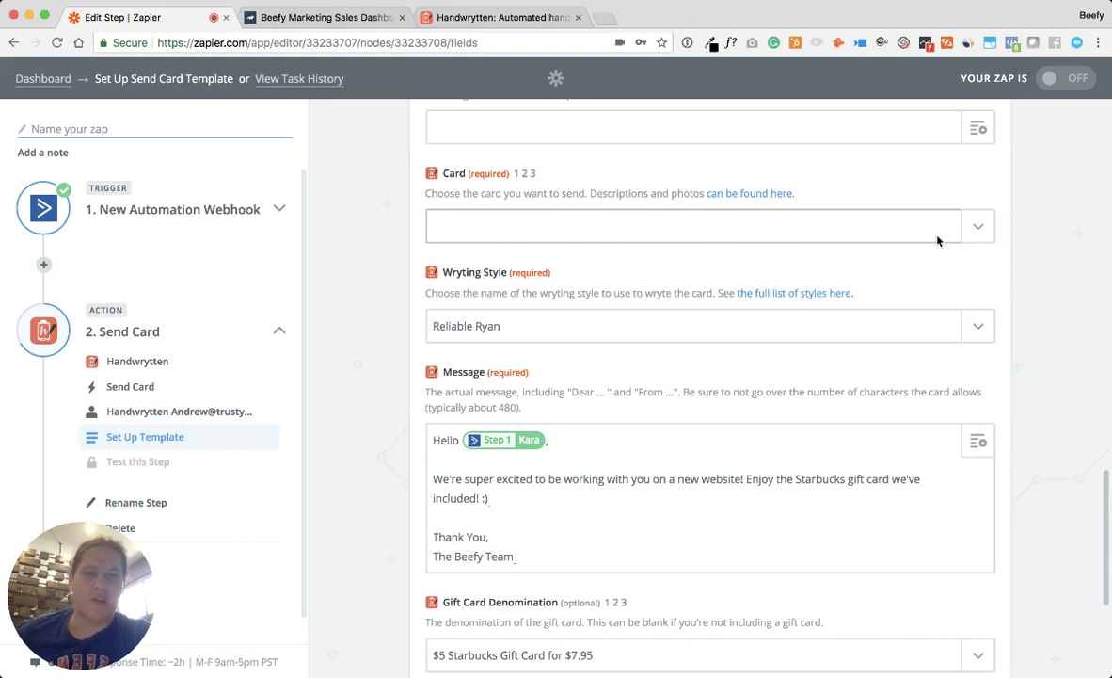
- Select Kraft Thank You as the card design
{"action": "left_click", "coordinate": [980, 228]}
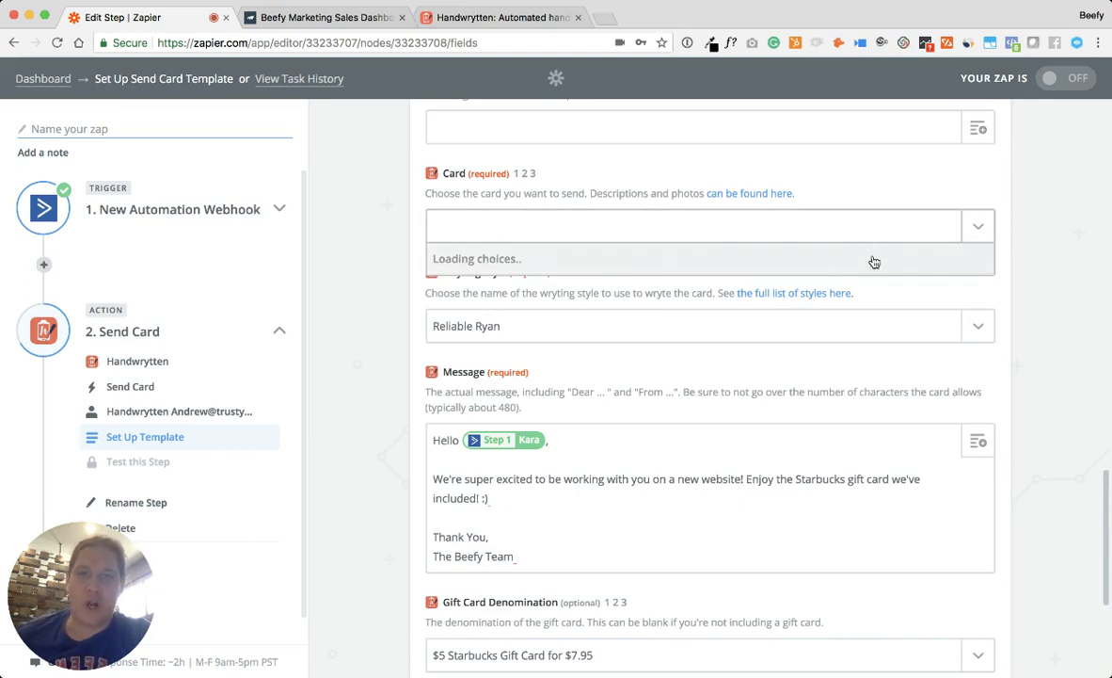
{"action": "scroll", "coordinate": [851, 348], "scroll_direction": "down", "scroll_amount": 2}
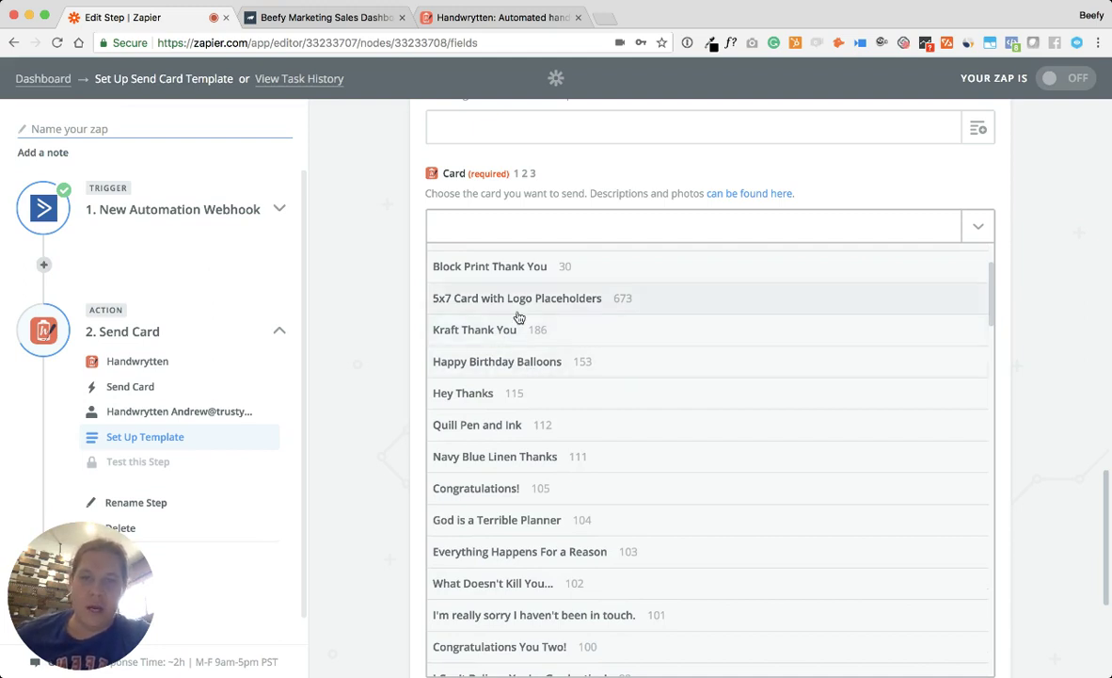
{"action": "scroll", "coordinate": [654, 390], "scroll_direction": "down", "scroll_amount": 5}
{"action": "scroll", "coordinate": [655, 392], "scroll_direction": "down", "scroll_amount": 10}
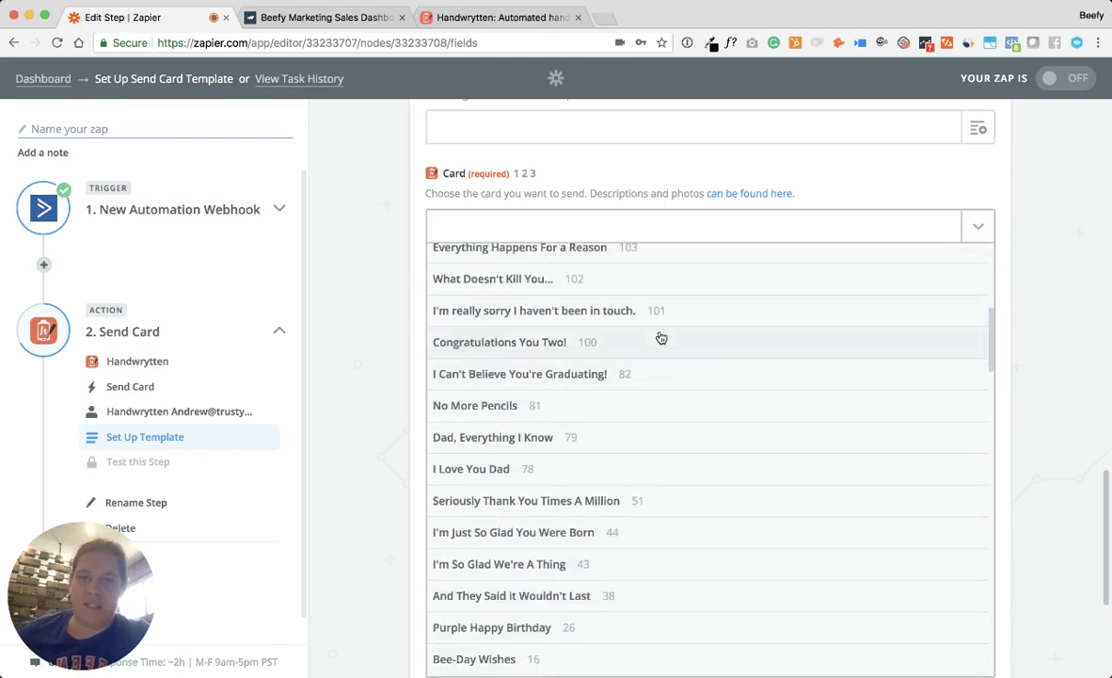
{"action": "scroll", "coordinate": [662, 336], "scroll_direction": "down", "scroll_amount": 9}
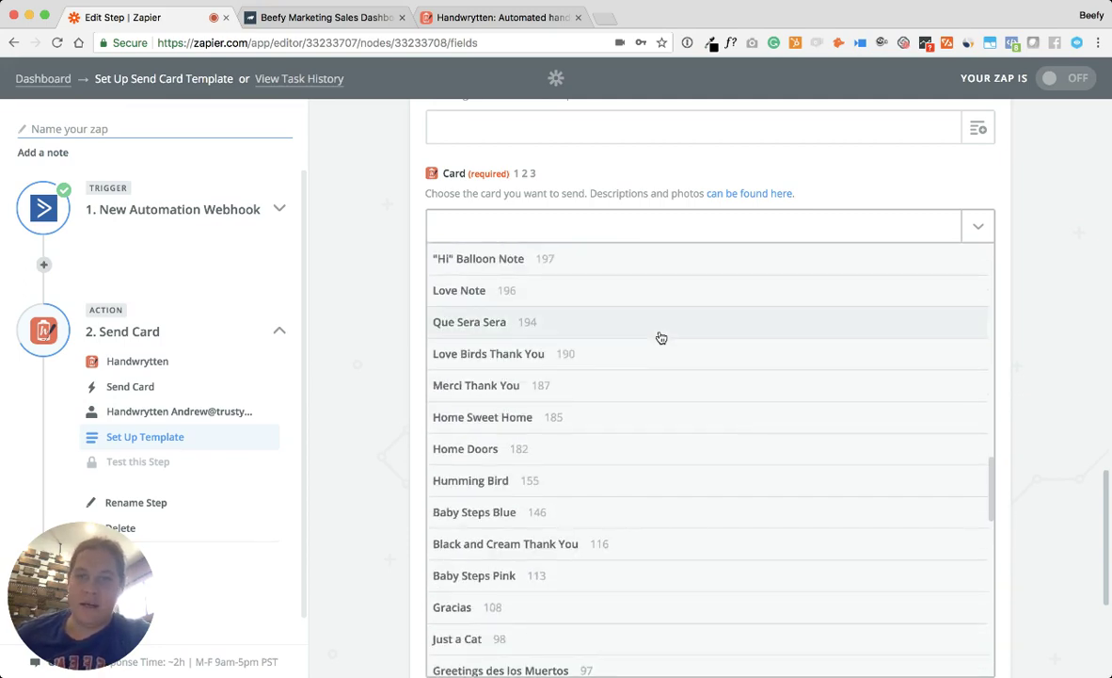
{"action": "scroll", "coordinate": [662, 337], "scroll_direction": "down", "scroll_amount": 10}
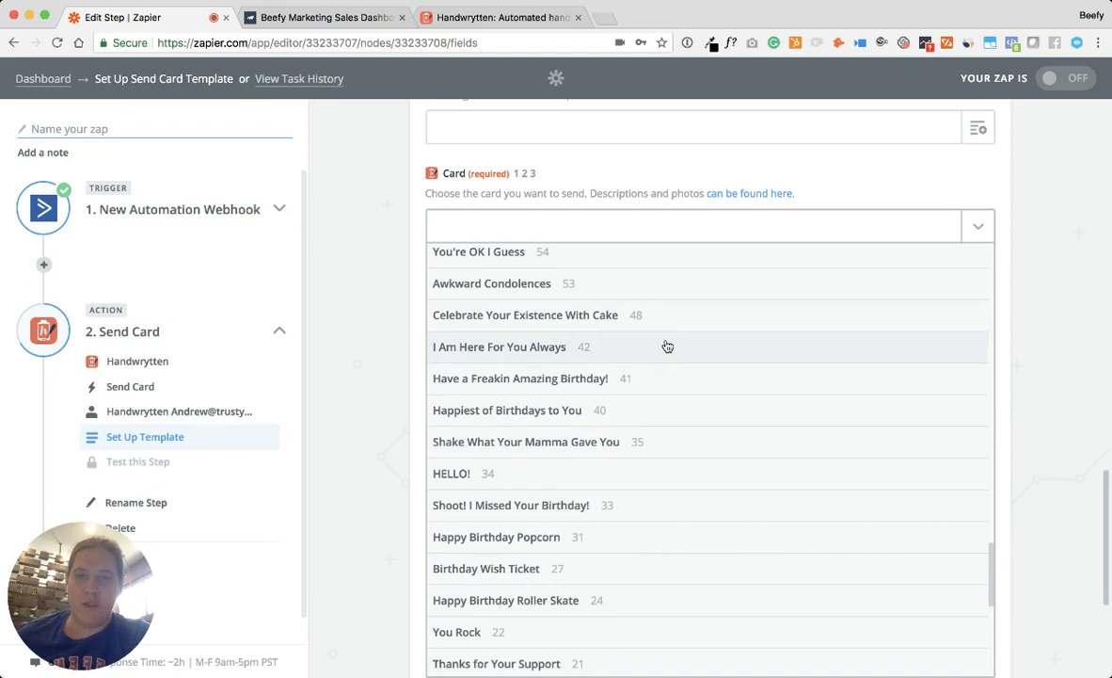
{"action": "scroll", "coordinate": [665, 348], "scroll_direction": "down", "scroll_amount": 5}
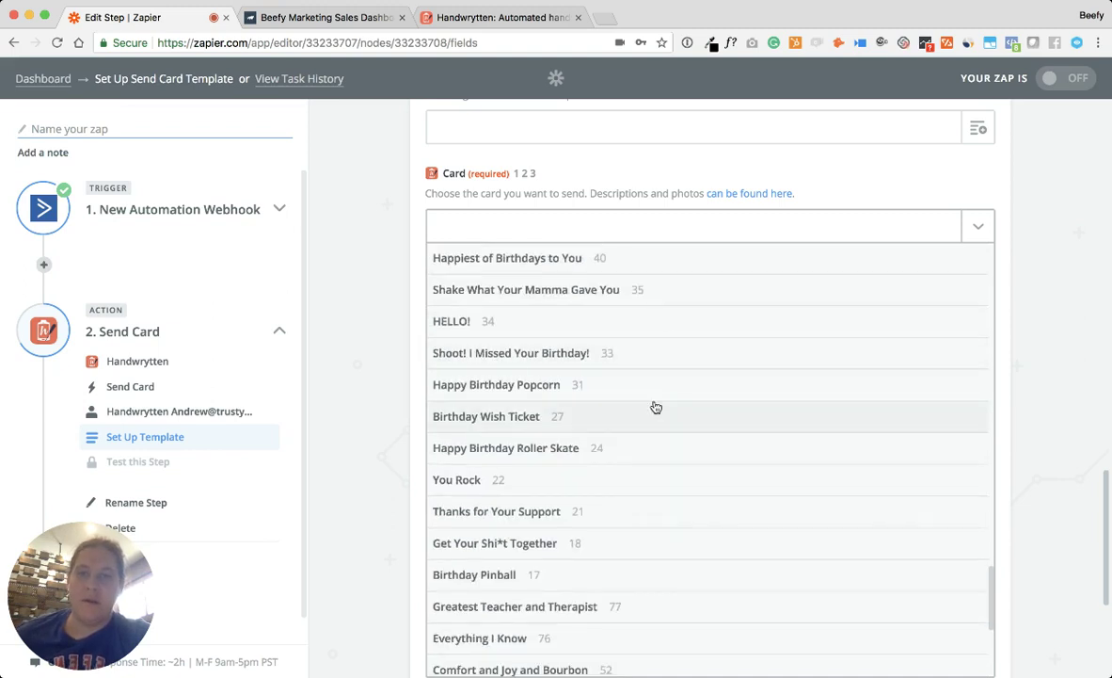
{"action": "scroll", "coordinate": [656, 406], "scroll_direction": "down", "scroll_amount": 4}
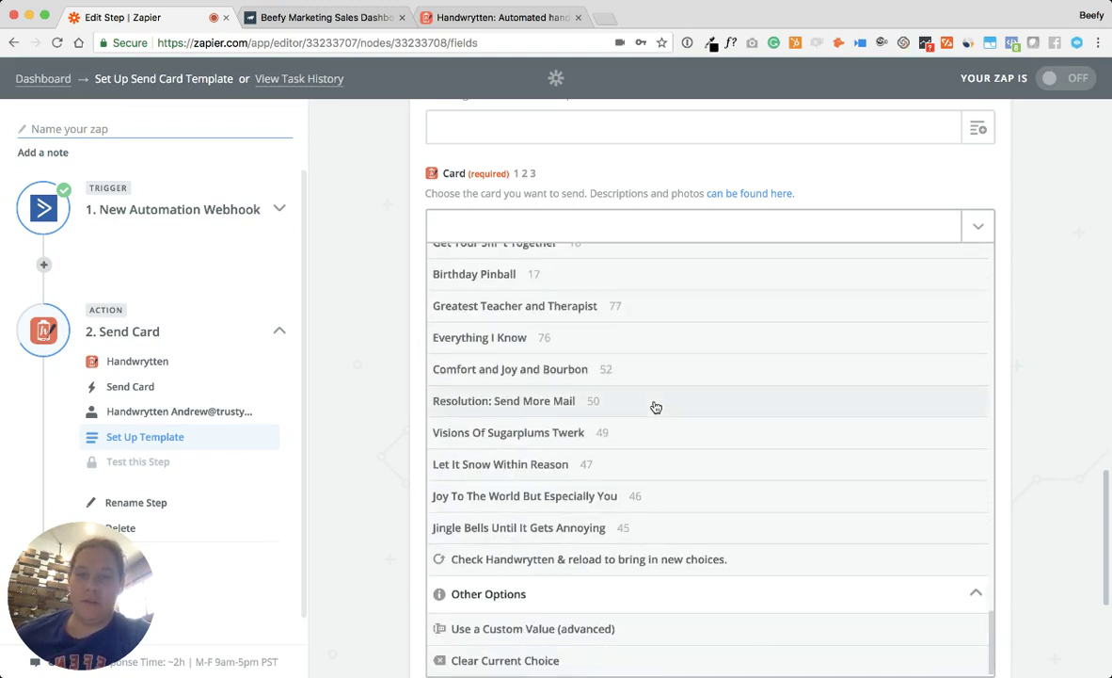
{"action": "scroll", "coordinate": [672, 472], "scroll_direction": "up", "scroll_amount": 15}
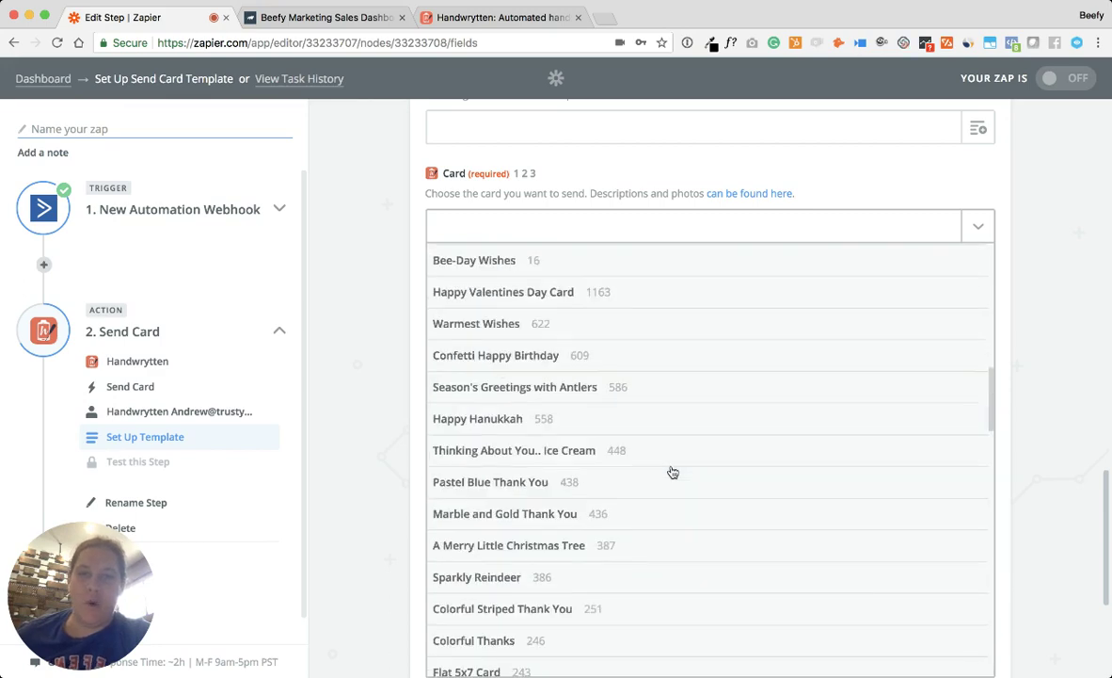
{"action": "scroll", "coordinate": [673, 471], "scroll_direction": "up", "scroll_amount": 5}
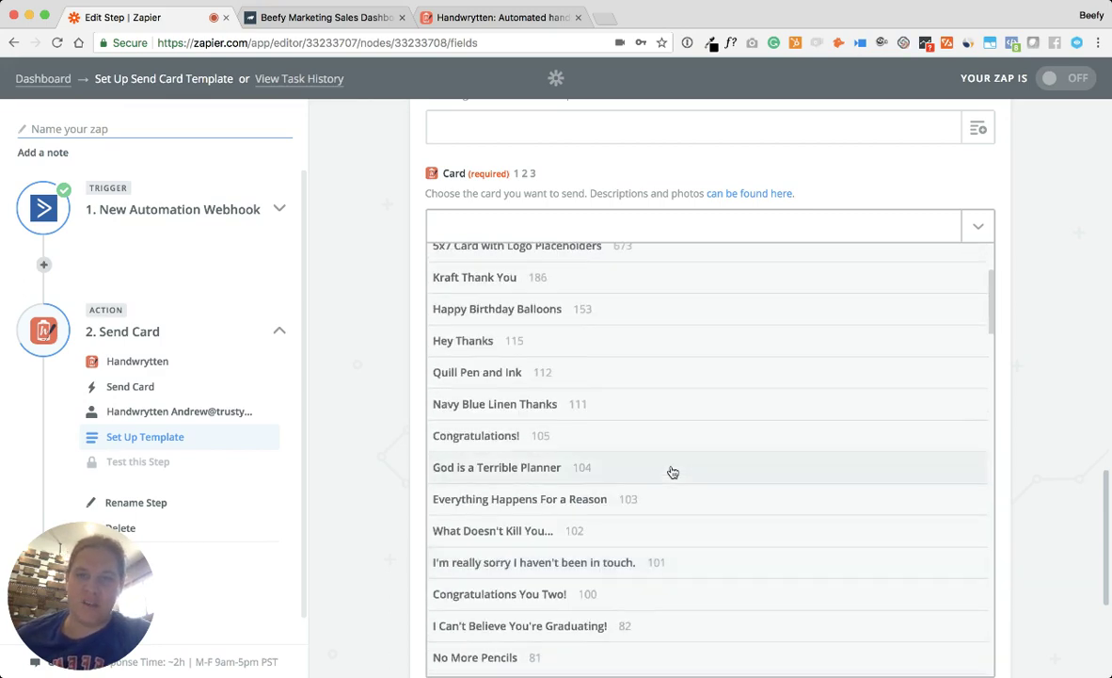
{"action": "left_click", "coordinate": [640, 429]}
- Review the filled template's gift card and Credit Card fields
{"action": "scroll", "coordinate": [753, 352], "scroll_direction": "up", "scroll_amount": 2}
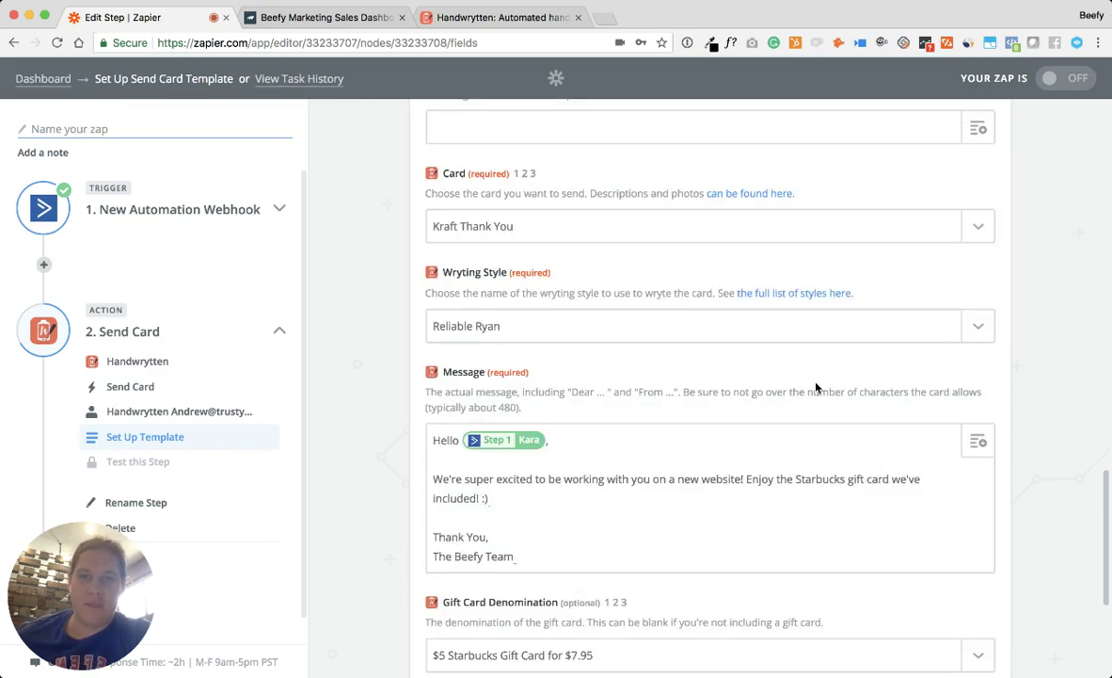
{"action": "scroll", "coordinate": [830, 419], "scroll_direction": "up", "scroll_amount": 3}
{"action": "scroll", "coordinate": [832, 414], "scroll_direction": "down", "scroll_amount": 7}
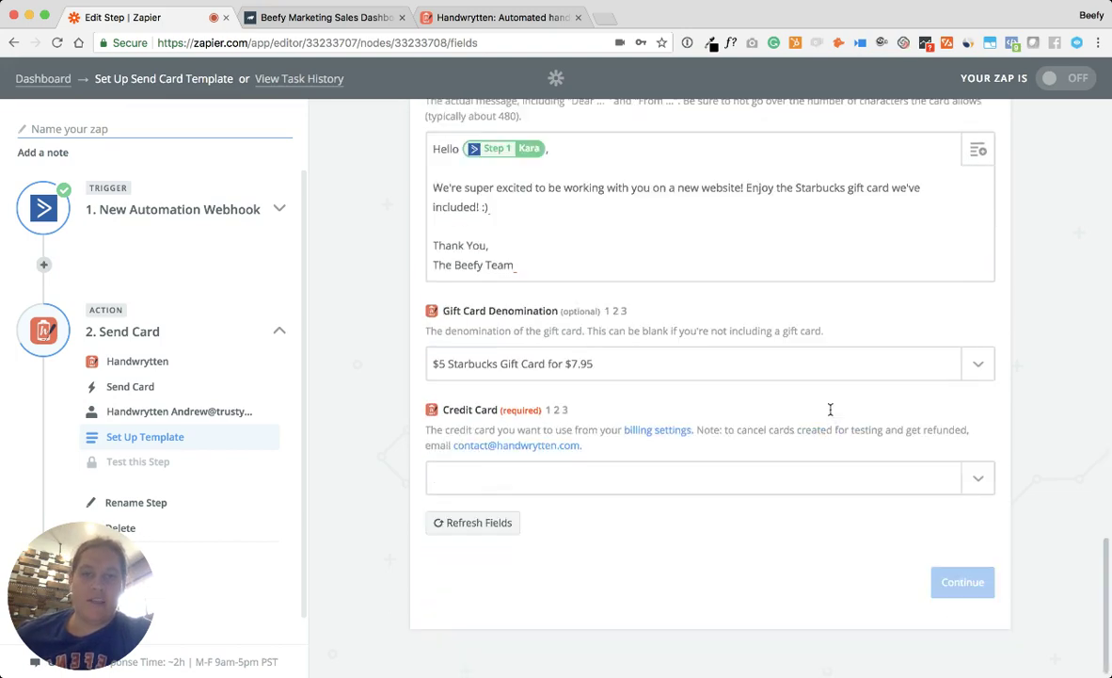
{"action": "scroll", "coordinate": [256, 466], "scroll_direction": "down", "scroll_amount": 1}
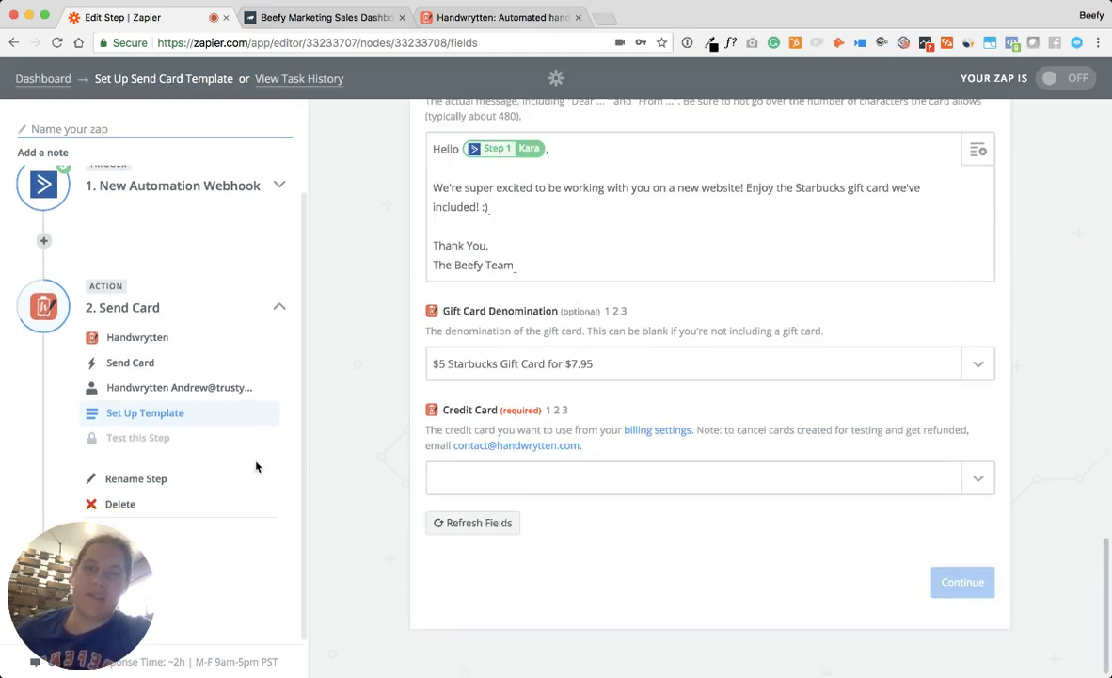
{"action": "left_click", "coordinate": [325, 17]}
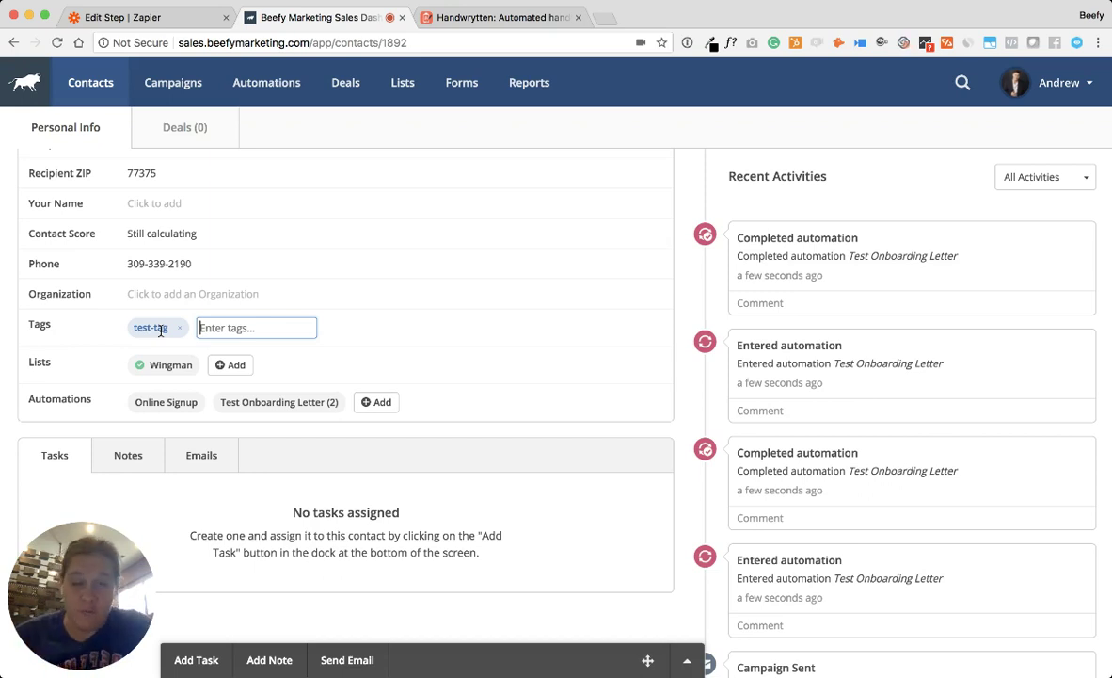
- Show the Automations list filtered to the six active automations
{"action": "left_click", "coordinate": [238, 89]}
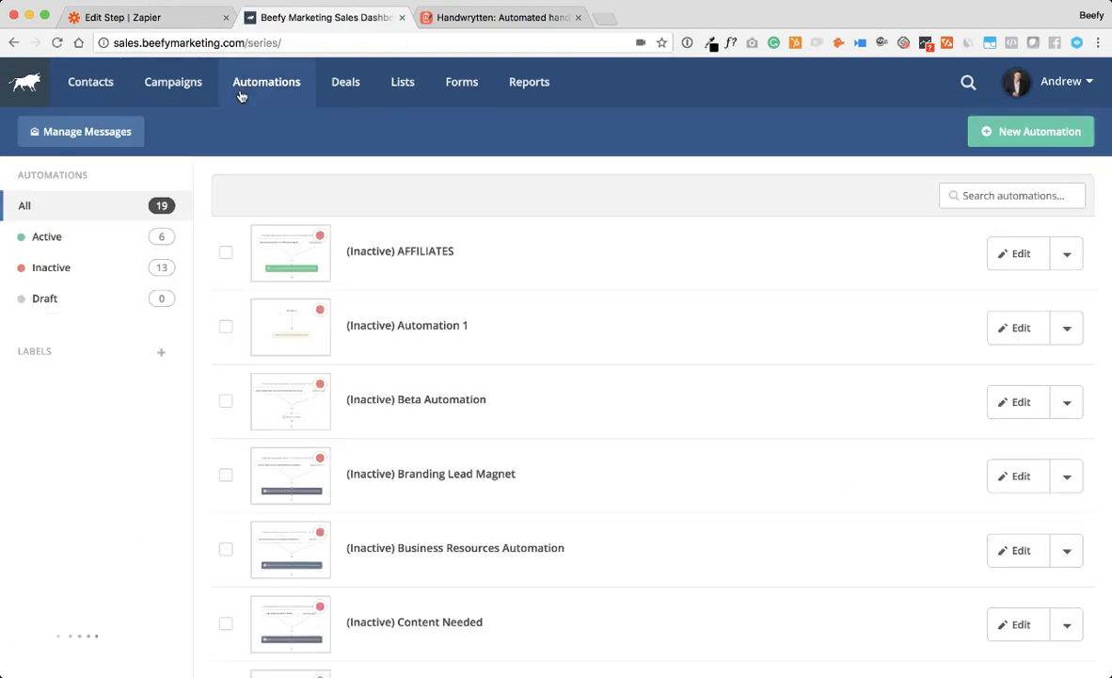
{"action": "left_click", "coordinate": [113, 236]}
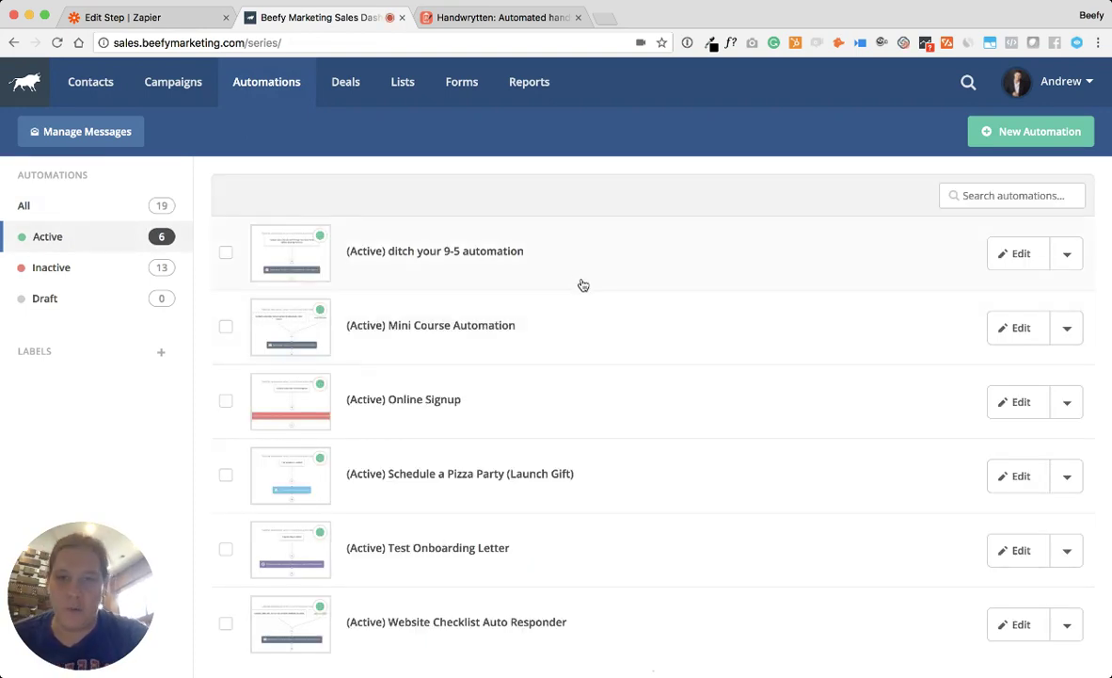
{"action": "scroll", "coordinate": [504, 376], "scroll_direction": "down", "scroll_amount": 1}
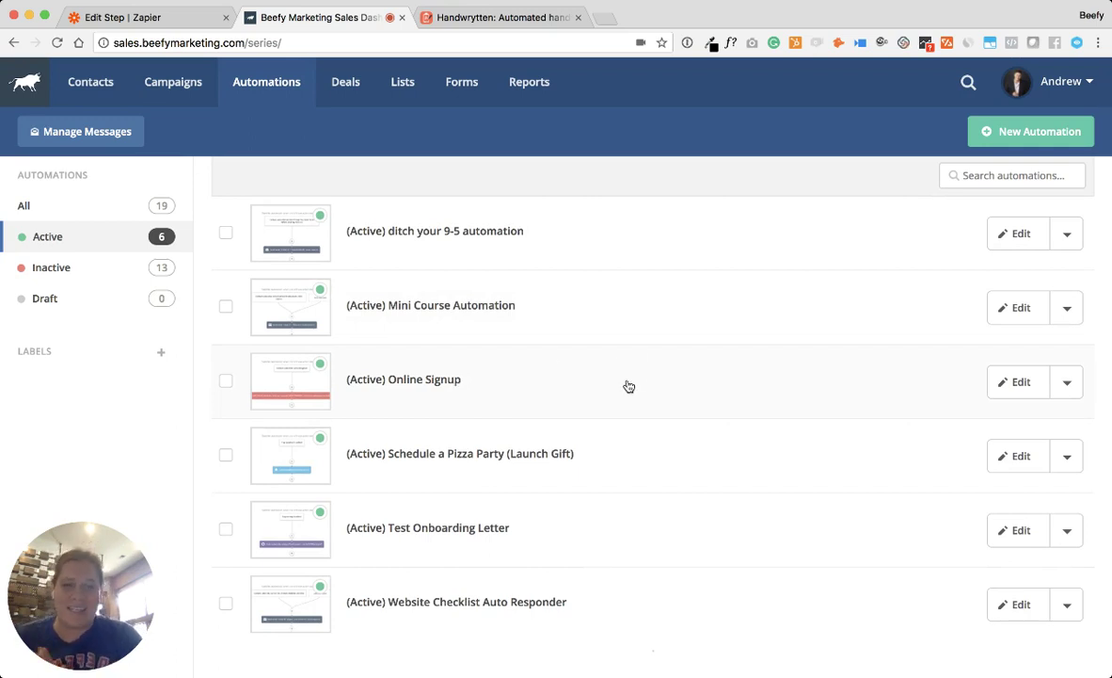
- Open the Schedule a Pizza Party (Launch Gift) automation and scroll to its Zapier webhook step
{"action": "left_click", "coordinate": [456, 454]}
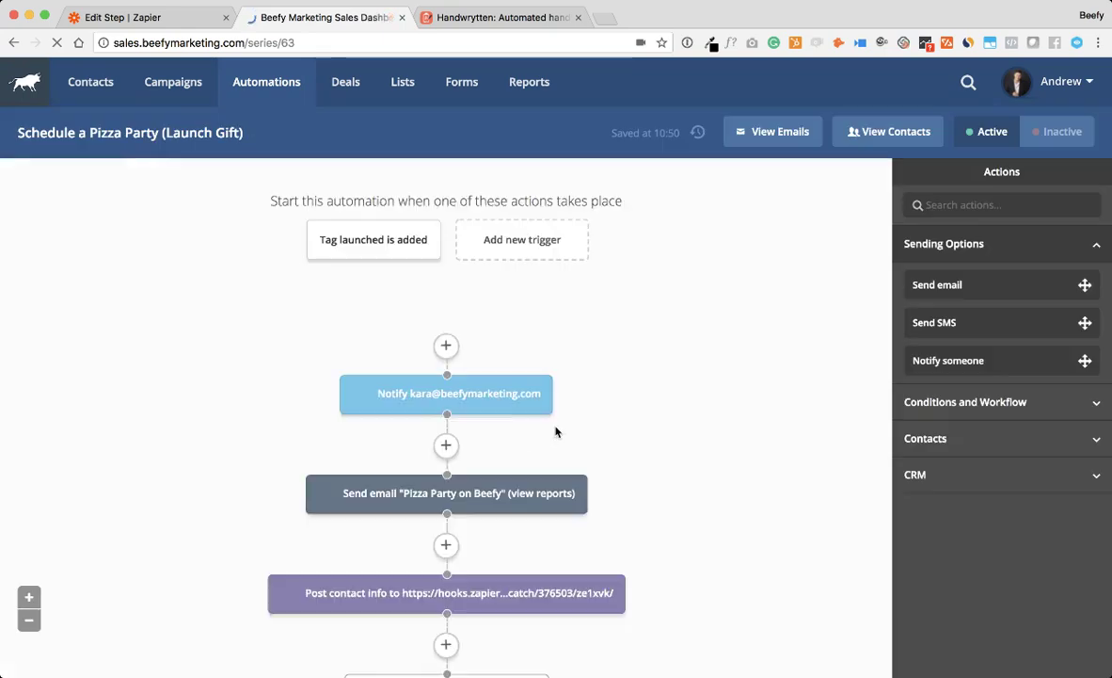
{"action": "mouse_move", "coordinate": [378, 246]}
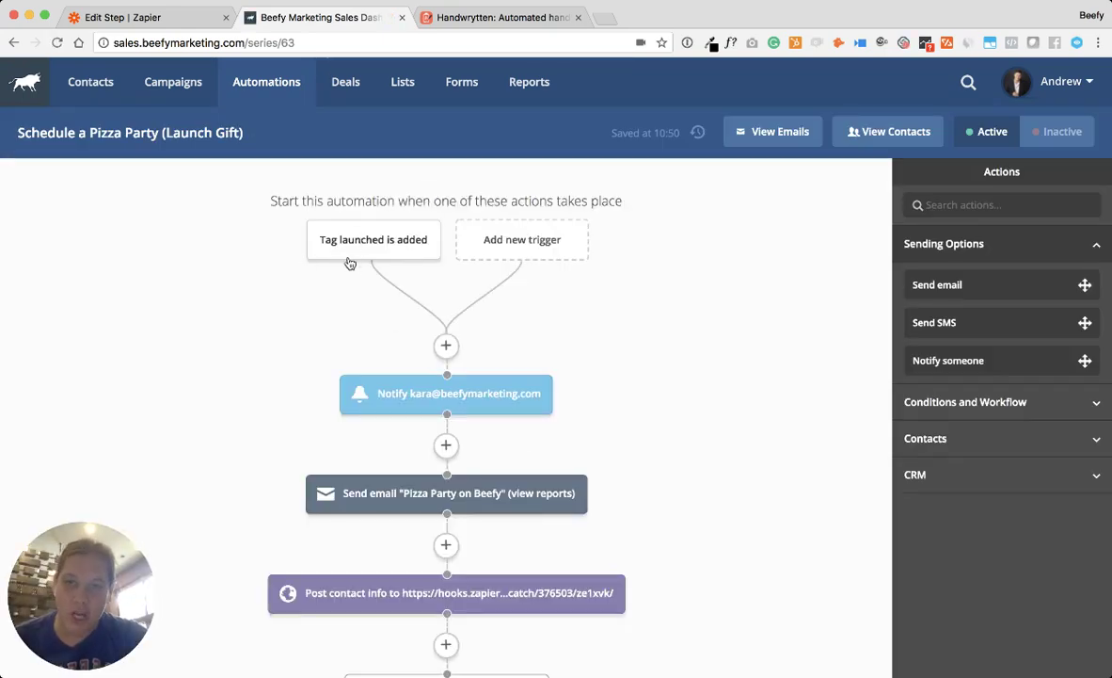
{"action": "scroll", "coordinate": [565, 254], "scroll_direction": "down", "scroll_amount": 3}
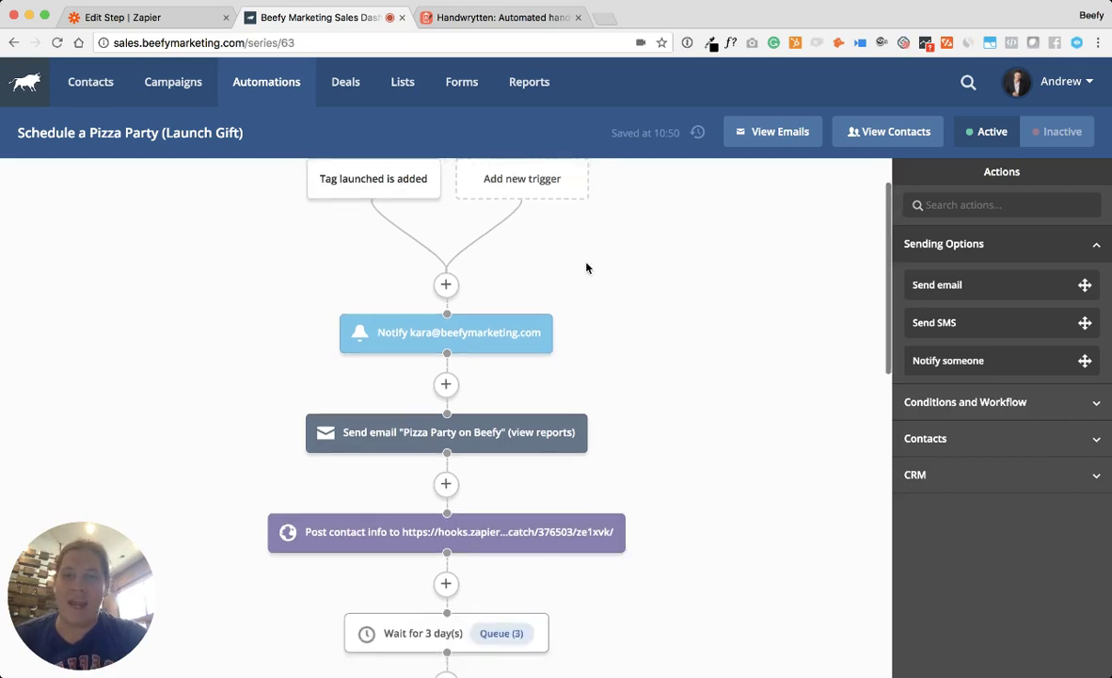
{"action": "mouse_move", "coordinate": [464, 289]}
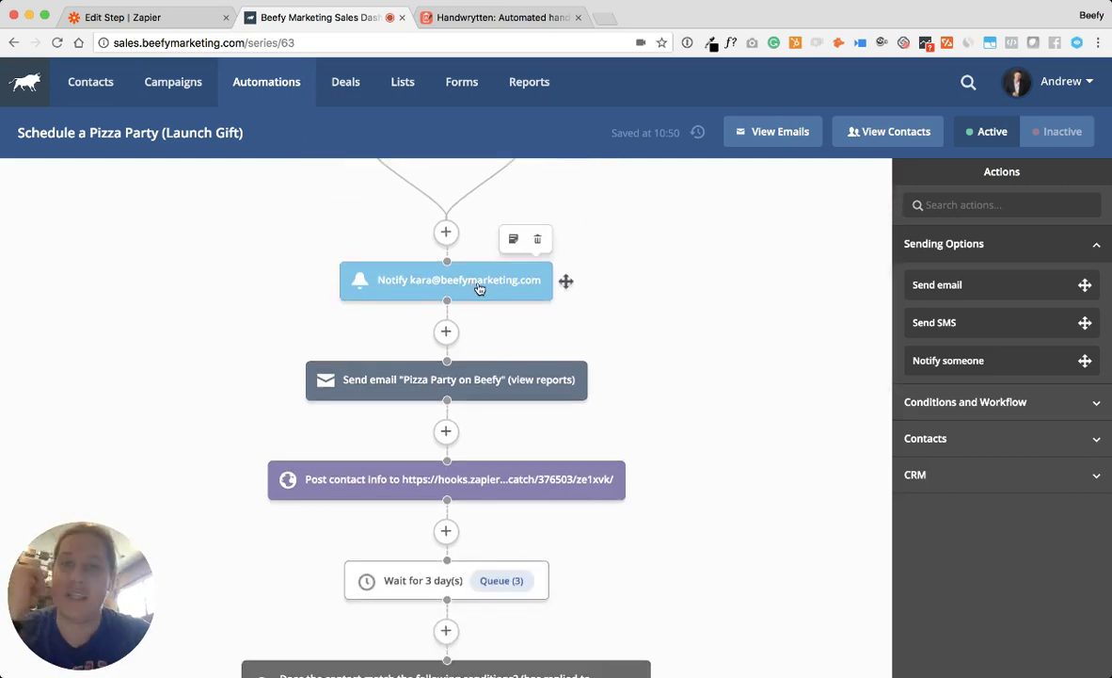
{"action": "scroll", "coordinate": [681, 258], "scroll_direction": "down", "scroll_amount": 1}
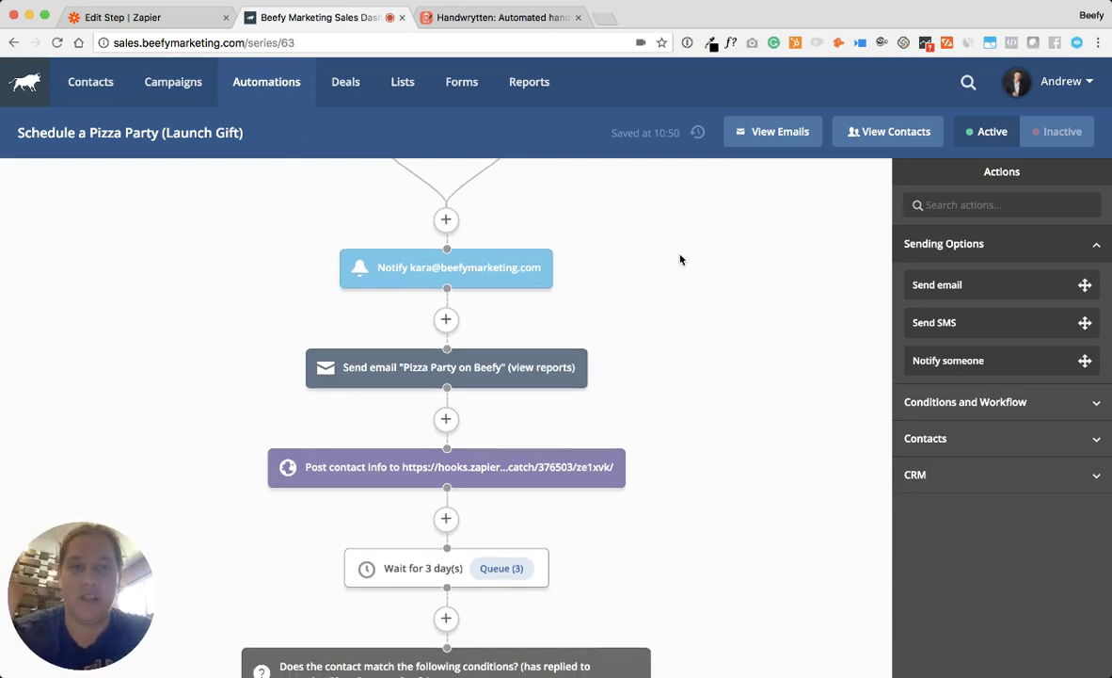
{"action": "scroll", "coordinate": [662, 239], "scroll_direction": "down", "scroll_amount": 2}
{"action": "mouse_move", "coordinate": [385, 294]}
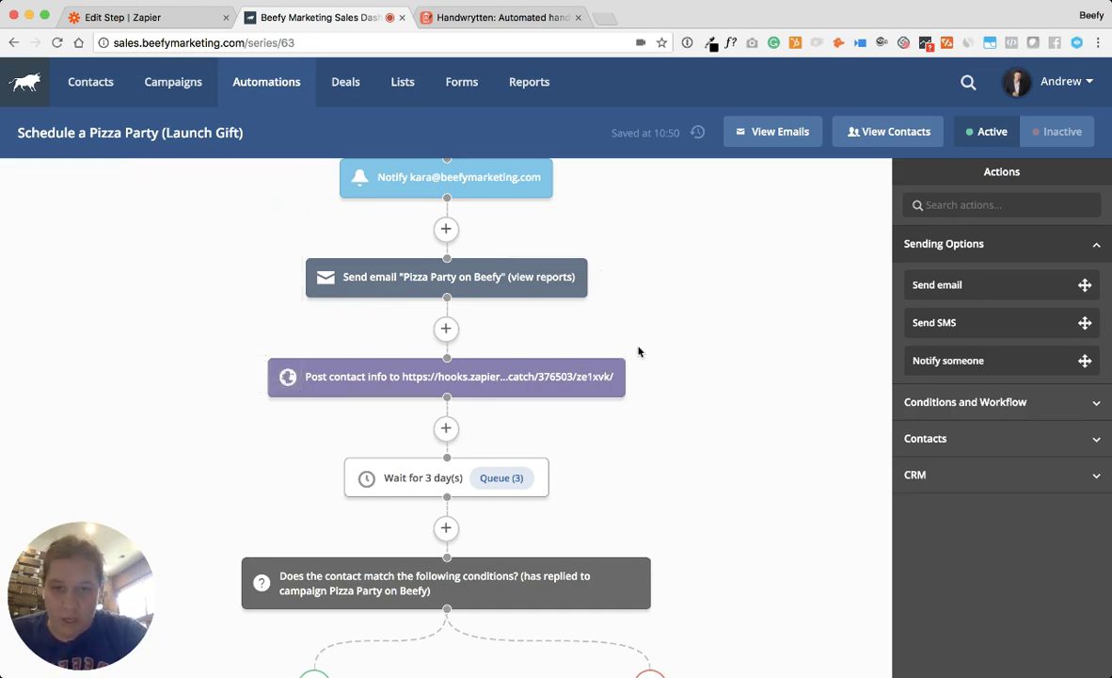
{"action": "scroll", "coordinate": [640, 353], "scroll_direction": "down", "scroll_amount": 1}
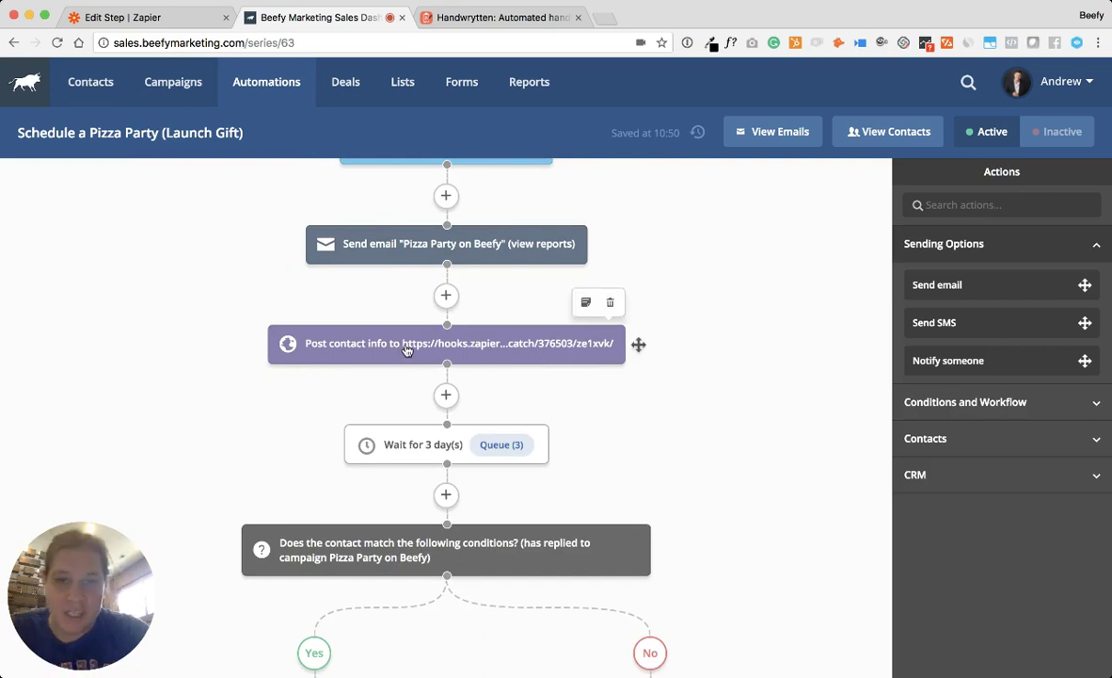
- Copy the Zapier webhook step's URL and close the dialog unchanged
{"action": "left_click", "coordinate": [410, 344]}
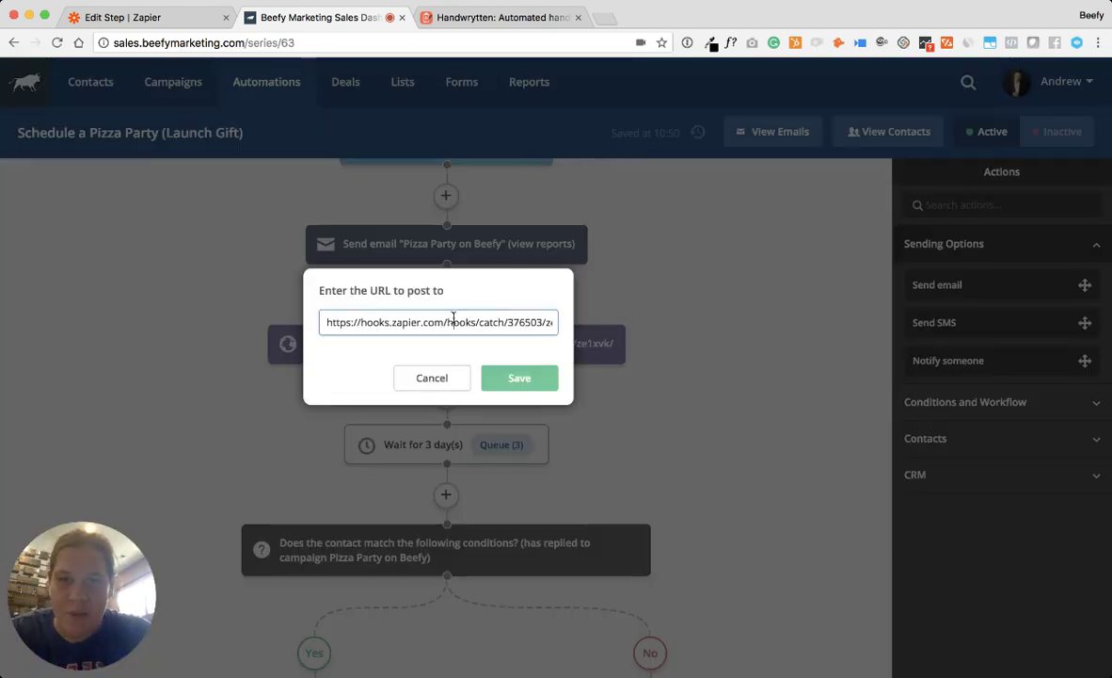
{"action": "triple_click", "coordinate": [451, 322]}
{"action": "key", "text": "super+c"}
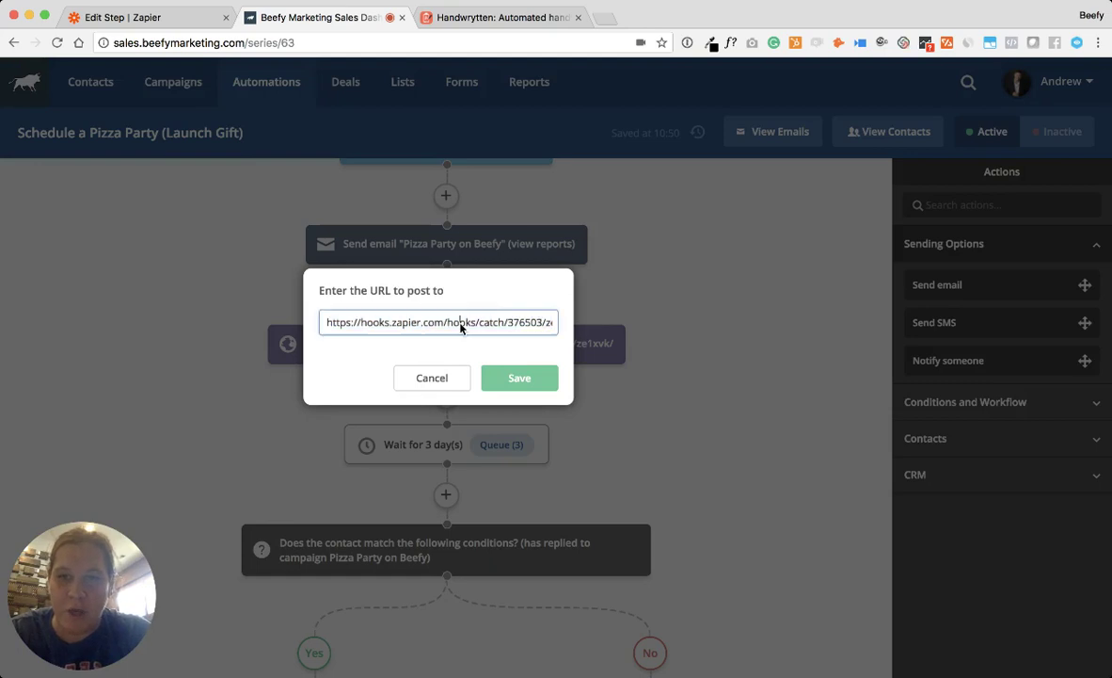
{"action": "left_click", "coordinate": [439, 378]}
- Delete the webhook step that follows the Pizza Party on Beefy email
{"action": "mouse_move", "coordinate": [607, 323]}
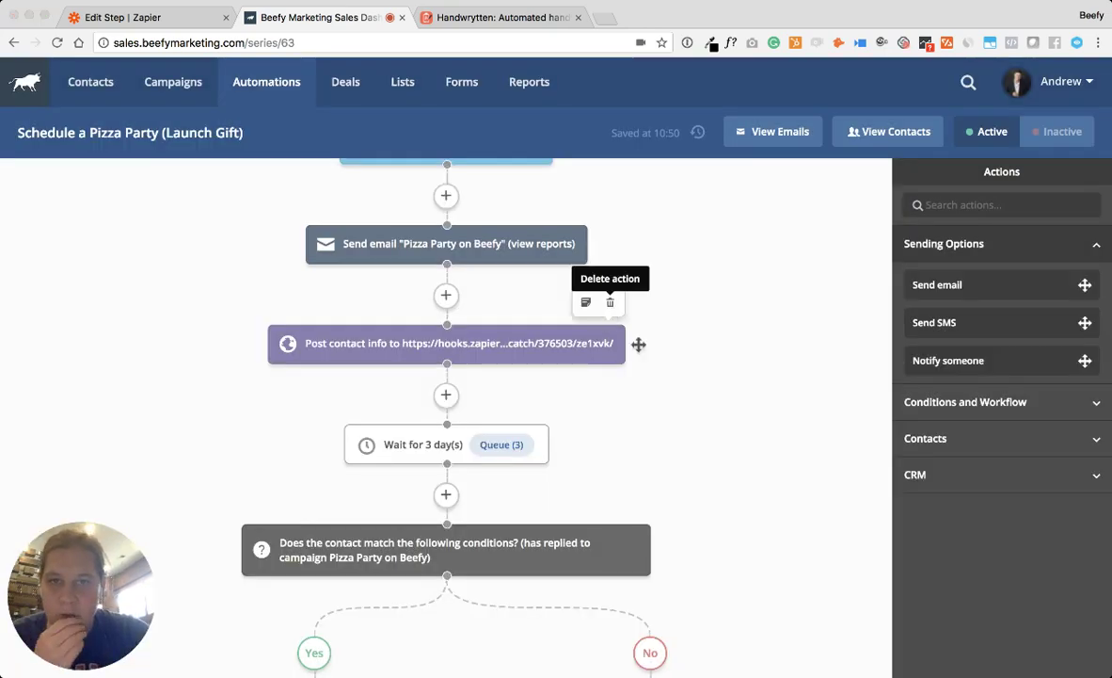
{"action": "left_click", "coordinate": [609, 302]}
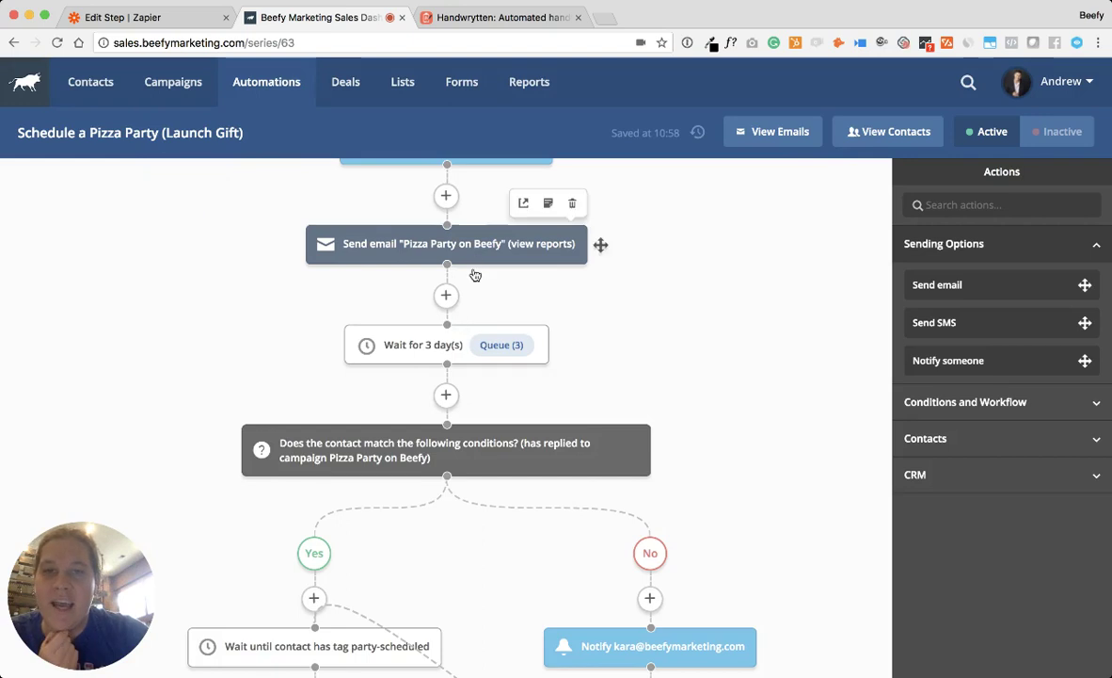
{"action": "scroll", "coordinate": [439, 377], "scroll_direction": "down", "scroll_amount": 3}
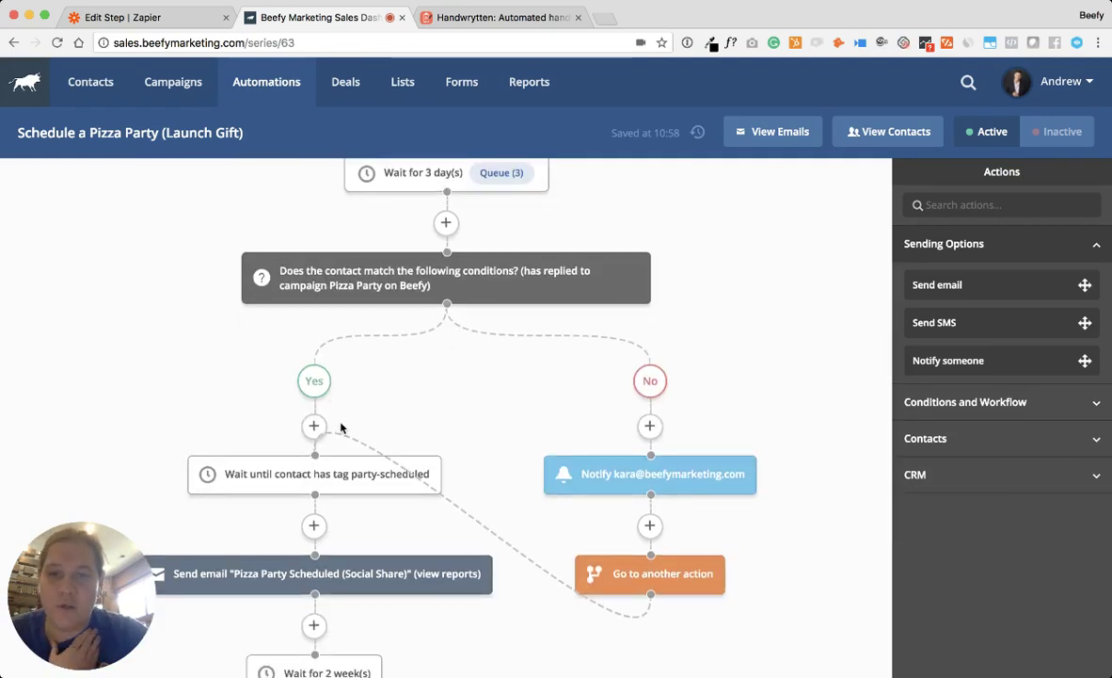
{"action": "scroll", "coordinate": [442, 372], "scroll_direction": "down", "scroll_amount": 2}
{"action": "scroll", "coordinate": [441, 369], "scroll_direction": "down", "scroll_amount": 1}
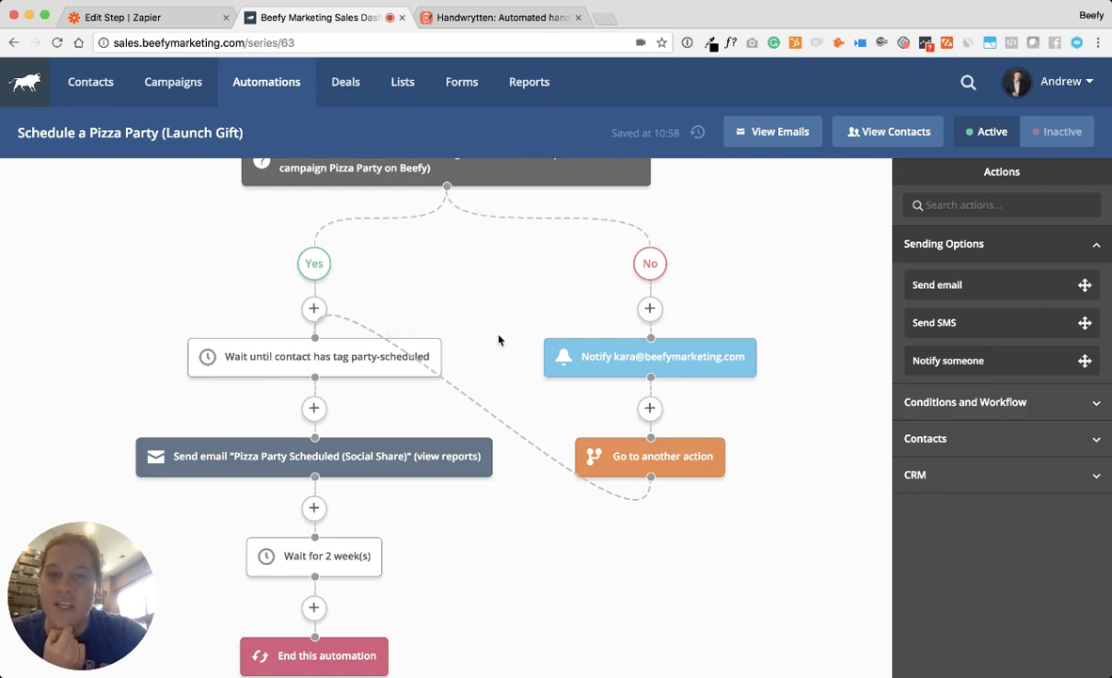
{"action": "scroll", "coordinate": [499, 340], "scroll_direction": "down", "scroll_amount": 3}
{"action": "mouse_move", "coordinate": [292, 354]}
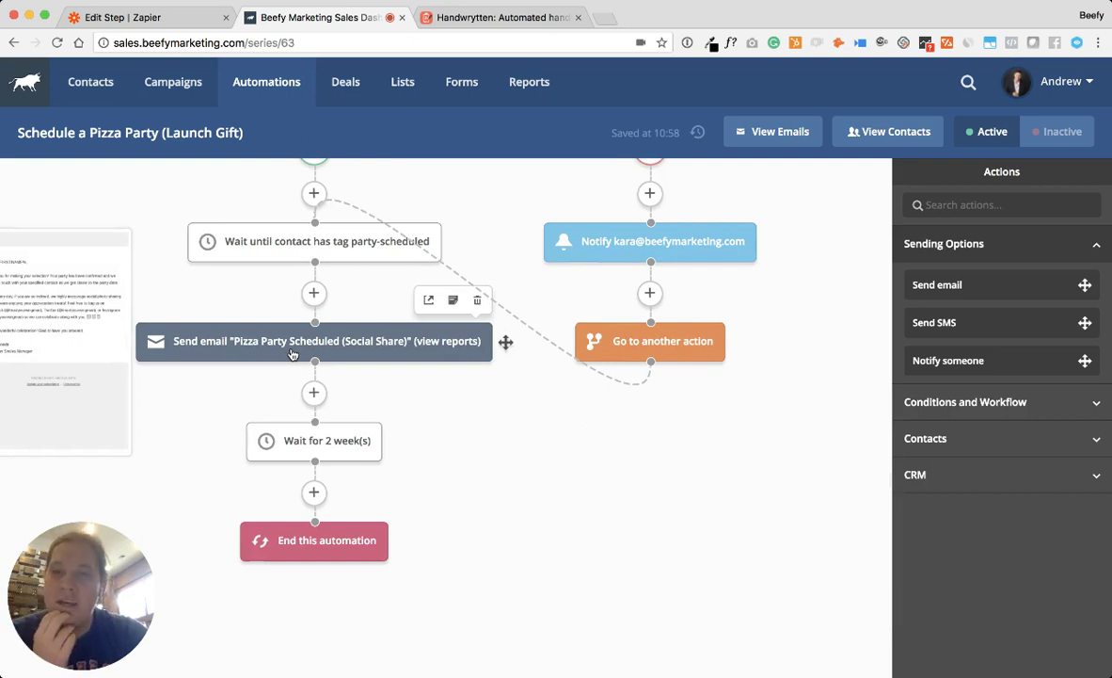
{"action": "scroll", "coordinate": [414, 376], "scroll_direction": "down", "scroll_amount": 2}
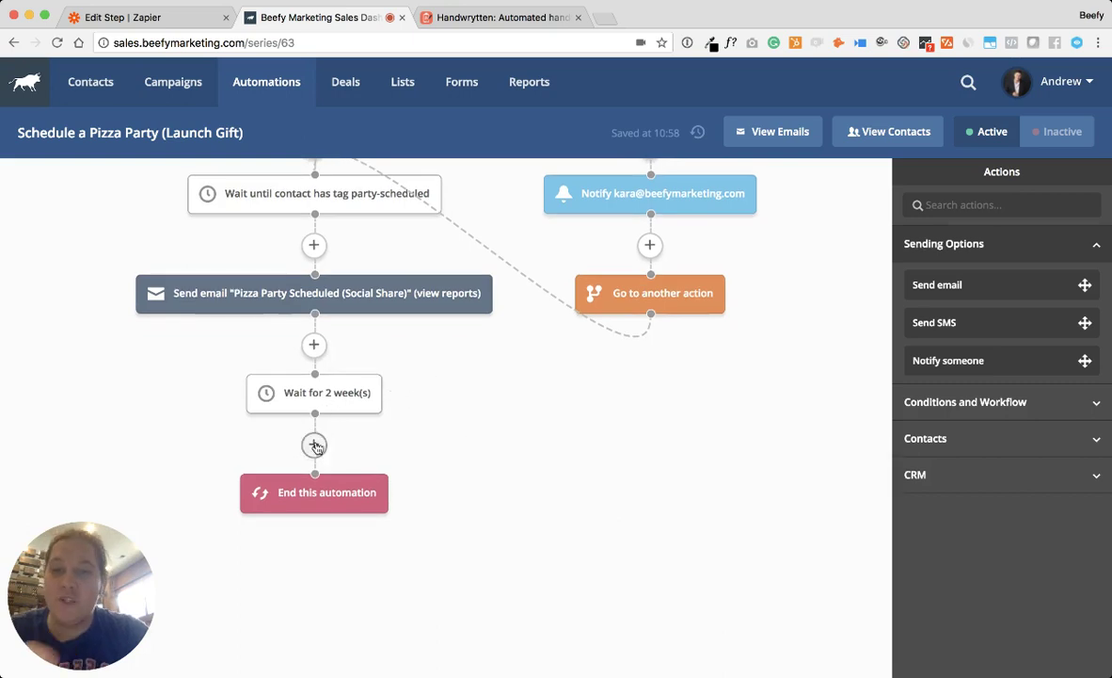
- Add a webhook step after the 2-week wait using the pasted Zapier hook URL
{"action": "left_click", "coordinate": [313, 444]}
{"action": "left_click", "coordinate": [320, 217]}
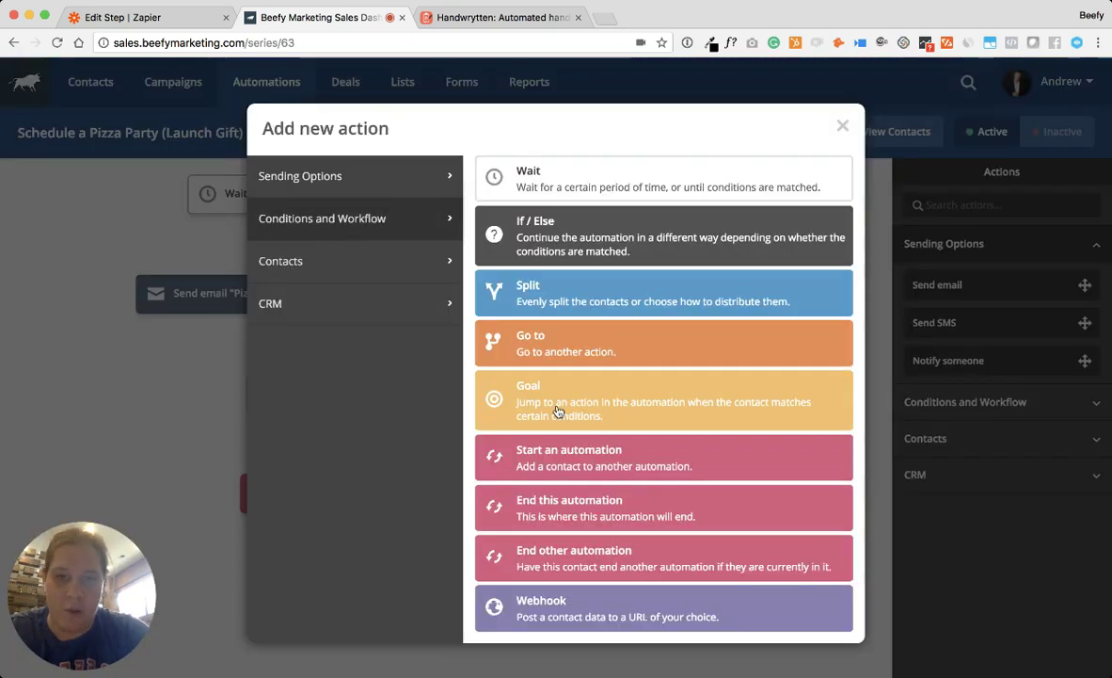
{"action": "left_click", "coordinate": [574, 607]}
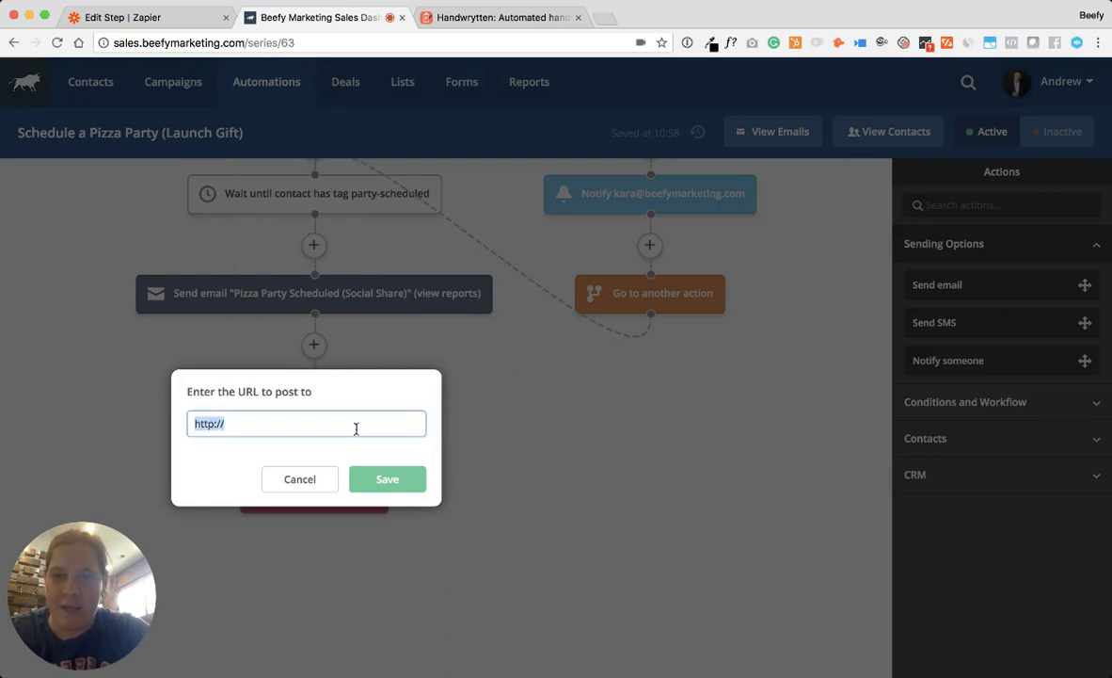
{"action": "key", "text": "super+v"}
{"action": "left_click", "coordinate": [381, 479]}
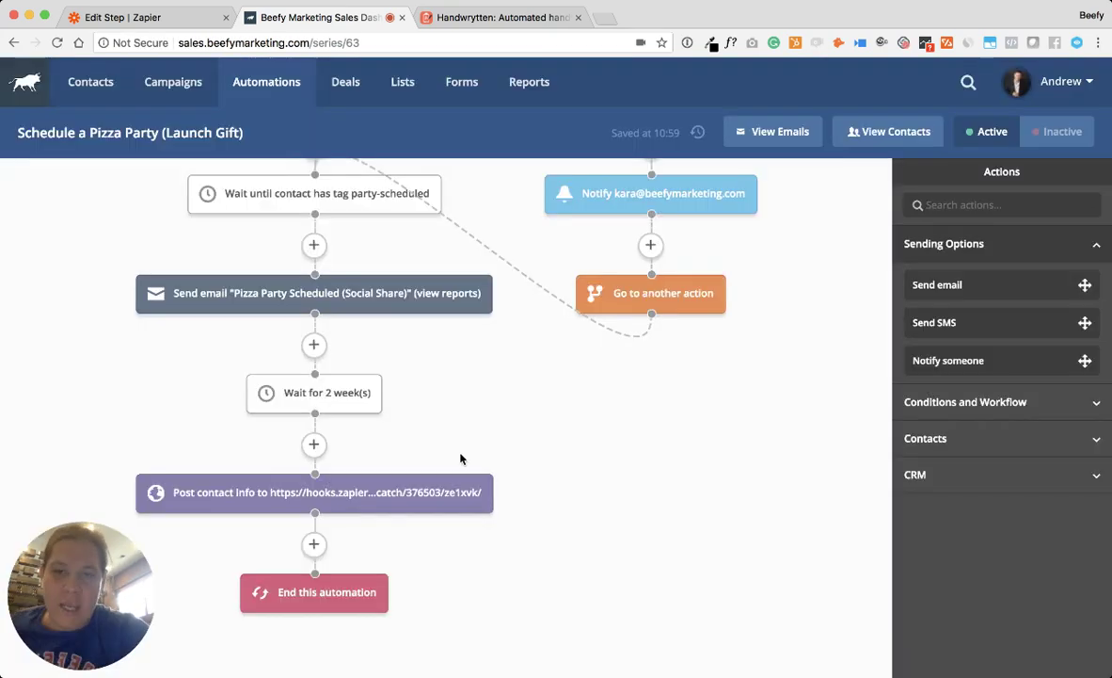
{"action": "scroll", "coordinate": [475, 430], "scroll_direction": "down", "scroll_amount": 2}
{"action": "mouse_move", "coordinate": [475, 422]}
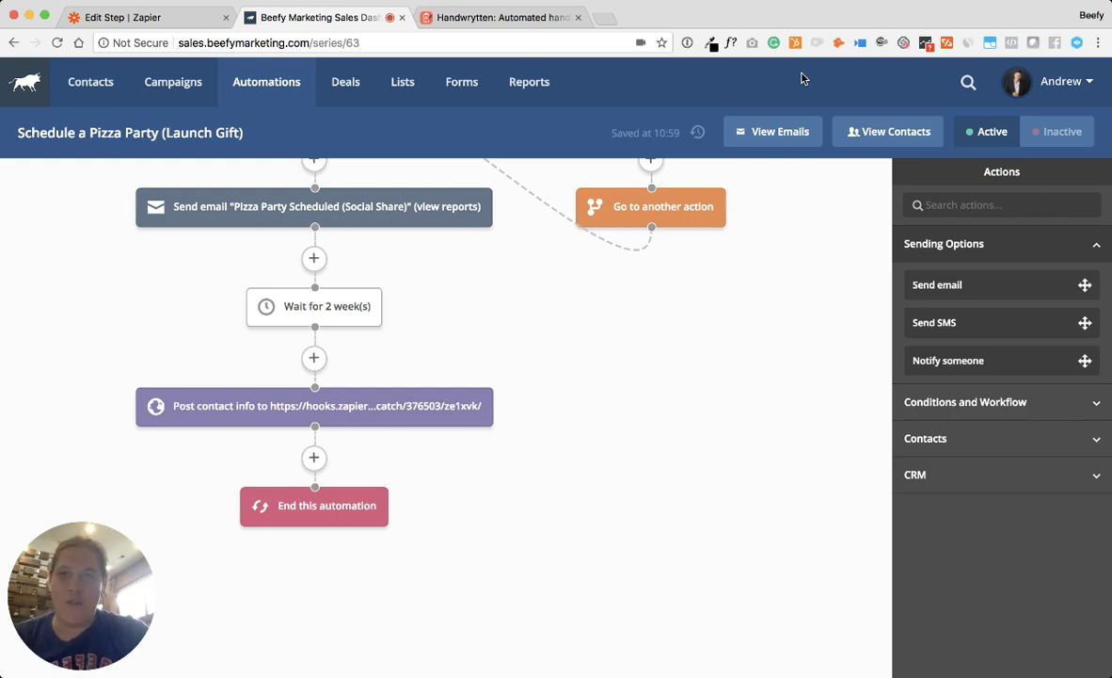
{"action": "scroll", "coordinate": [655, 422], "scroll_direction": "up", "scroll_amount": 3}
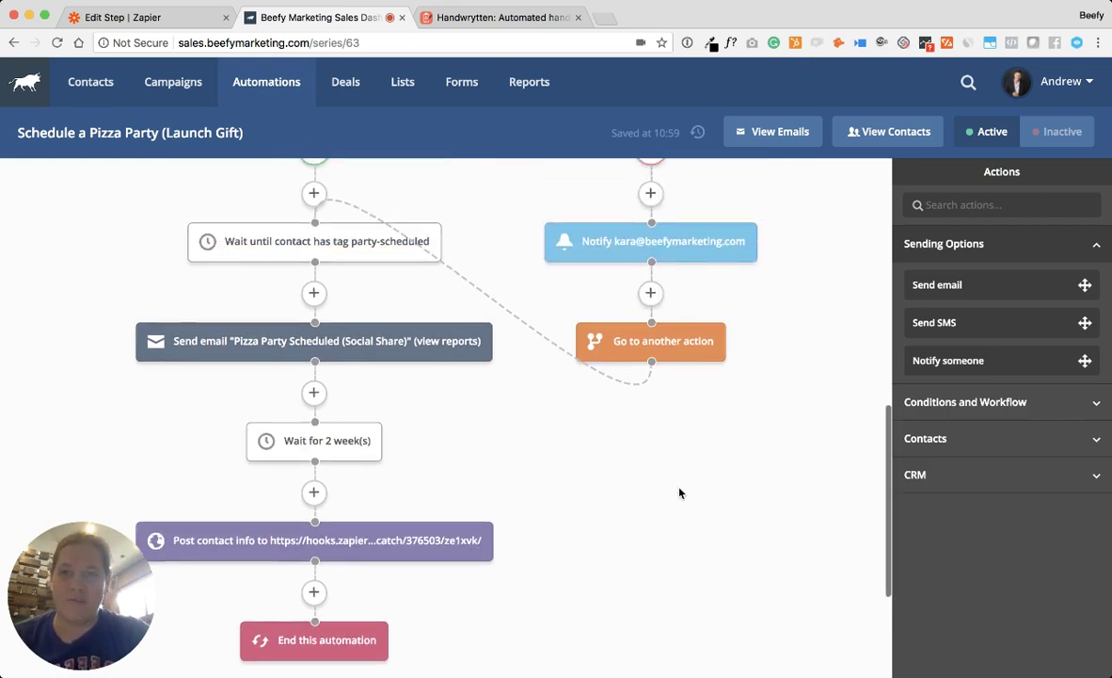